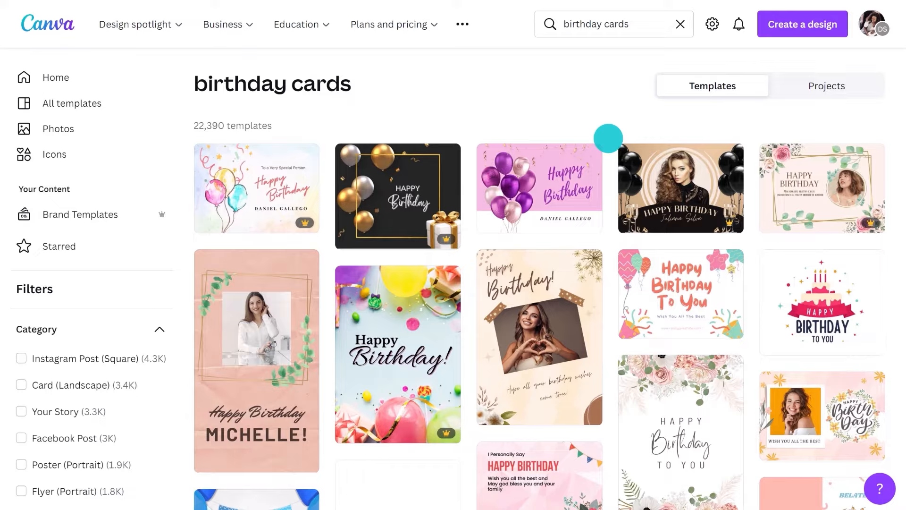
Browse the birthday card templates and search for "folded birthday cards" instead
scroll(608, 138, down, 20)
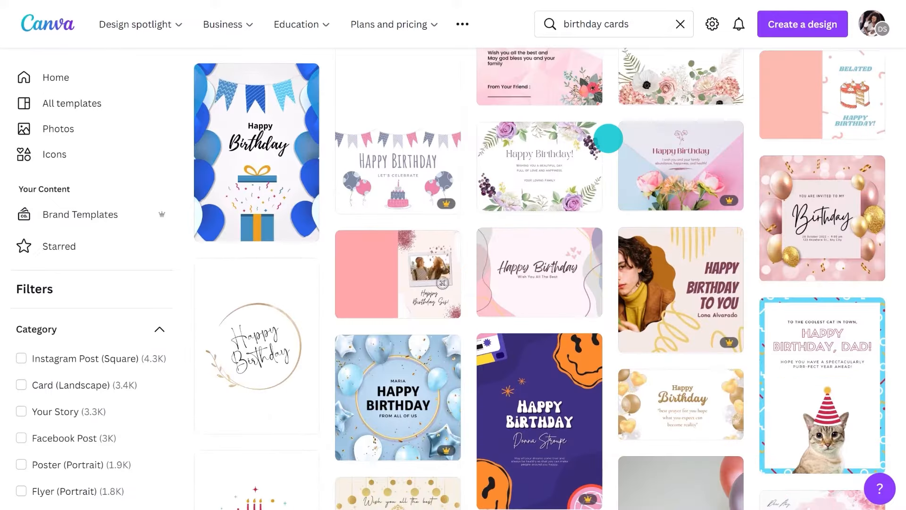
scroll(608, 137, down, 20)
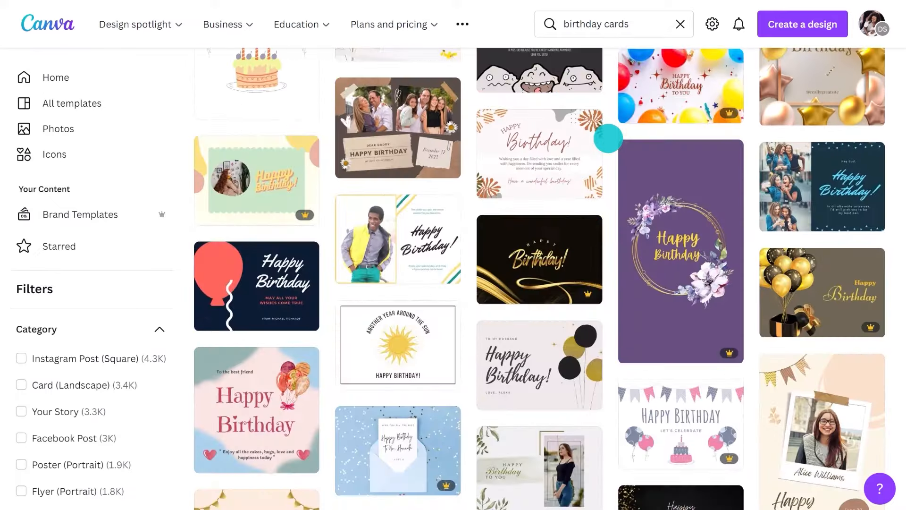
scroll(608, 138, down, 20)
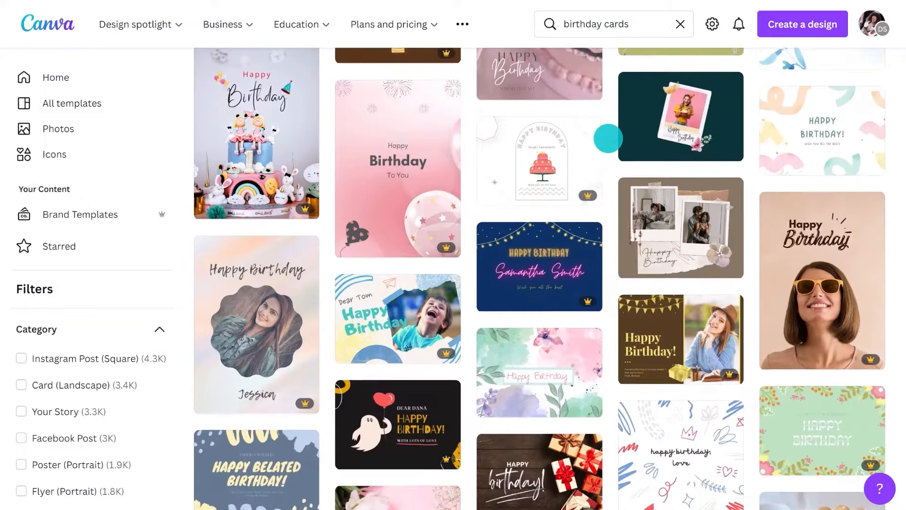
scroll(608, 138, down, 10)
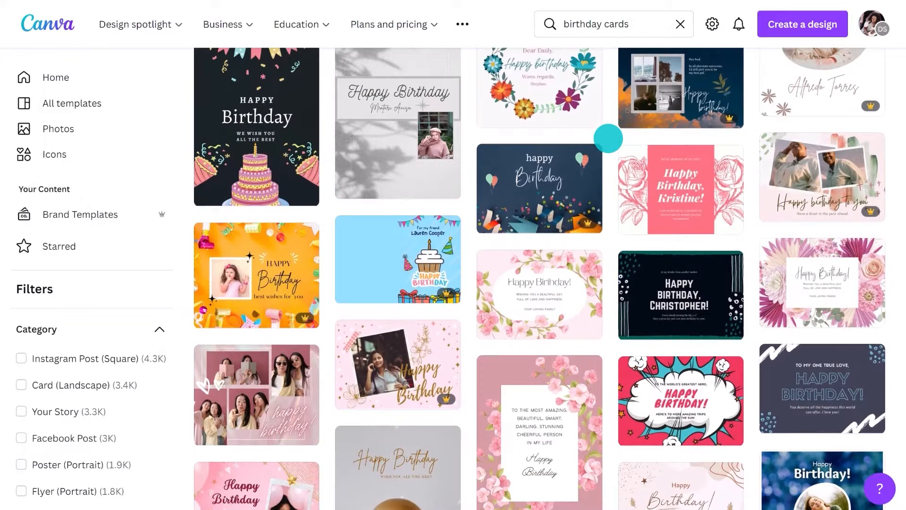
mouse_move(589, 221)
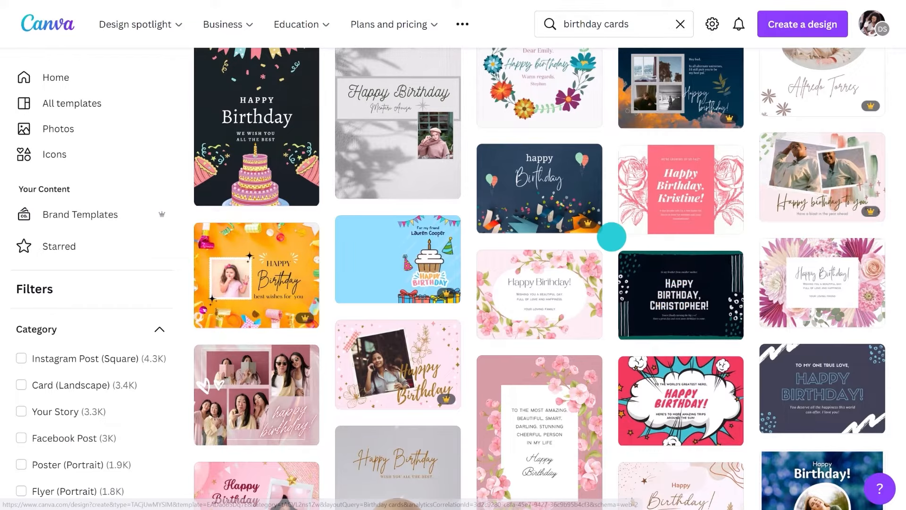
click(608, 21)
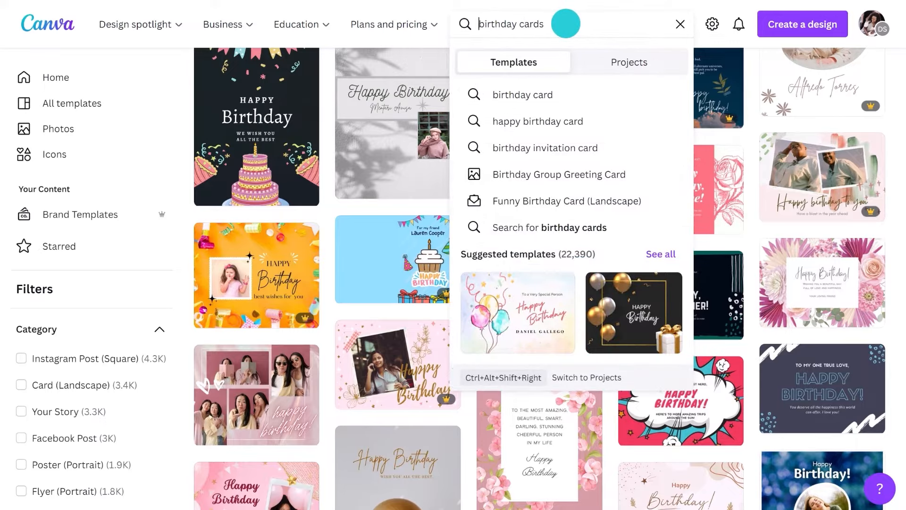
text(Folded)
key(Return)
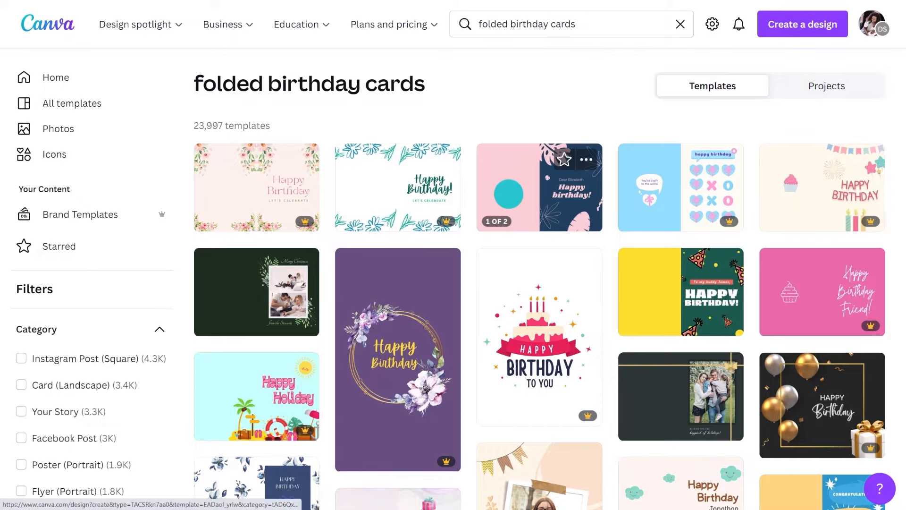
Open the pink and blue tropical leaves folded birthday card template and look over both of its pages
click(509, 193)
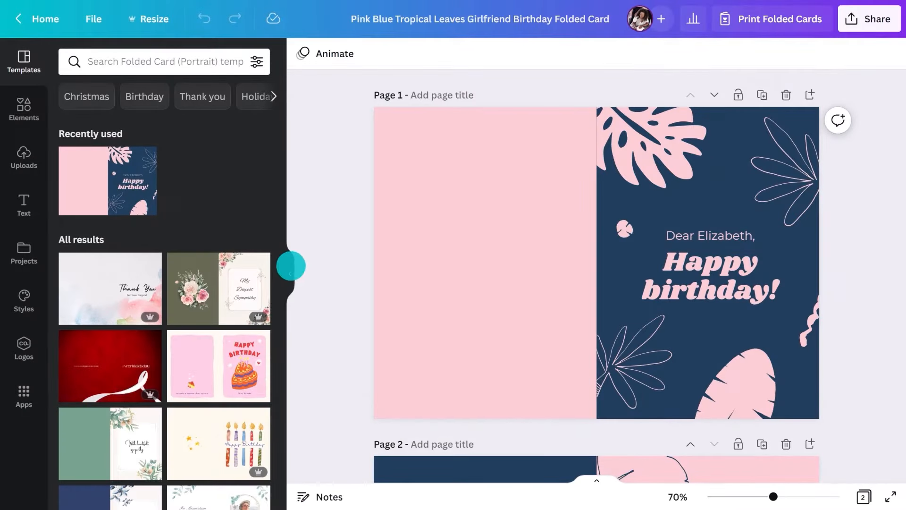
click(291, 266)
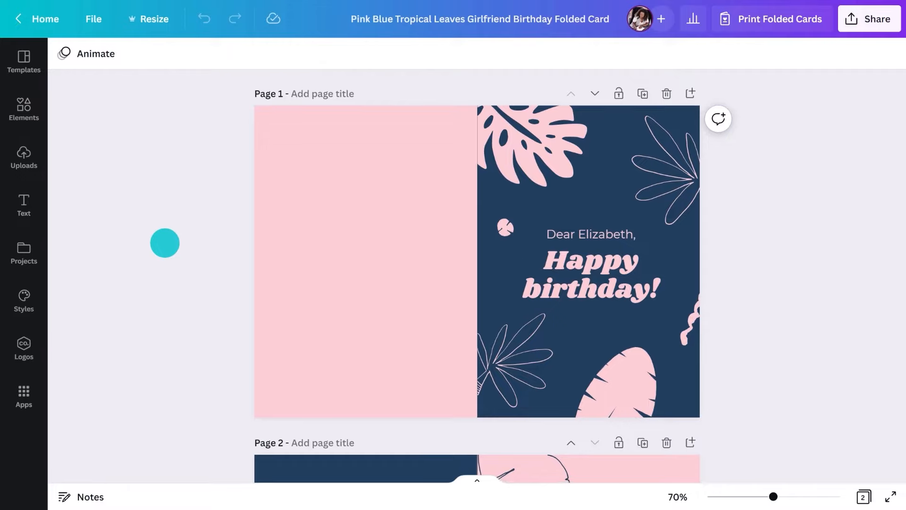
scroll(166, 242, down, 7)
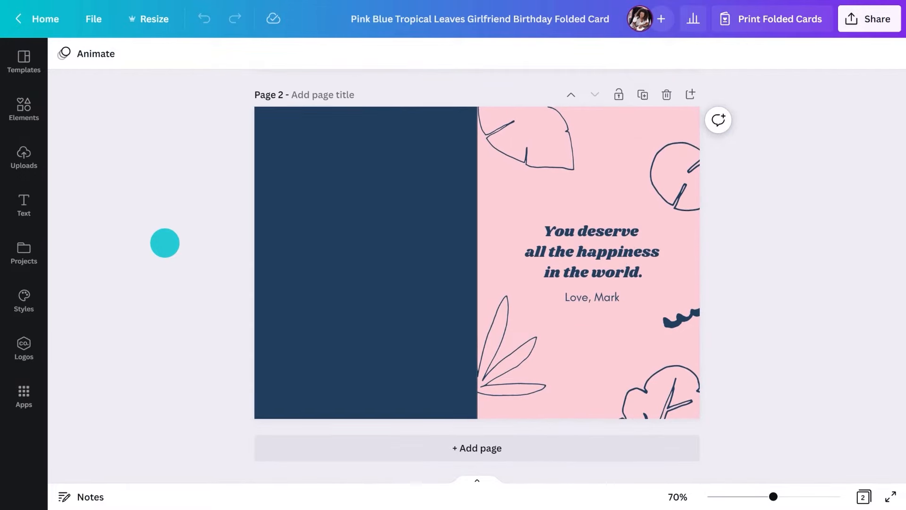
scroll(165, 243, up, 7)
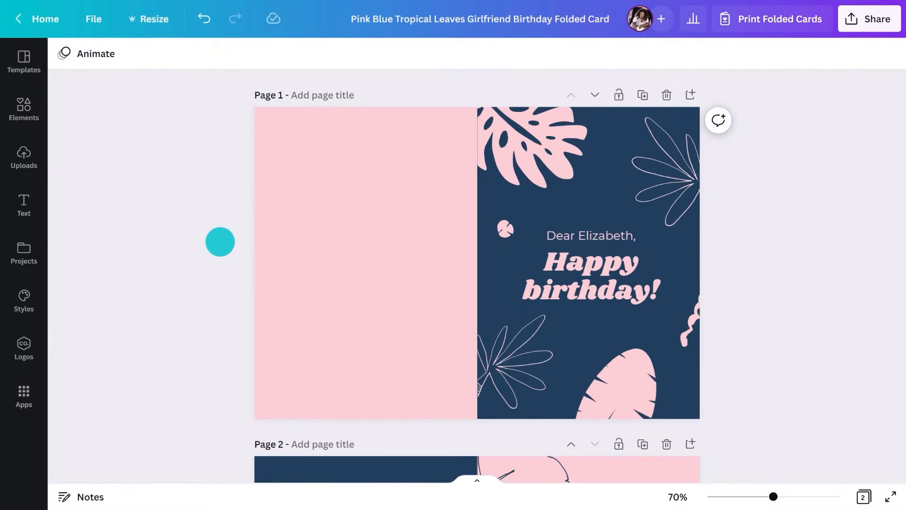
Delete the salutation line on the front cover and set the "Happy birthday!" heading in the funky font TAN Meringue
click(546, 235)
key(Delete)
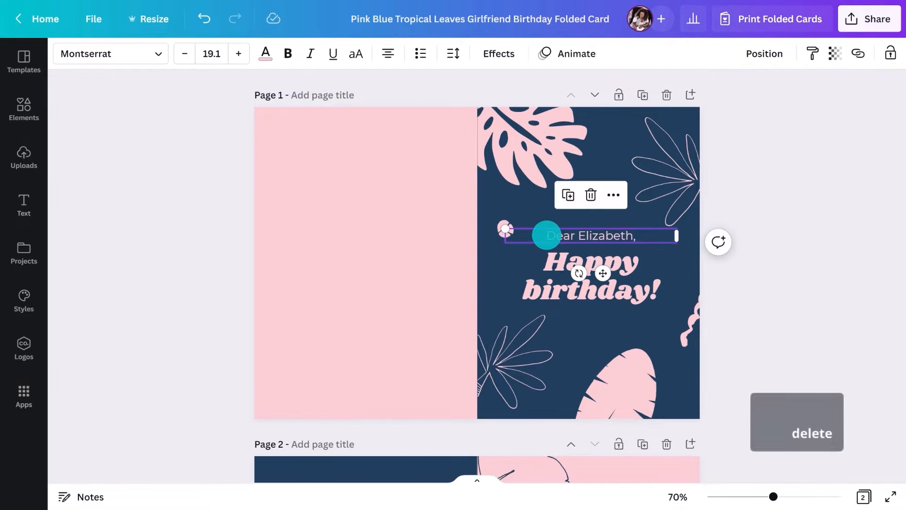
click(572, 284)
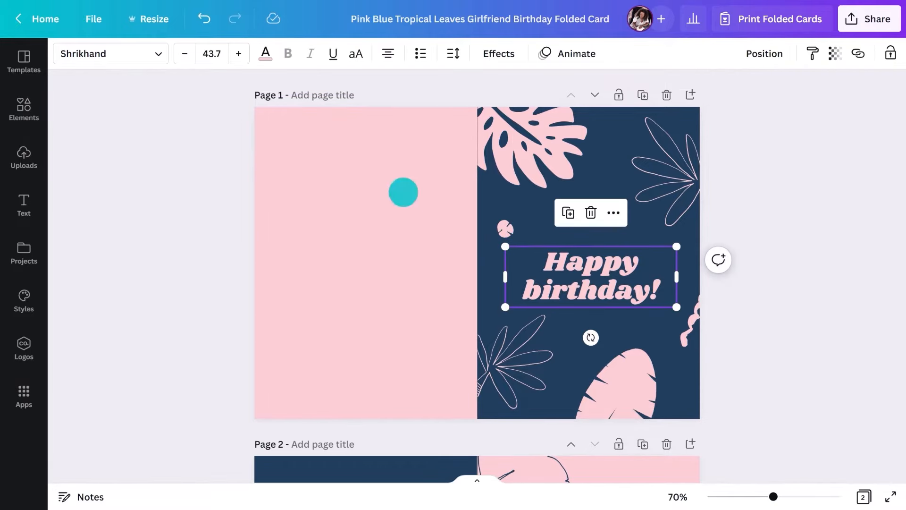
click(156, 54)
text(funky)
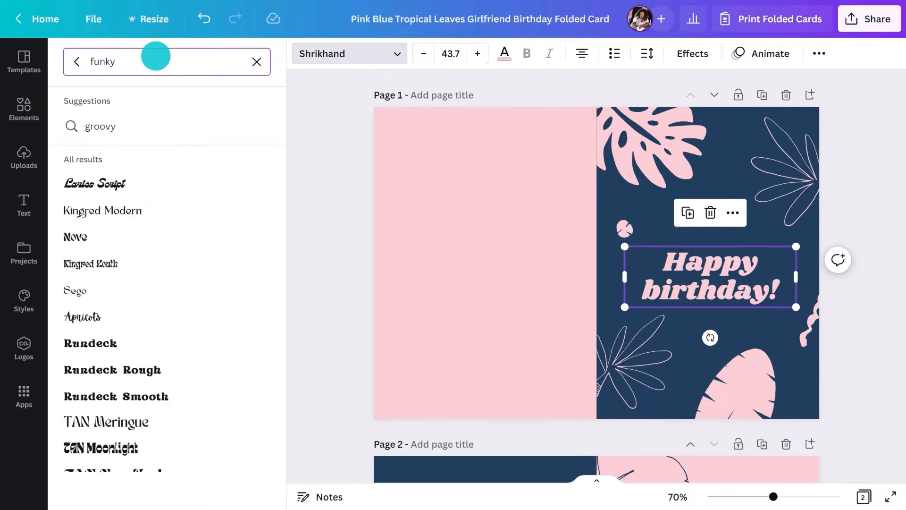
scroll(155, 164, down, 3)
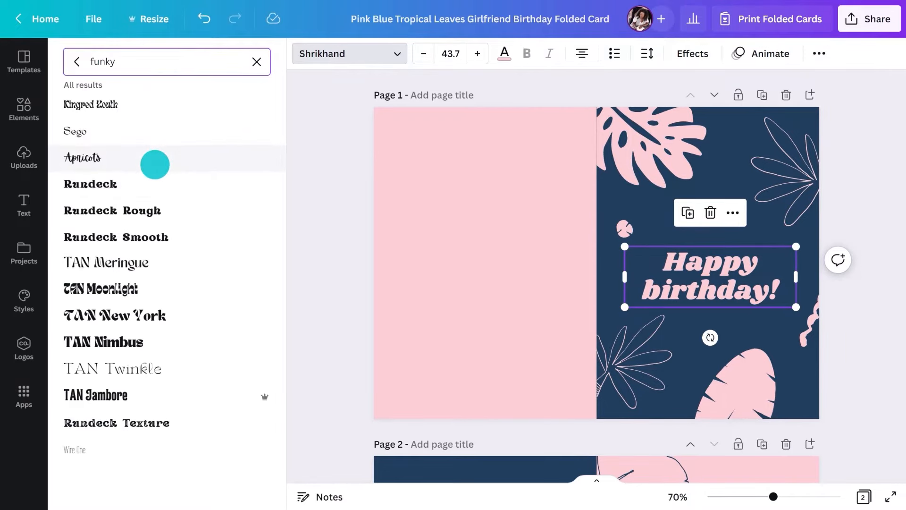
click(141, 258)
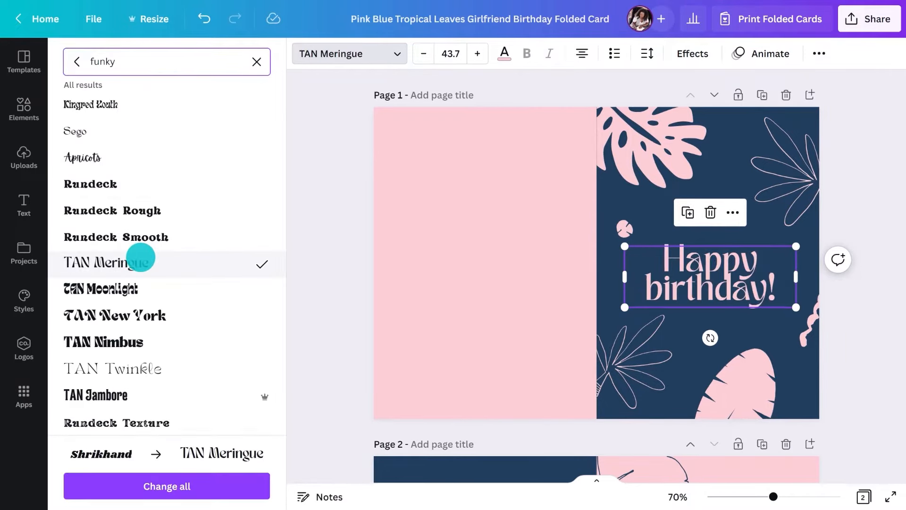
click(297, 250)
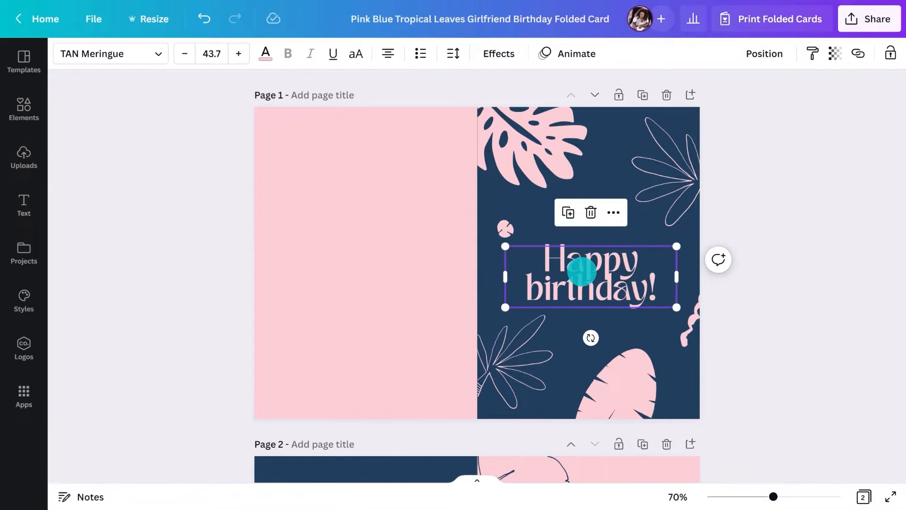
Increase the line spacing of the "Happy birthday!" heading on the front cover
click(581, 264)
click(453, 53)
drag(509, 147, 536, 147)
click(155, 276)
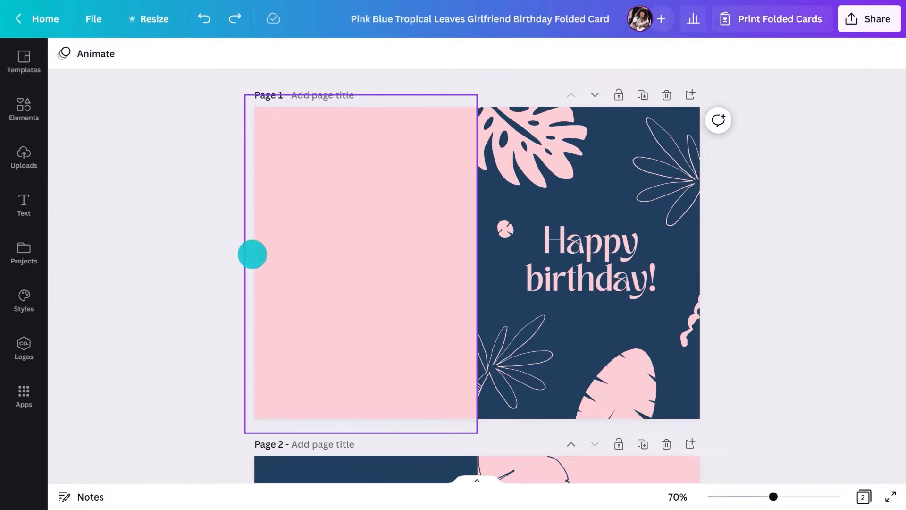
Find graphics similar to the outlined leaf in the cover's upper right corner and add a curled-leaf sprig and a solid leaf
click(660, 164)
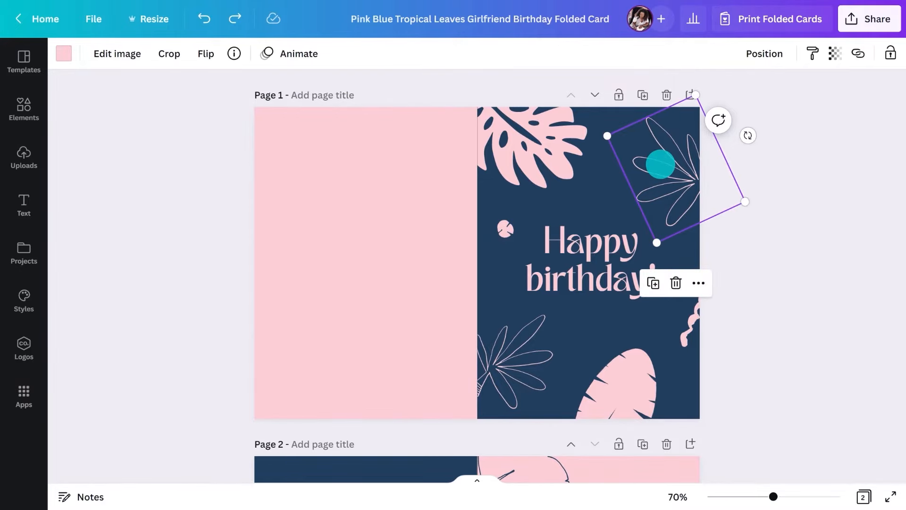
click(235, 54)
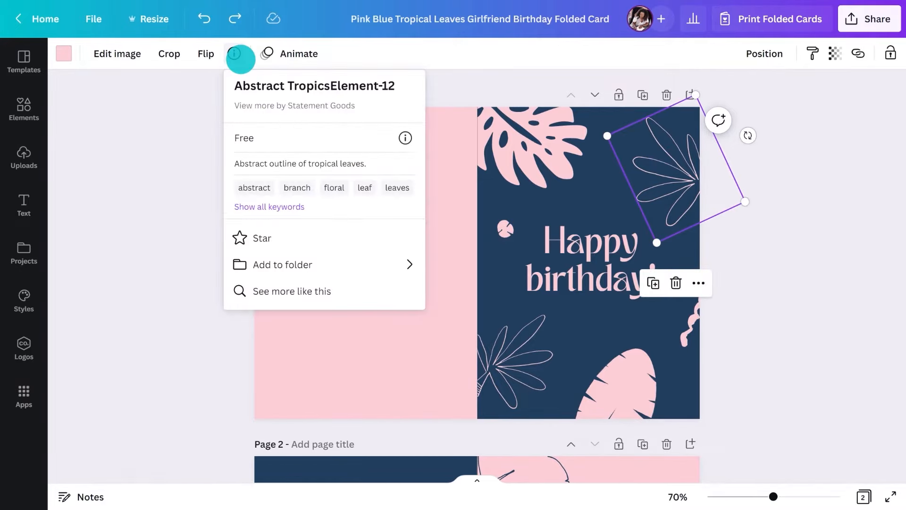
click(349, 291)
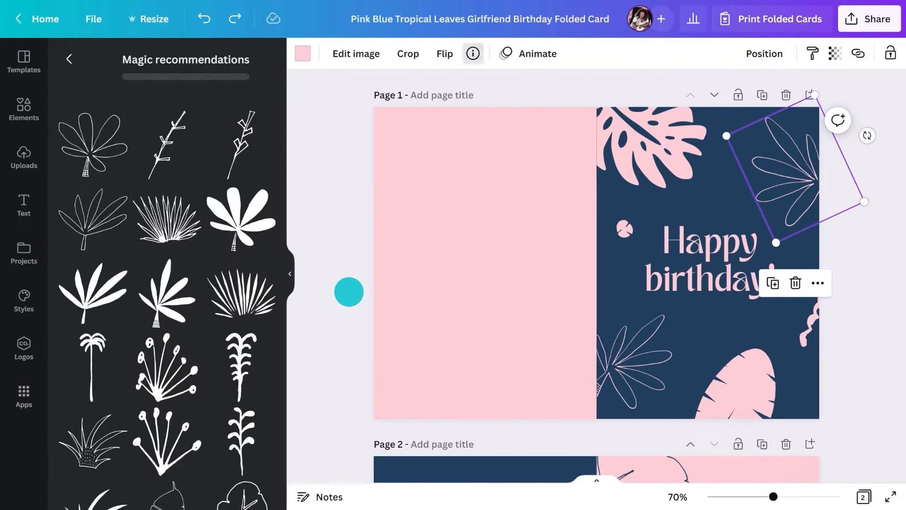
click(241, 432)
scroll(241, 432, down, 6)
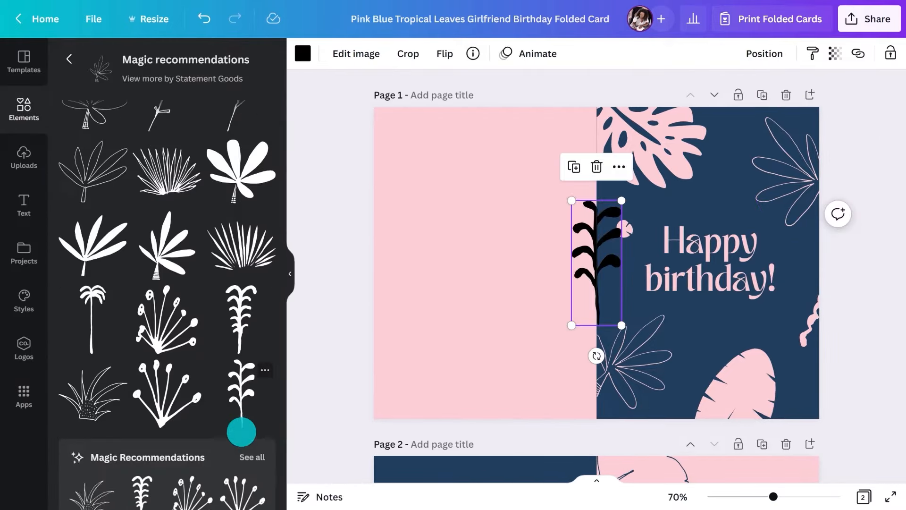
click(160, 382)
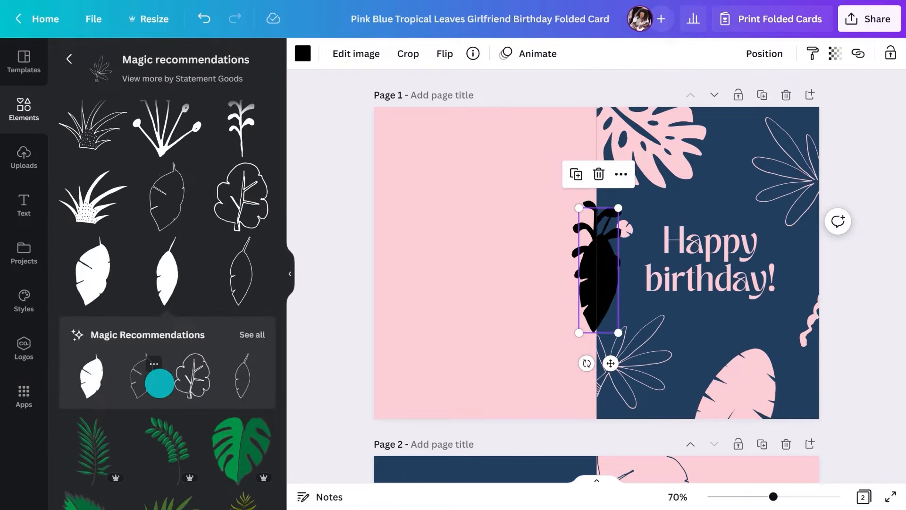
Search the elements for "palm leaves line art" and add the outlined palm leaf to page 1
click(32, 125)
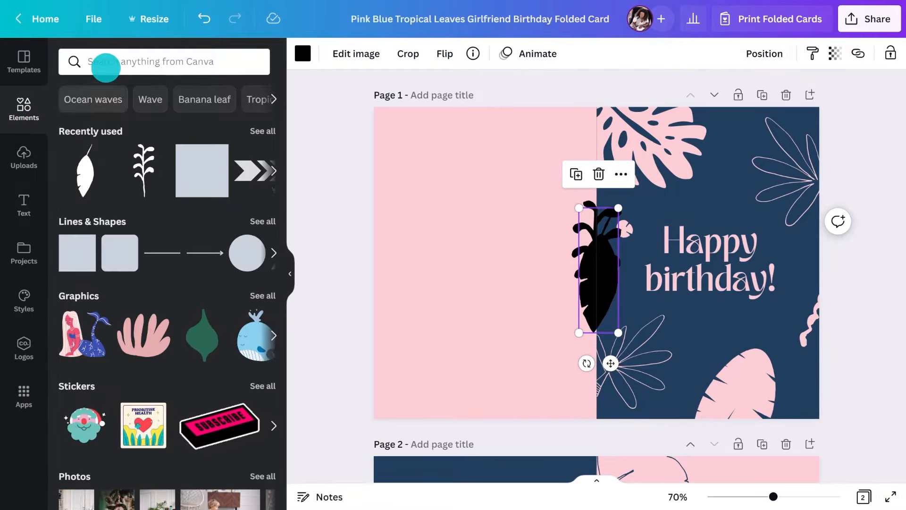
click(106, 68)
text(palm leaves line art)
key(Return)
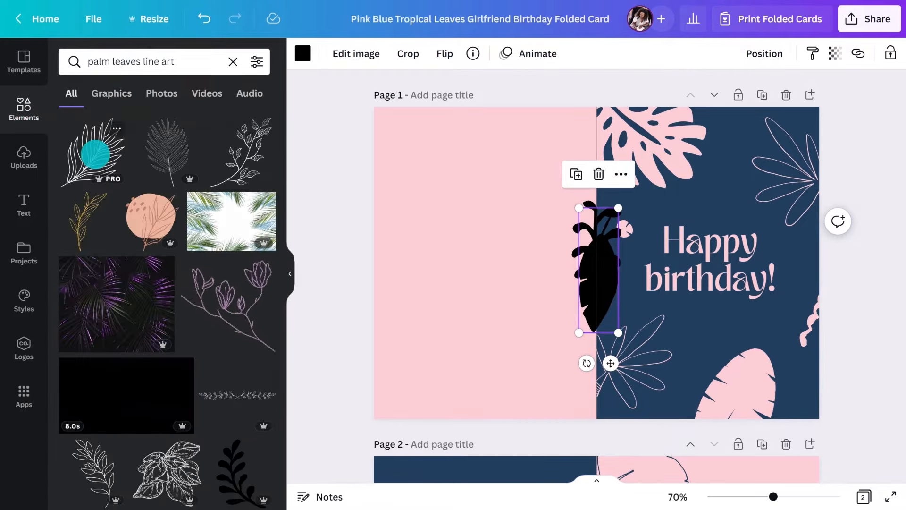
click(95, 154)
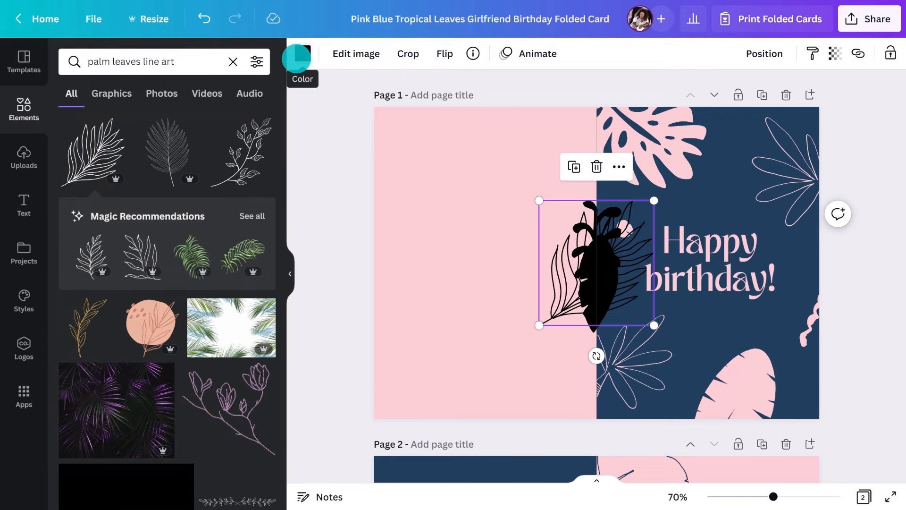
Recolour the palm leaf white and apply the change to all black elements
click(297, 56)
click(260, 273)
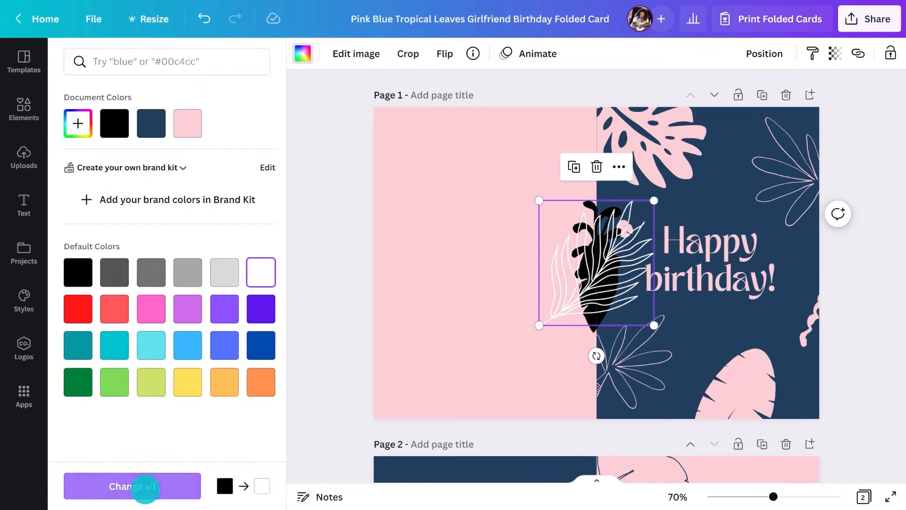
click(142, 487)
Search the palm leaf creator's graphics for "branch with leaves" and add the dark green leafy branch to page 1
click(19, 120)
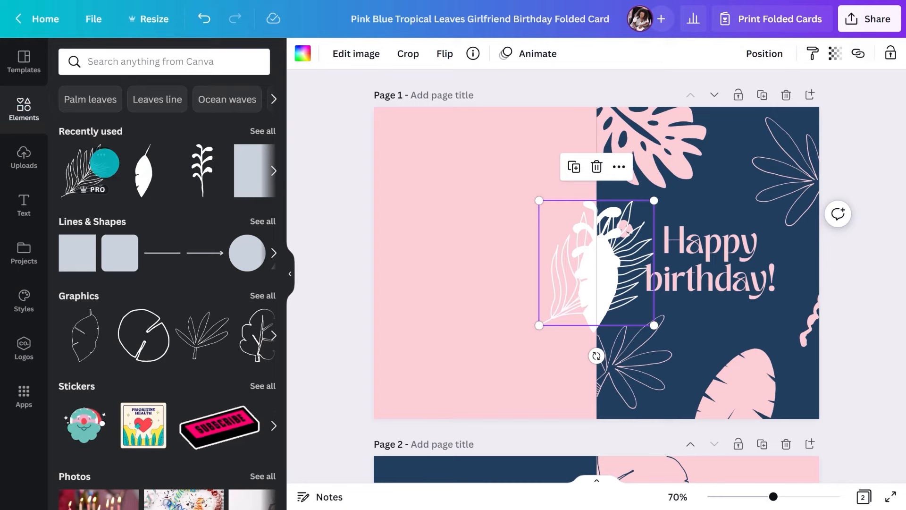
click(103, 158)
click(144, 203)
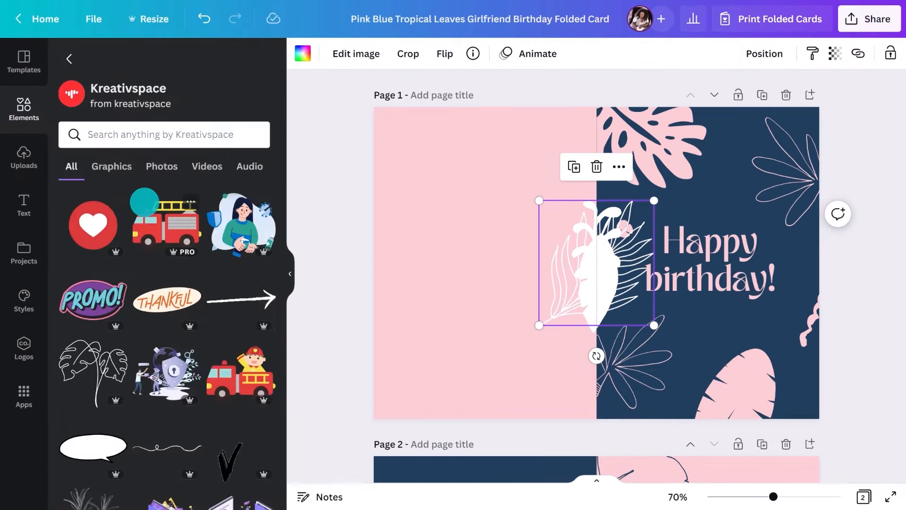
click(147, 137)
text(branch with l)
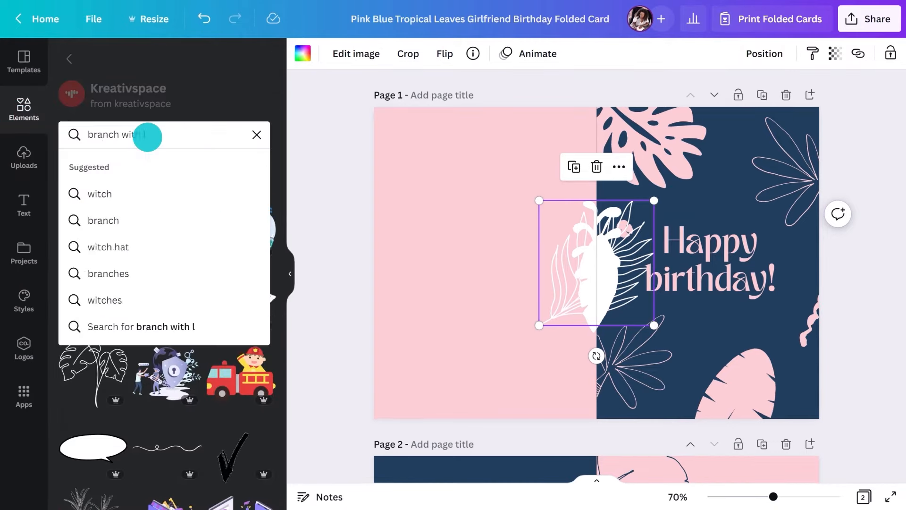
text(eaves)
key(Return)
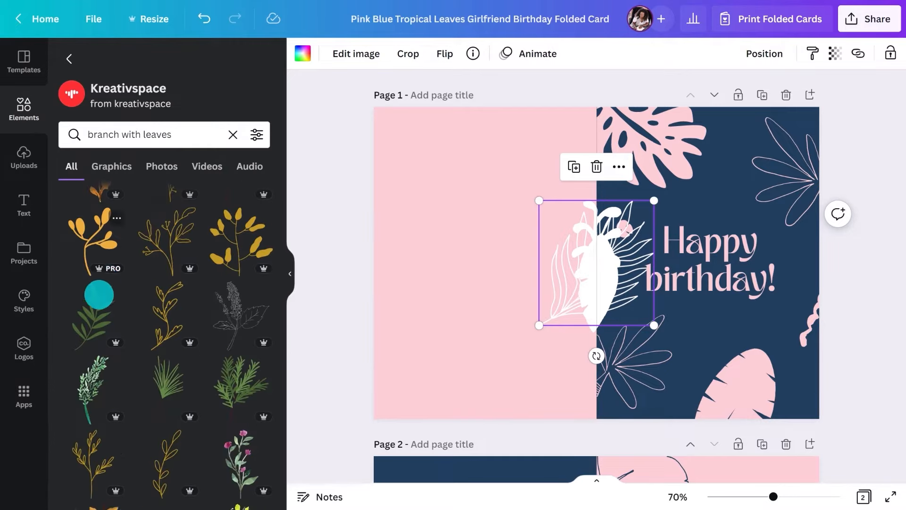
click(106, 281)
click(287, 283)
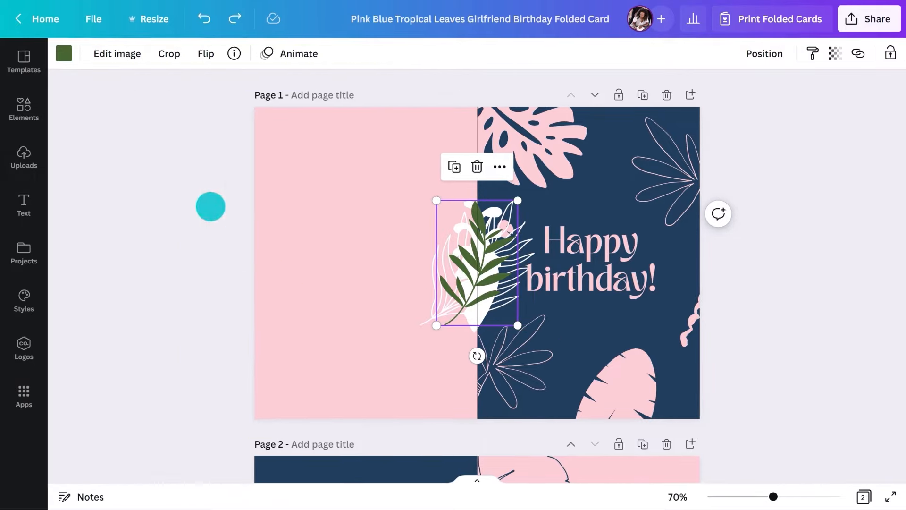
Recolour the green leafy branch white and move it to the front cover's lower left corner
click(70, 52)
click(225, 124)
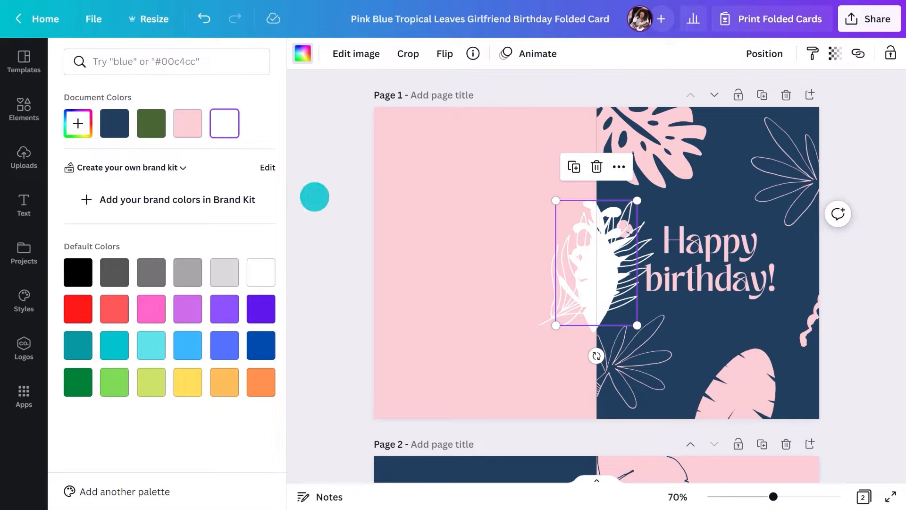
click(314, 196)
drag(453, 259, 481, 374)
Enlarge the outlined white palm leaf, rotate it and place it in the front cover's upper right corner
drag(433, 287, 668, 293)
key(alt)
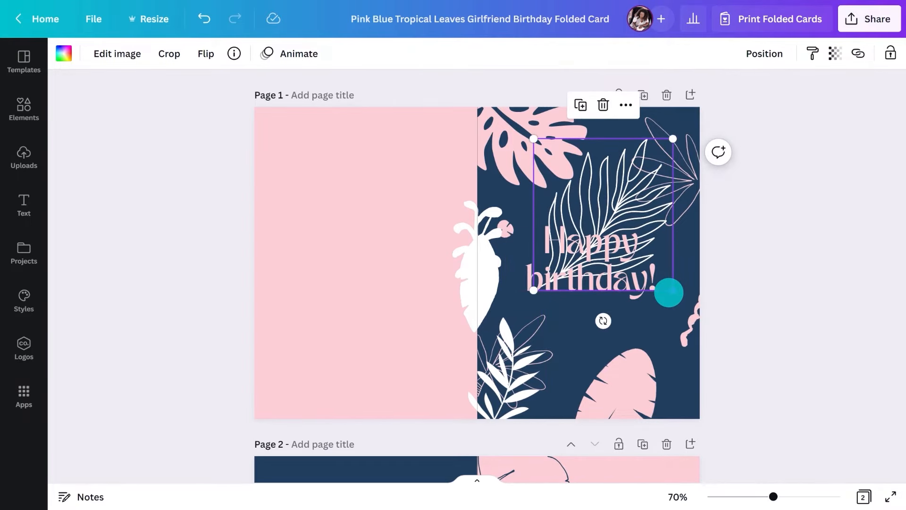
drag(606, 321, 602, 108)
drag(612, 198, 659, 131)
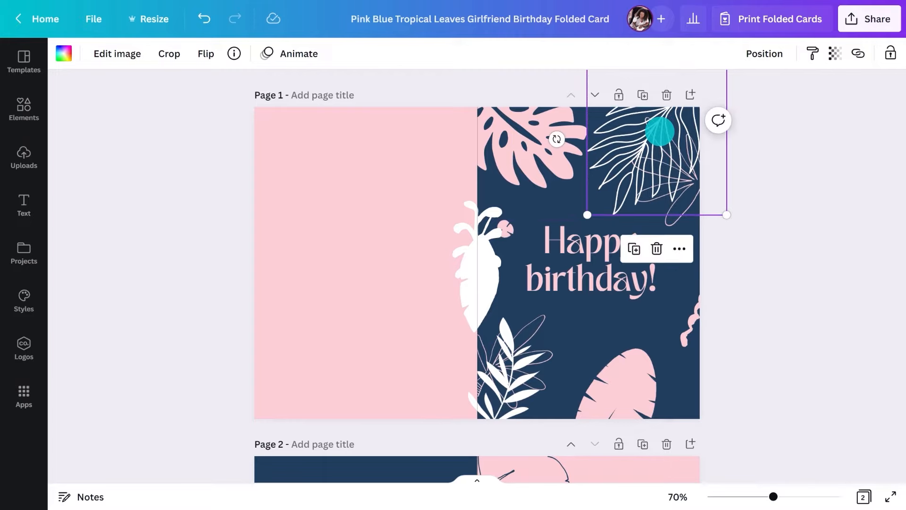
Rotate the solid white leaf, move it to the front cover's upper left edge and send it to the back
click(484, 283)
drag(469, 358, 568, 318)
drag(499, 291, 496, 239)
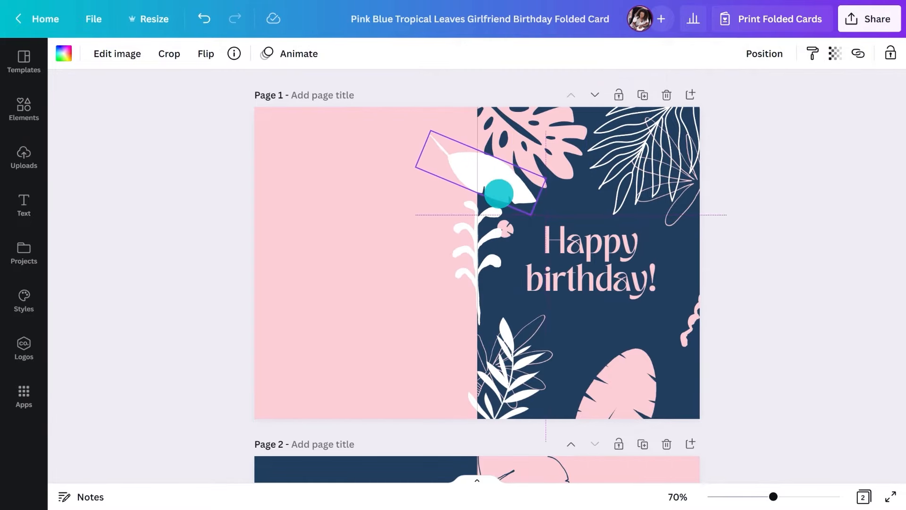
click(772, 53)
click(687, 119)
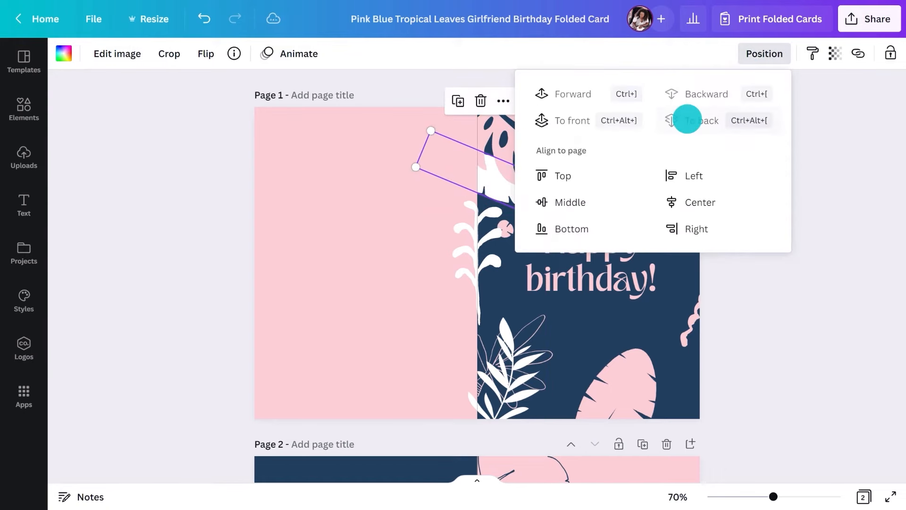
click(200, 295)
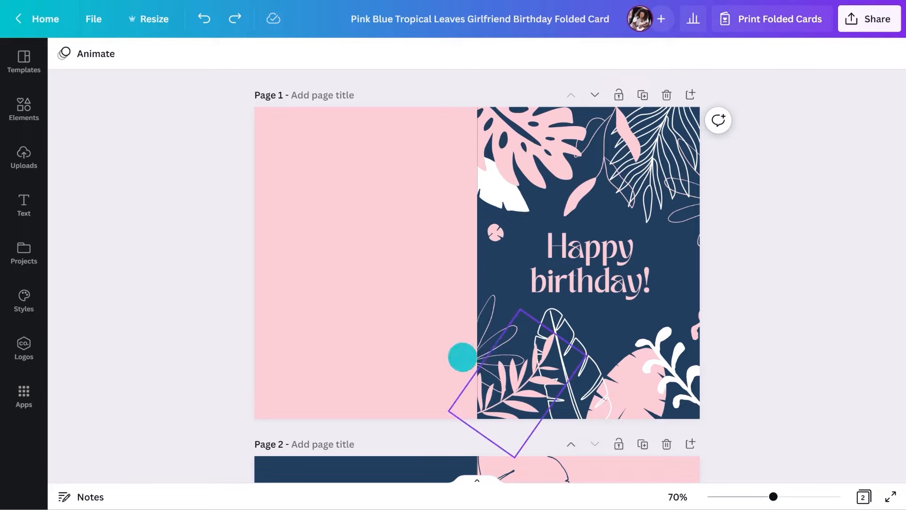
Copy the white sprig and the outlined palm leaf from the front cover onto the pink back cover and shrink both copies
alt+drag(656, 366, 353, 228)
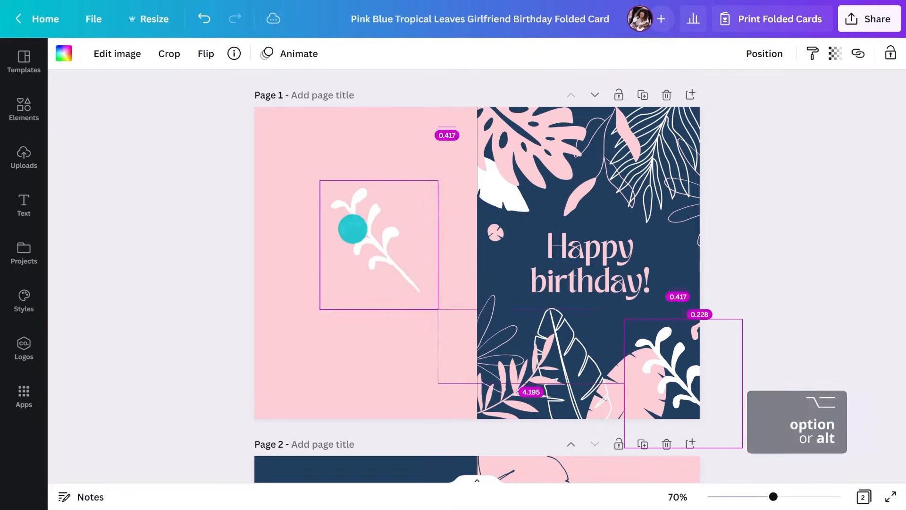
drag(424, 295, 380, 251)
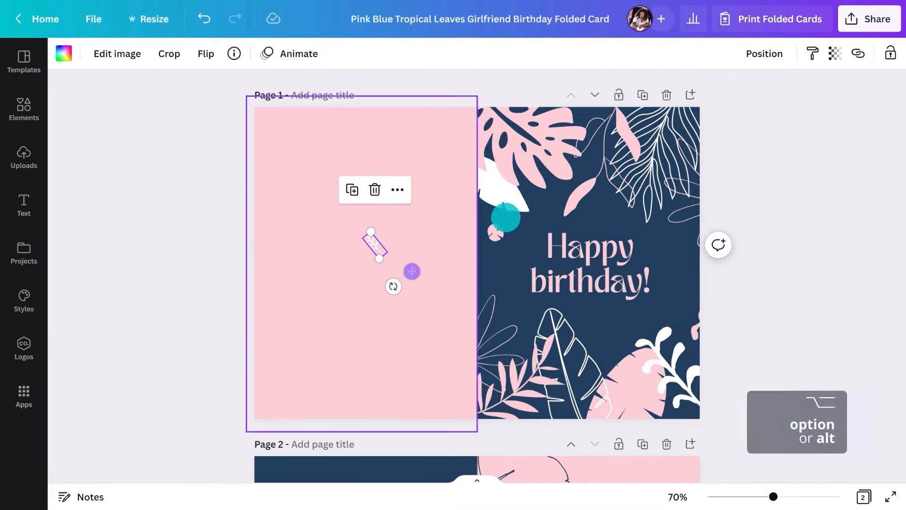
alt+drag(674, 172, 358, 154)
drag(415, 215, 356, 189)
Bring the copied solid white leaf to the front on the back cover and shrink it
click(748, 53)
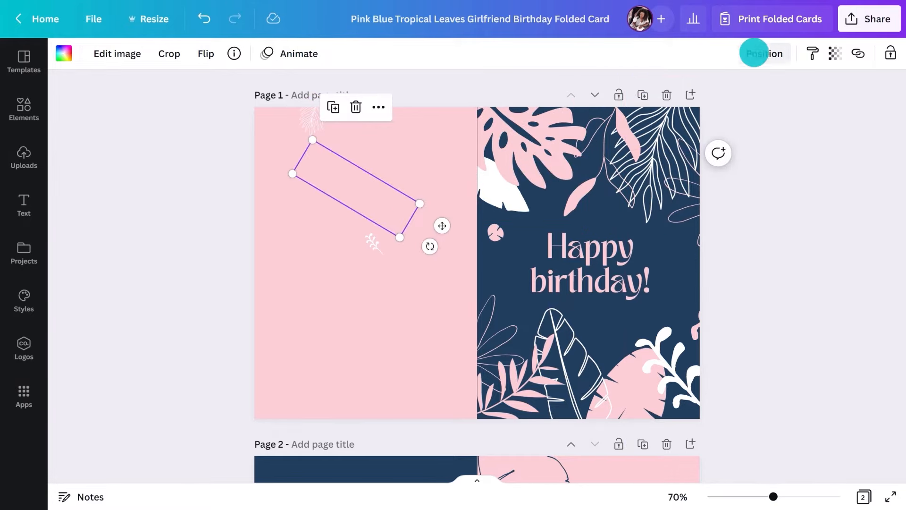
alt+drag(419, 203, 403, 154)
click(431, 211)
Copy the pink leafy branch to the back cover, recolour it white, shrink it and rotate it near the outer edge
alt+drag(517, 386, 271, 332)
click(63, 53)
click(187, 123)
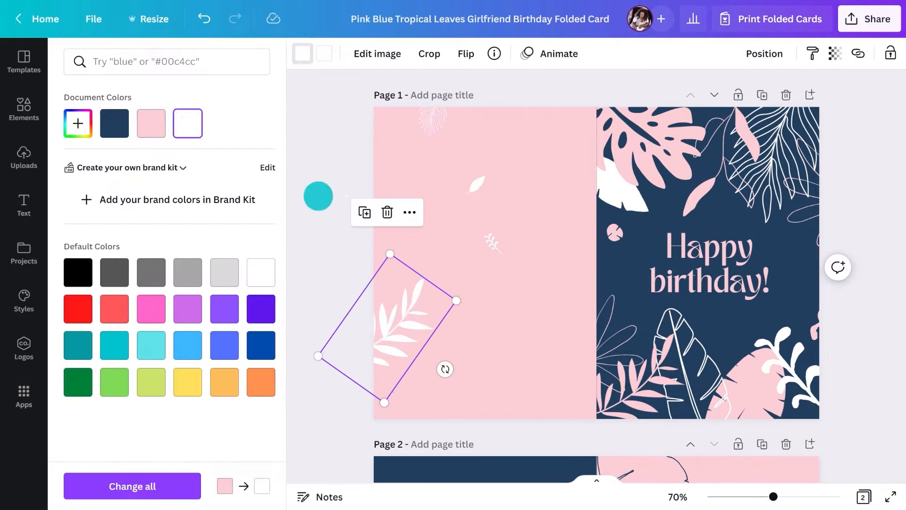
click(321, 199)
drag(199, 355, 298, 319)
drag(316, 310, 292, 336)
click(214, 295)
Recolour the copied rounded leaf white, bring it to the front and shrink it at the back cover's lower edge
drag(524, 344, 462, 381)
click(65, 53)
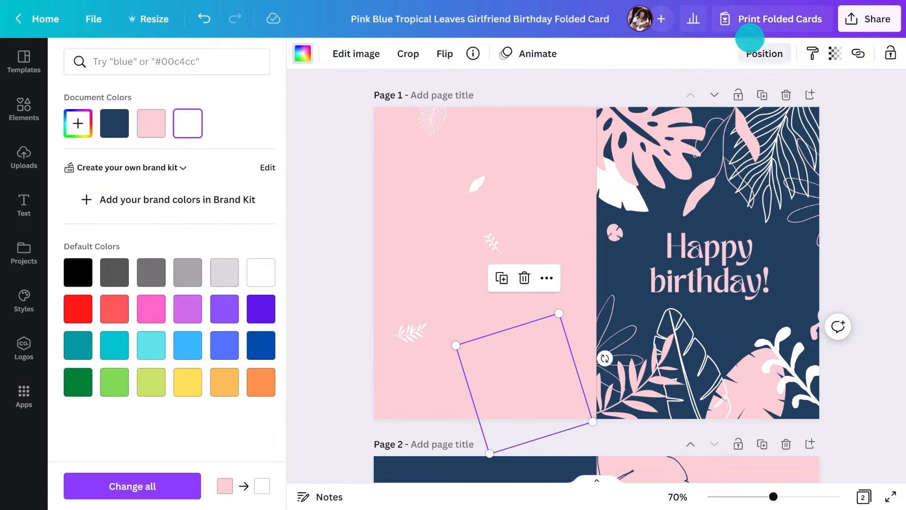
click(743, 47)
click(596, 95)
drag(433, 313, 407, 387)
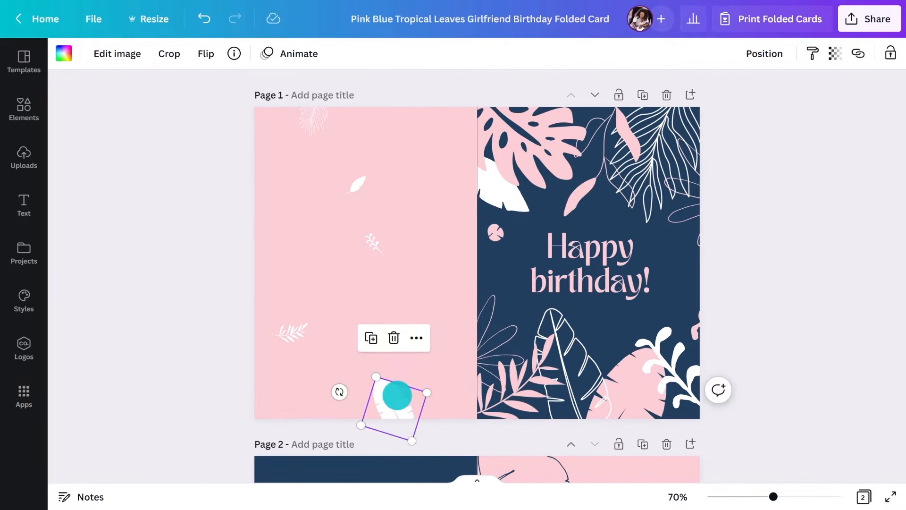
drag(412, 440, 323, 204)
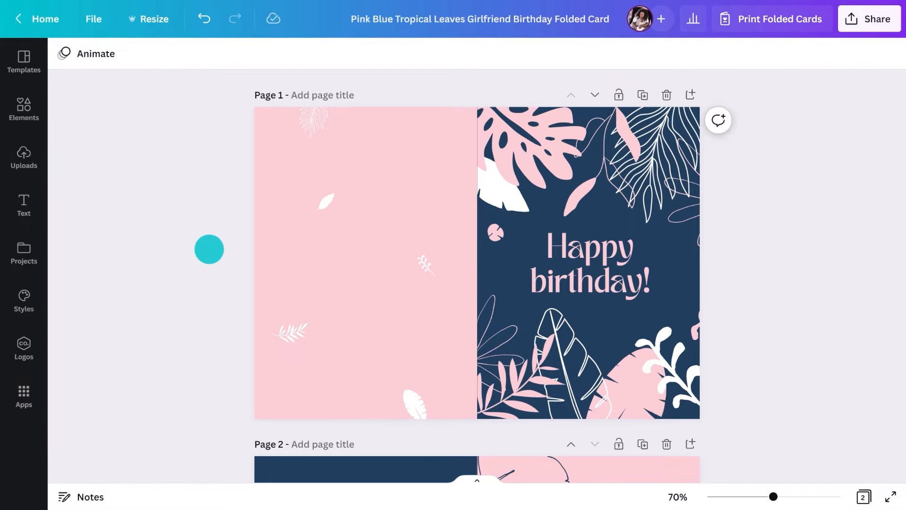
Search the elements for "halo" and add the thin outlined halo with rays to page 1
click(33, 99)
click(101, 59)
text(halo)
key(Return)
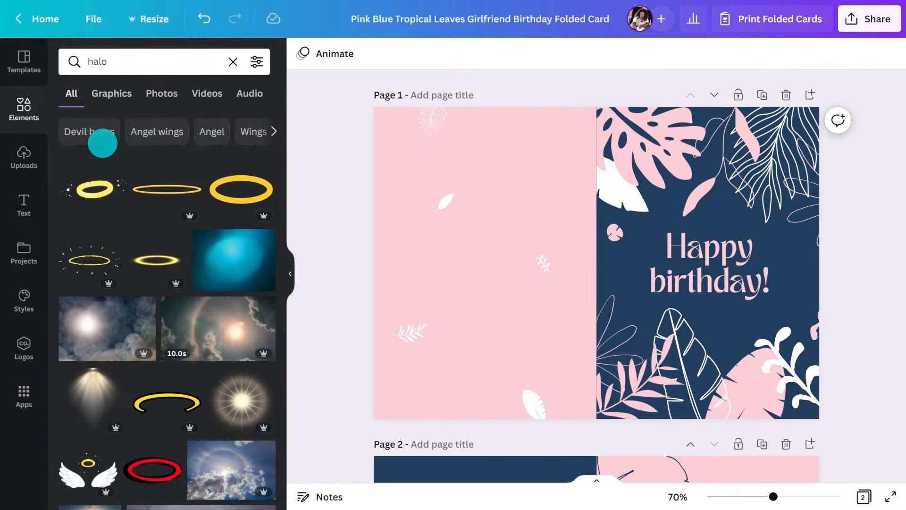
click(90, 260)
click(289, 271)
Shrink the halo, place it low in the middle of the back cover and recolour it navy
drag(525, 245, 401, 325)
key(alt)
drag(447, 304, 379, 336)
click(60, 52)
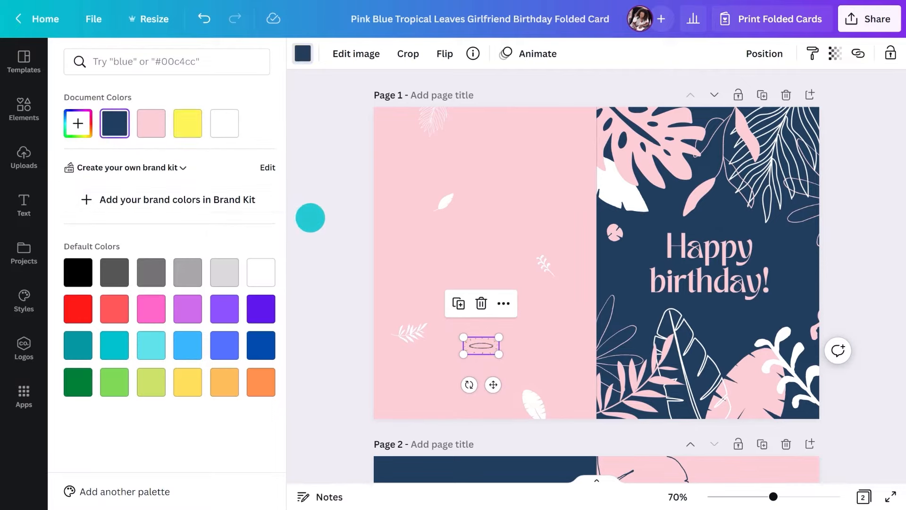
click(310, 218)
Add the small text lines "innocent" and "bespoke cards" below the halo and set "innocent" in One Little Font Full
key(t)
drag(489, 299, 376, 416)
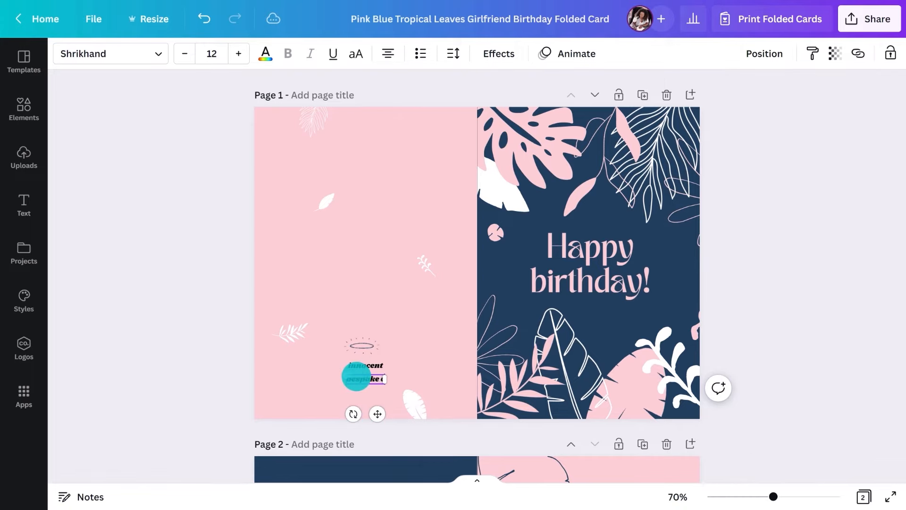
click(359, 366)
click(149, 60)
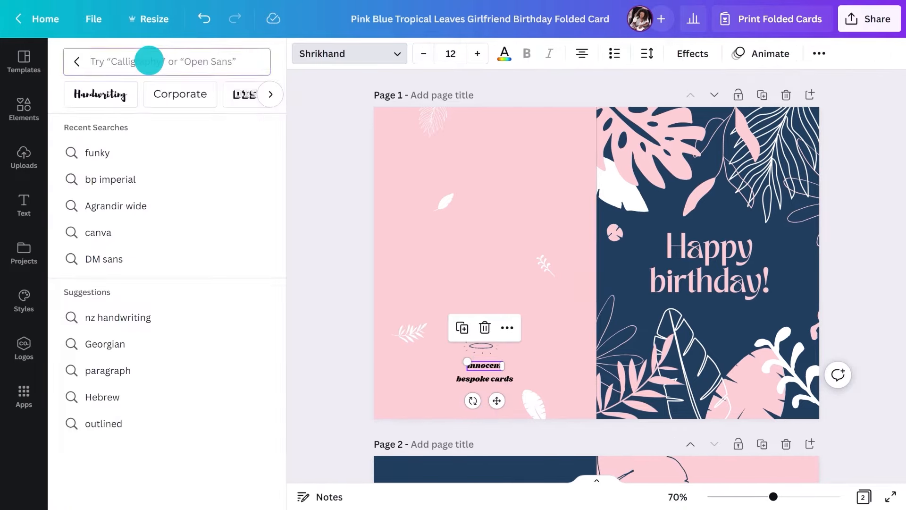
text(one little font full)
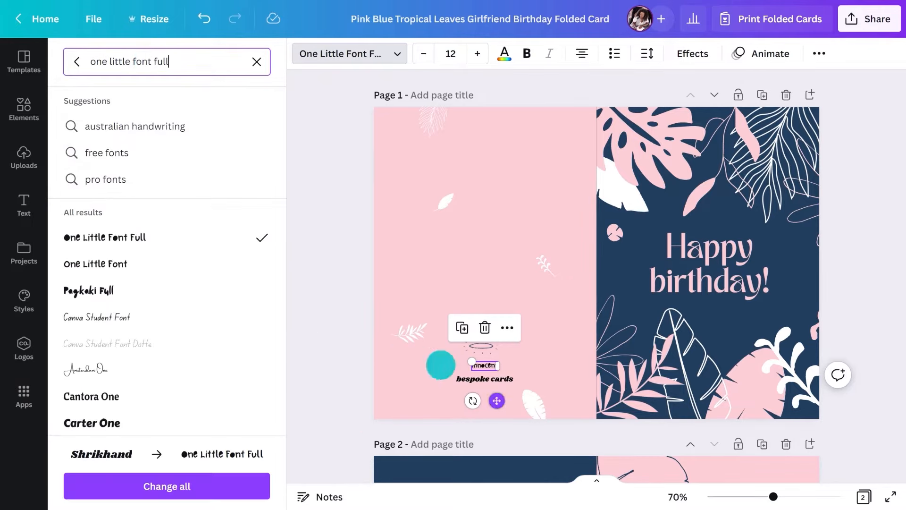
Set the "bespoke cards" text in the CMU Serif font
click(467, 378)
click(262, 65)
text(CMU serif)
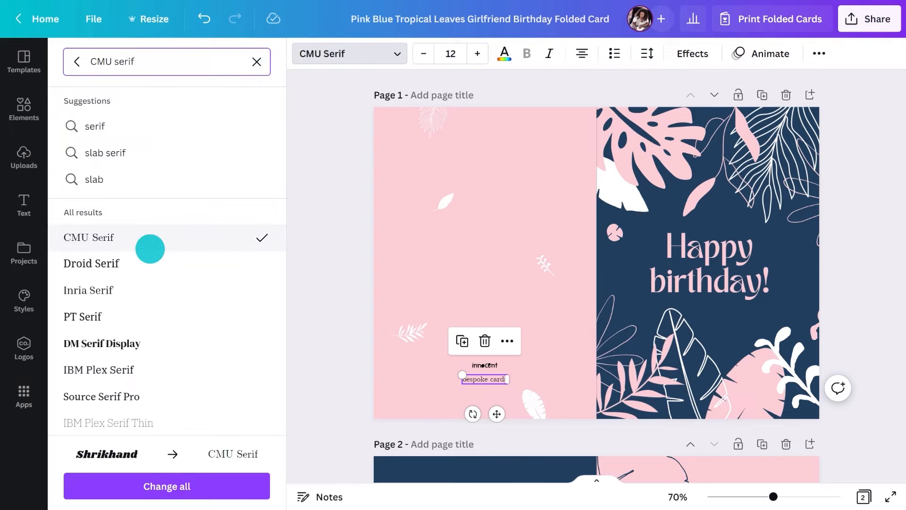
Recolour the "bespoke cards" text navy and apply the change to all black elements
click(503, 53)
click(159, 117)
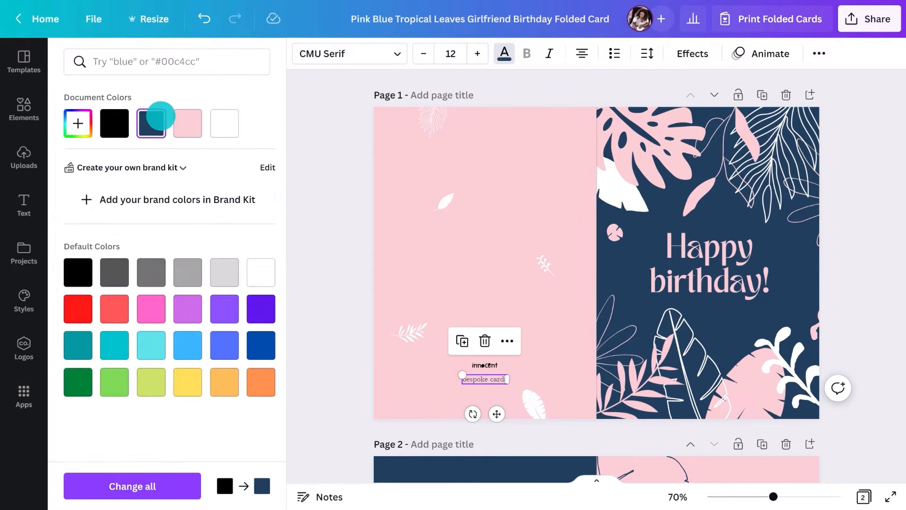
click(101, 484)
click(197, 355)
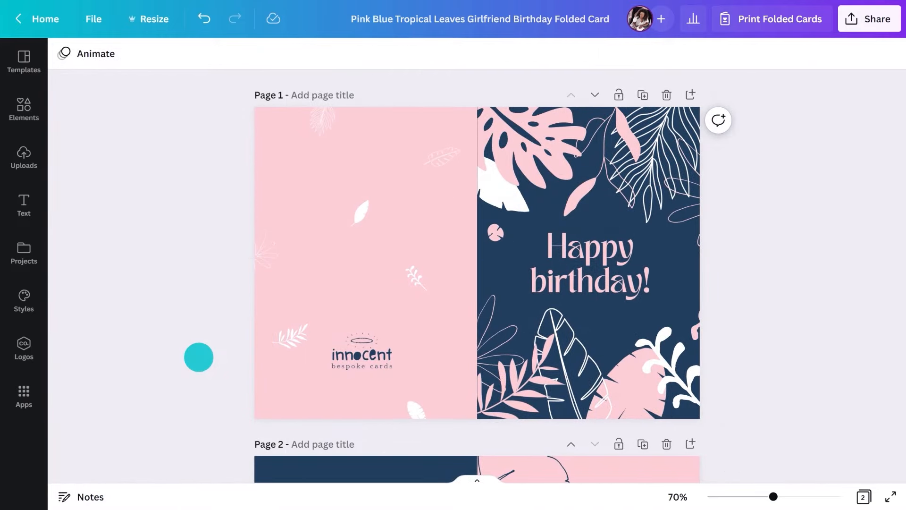
Add the recently used green leafy branch to page 2, rotate it into the upper right corner and recolour it navy
scroll(199, 357, down, 6)
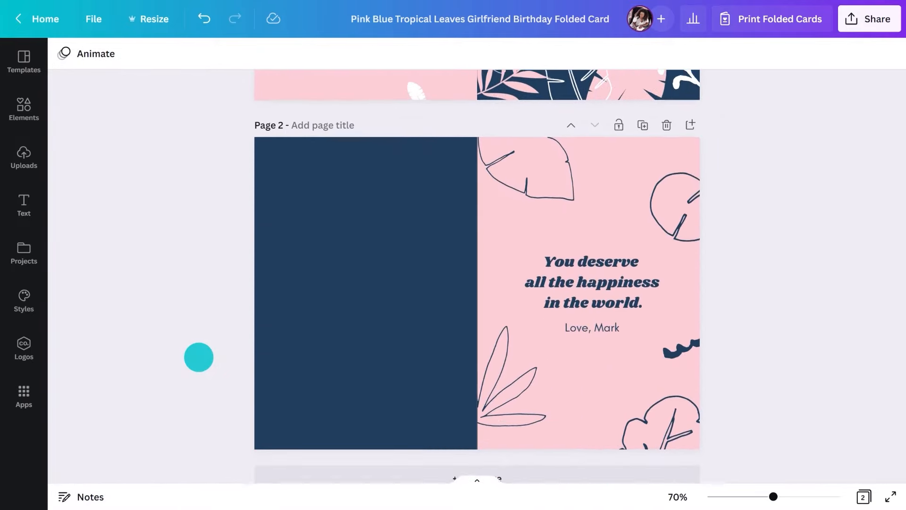
click(26, 109)
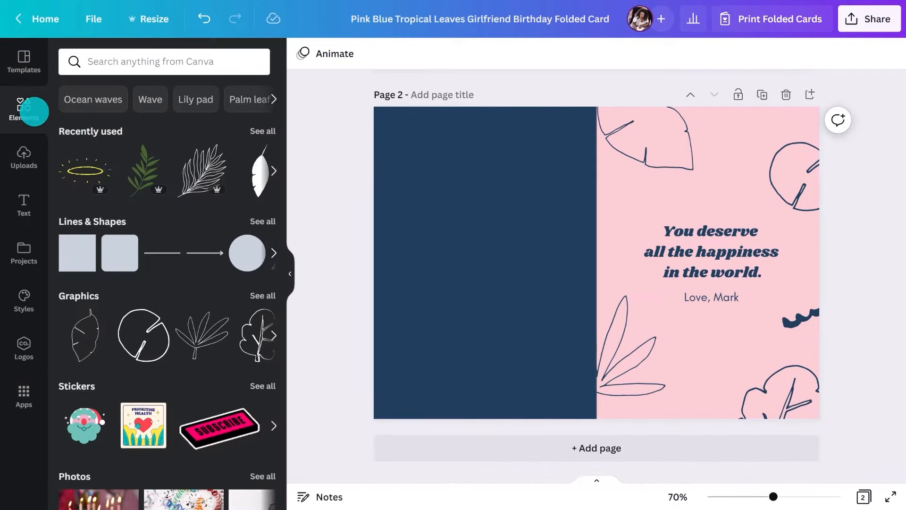
click(122, 163)
drag(597, 354, 619, 163)
drag(584, 211, 771, 99)
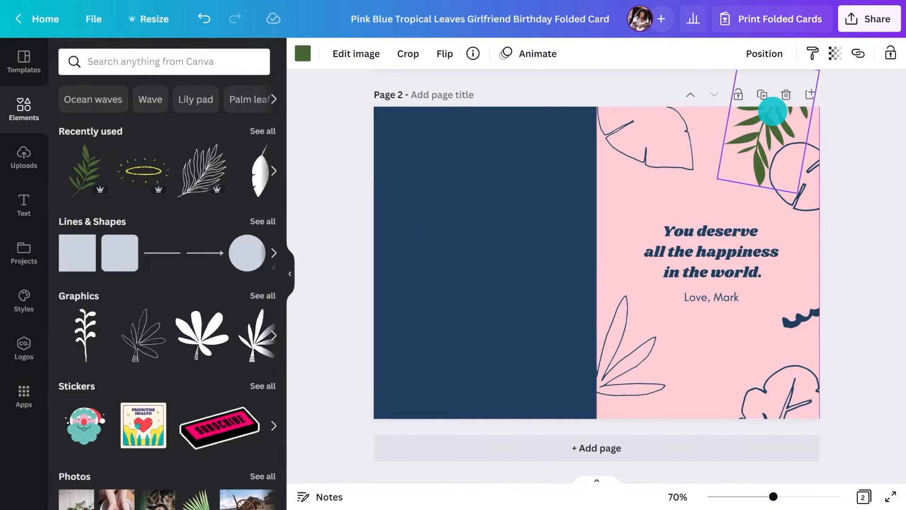
click(302, 54)
click(113, 121)
click(344, 185)
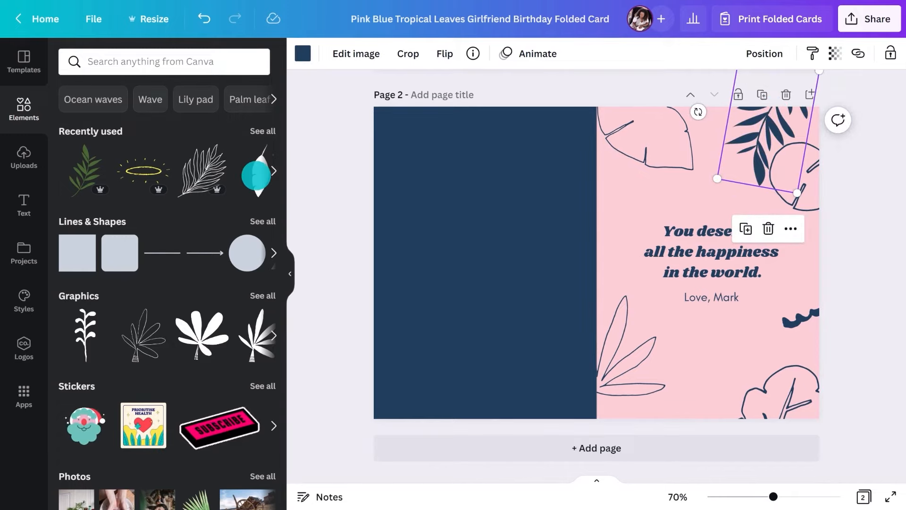
Add the solid leaf graphic to page 2, turn it sideways at the right edge beside the quote and recolour it white
click(257, 170)
drag(584, 355, 477, 285)
drag(581, 263, 848, 241)
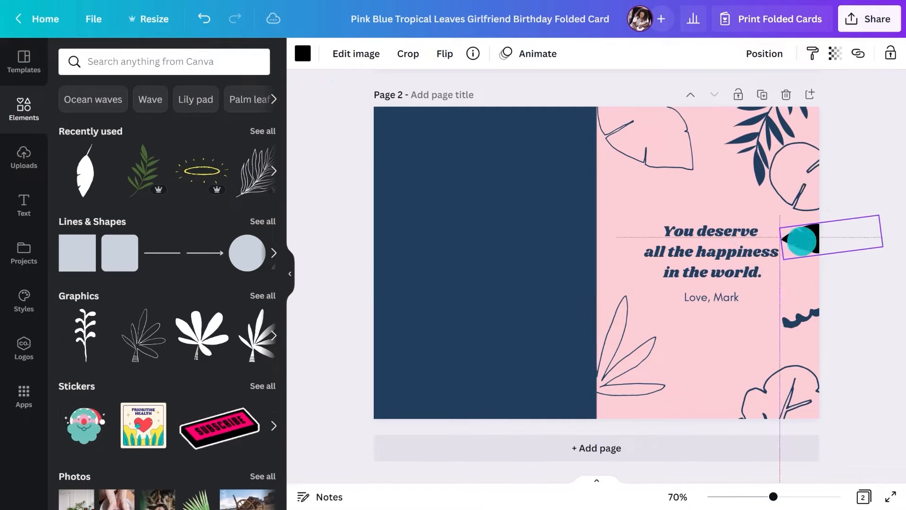
click(302, 53)
click(234, 115)
click(297, 175)
Add another recently used leaf graphic to page 2, rotate it and position it on the pink half
click(274, 170)
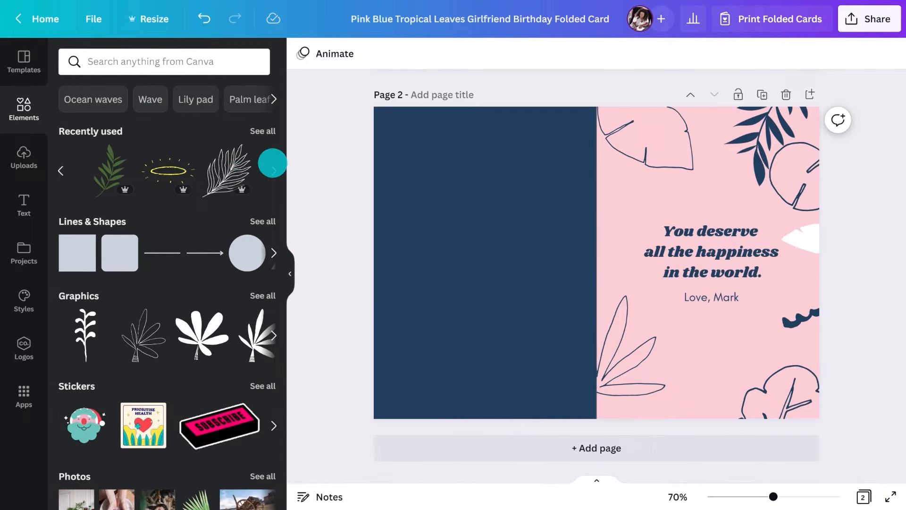
click(93, 168)
drag(596, 355, 467, 180)
drag(601, 251, 676, 280)
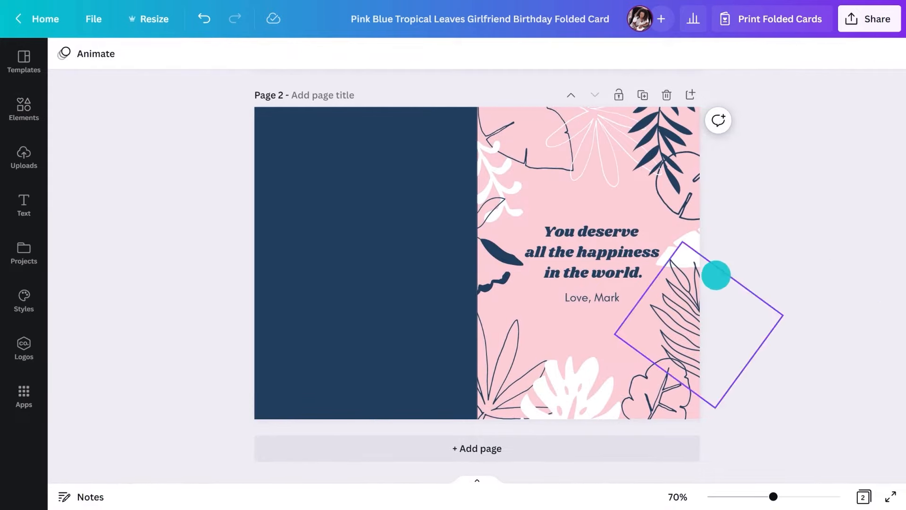
Delete the sender's sign-off line on page 2 and move the "You deserve all the happiness" quote onto the navy half
key(Delete)
click(603, 293)
key(Delete)
click(611, 259)
key(Delete)
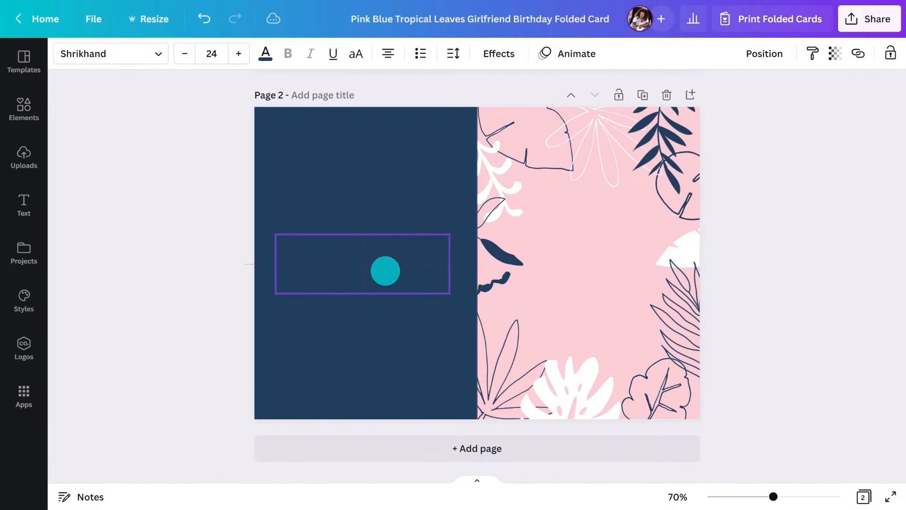
Recolour the quote pink and replace its text with "Everything's better when we're together."
click(266, 52)
click(152, 123)
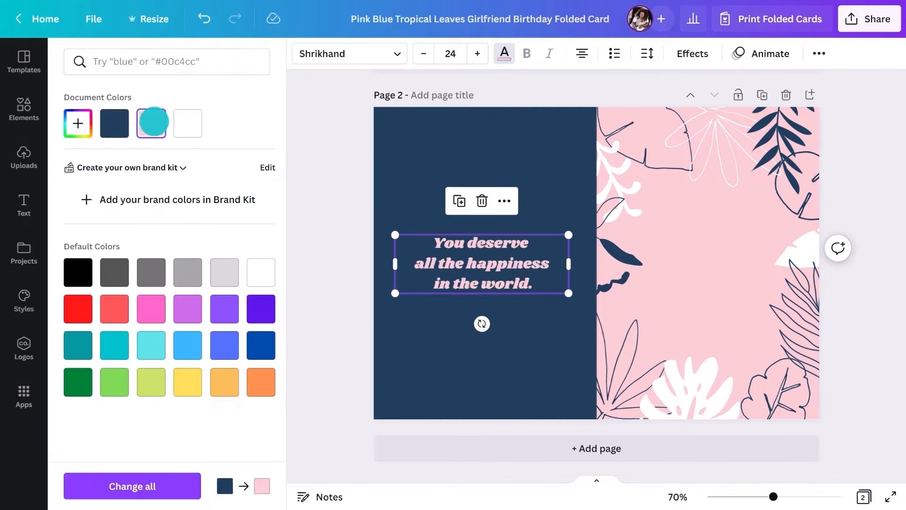
double_click(327, 244)
text(Everyth)
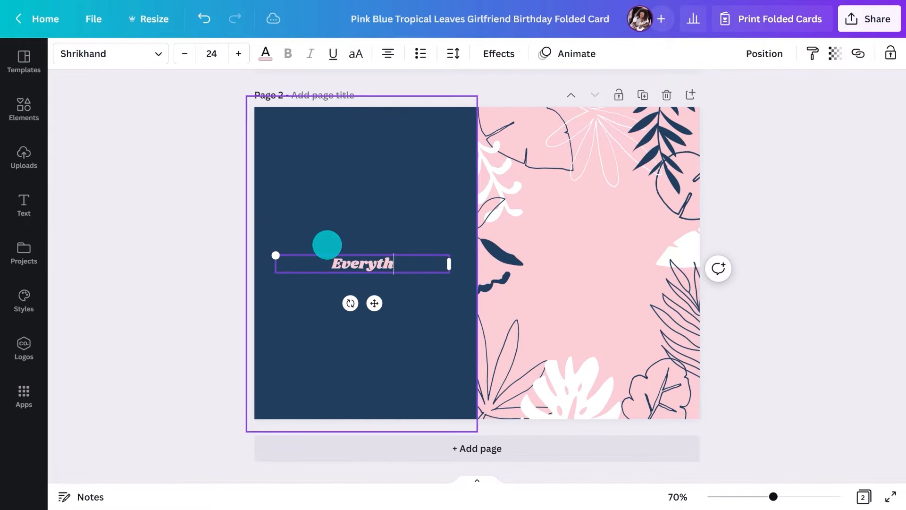
text(ing's better when we're together.)
Set the whole quote on page 2 in the TAN Meringue font
key(ctrl+a)
click(147, 52)
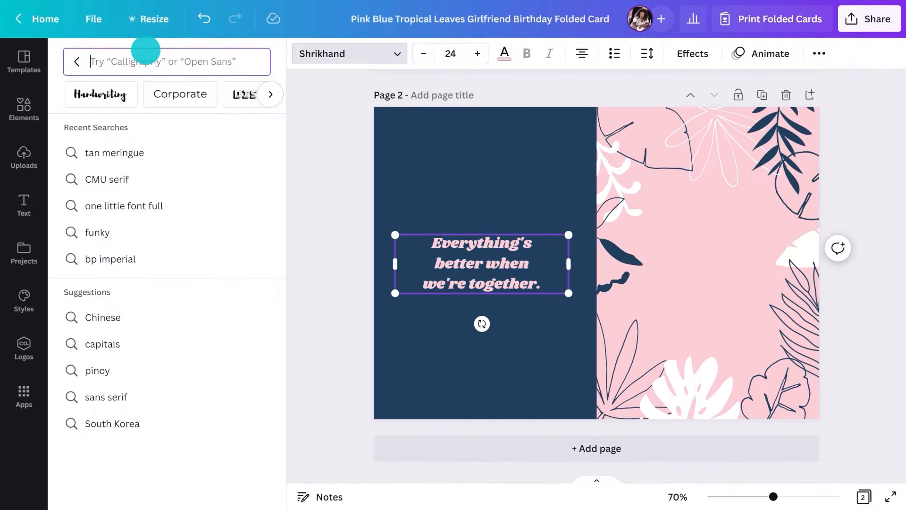
text(tan)
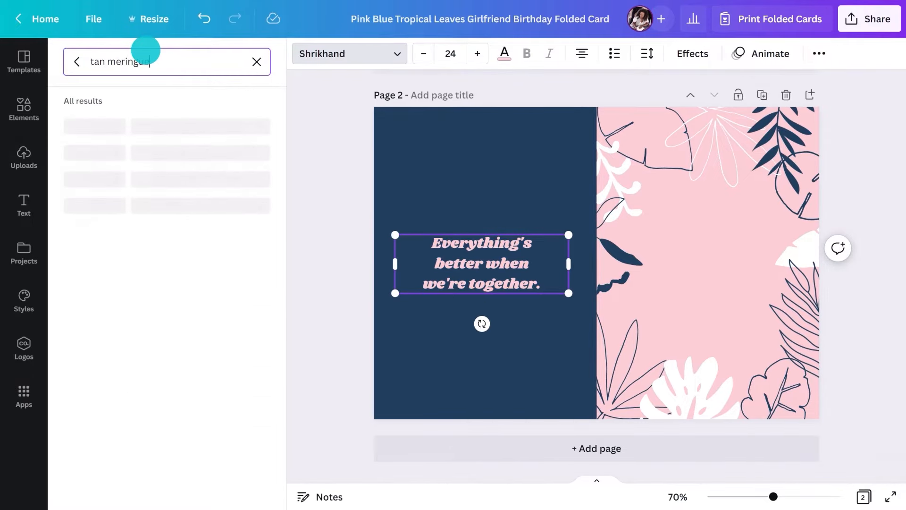
text( meringue)
click(133, 121)
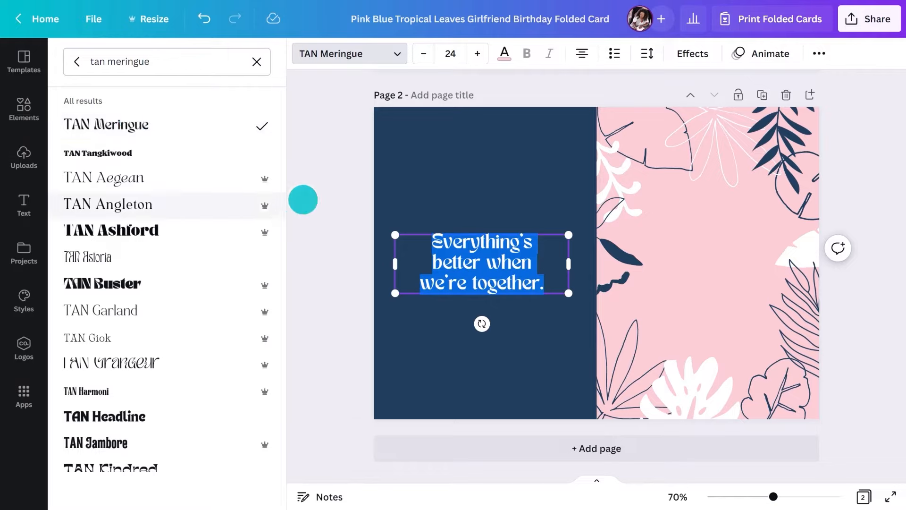
click(300, 203)
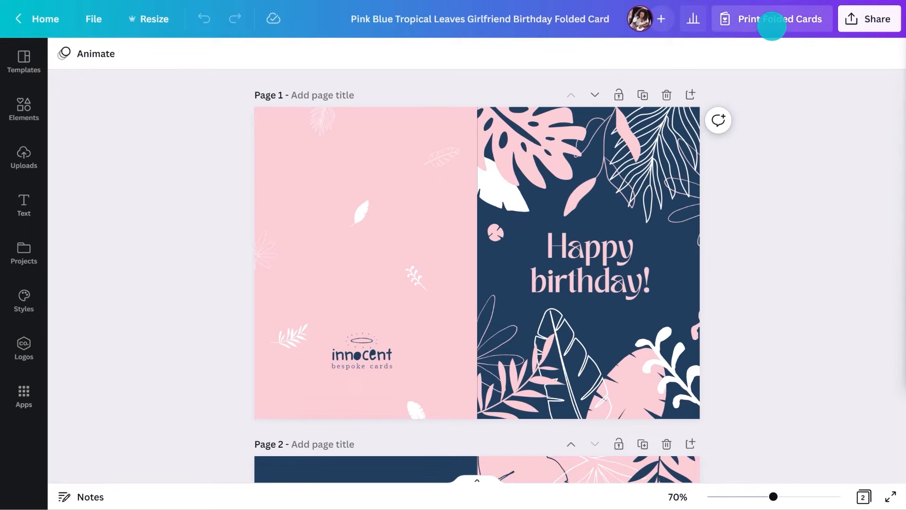
Open the print options for the folded cards and choose Premium paper with an Uncoated finish
click(771, 26)
scroll(783, 286, down, 5)
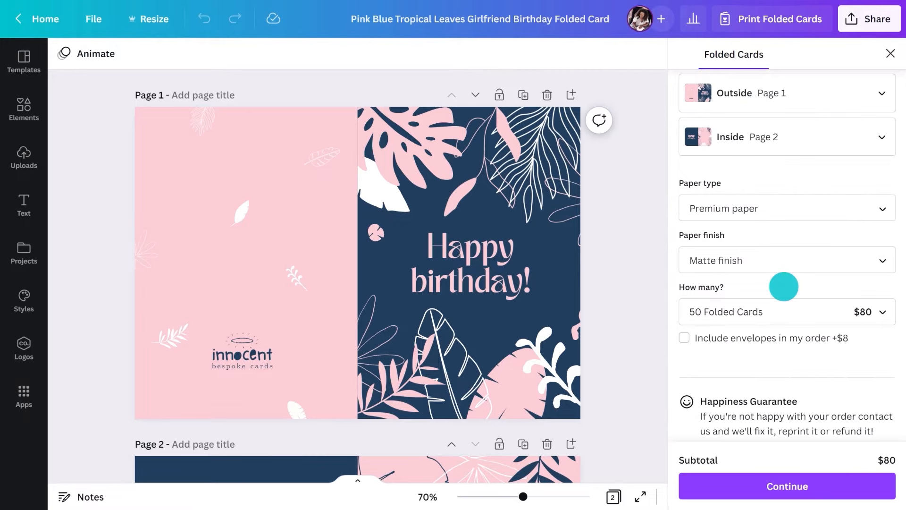
click(778, 210)
click(778, 210)
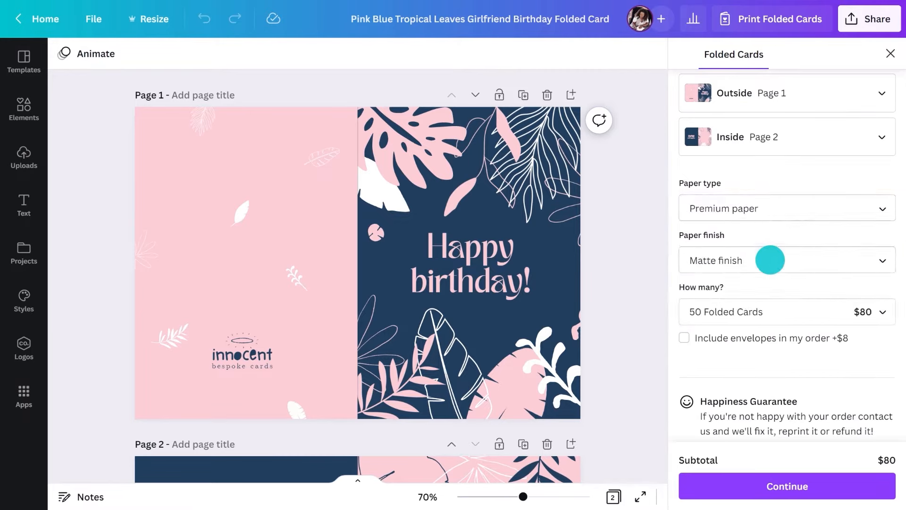
click(770, 261)
click(740, 340)
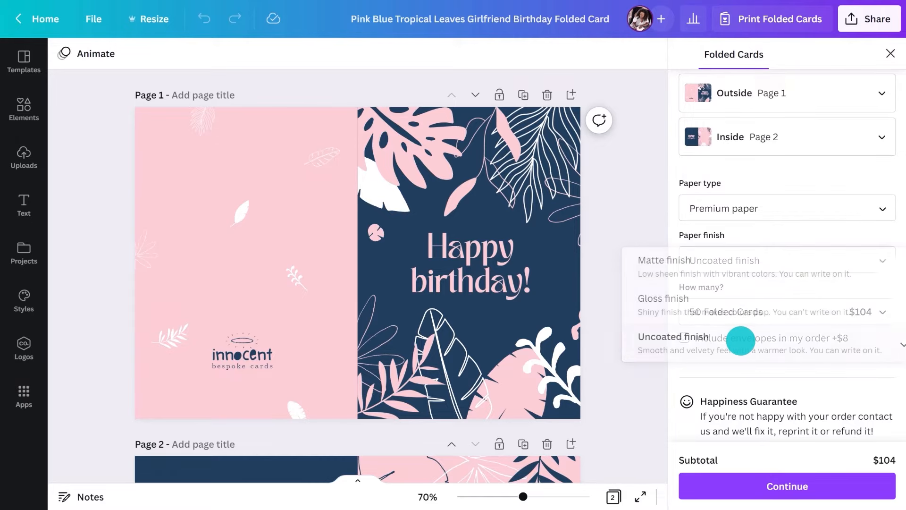
Set the print order to 25 folded cards with envelopes included and continue to the print check
click(743, 312)
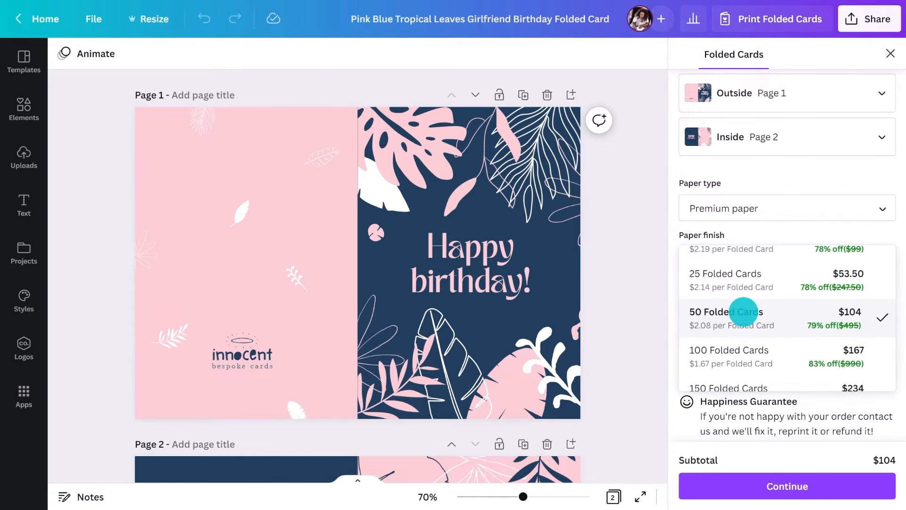
click(741, 283)
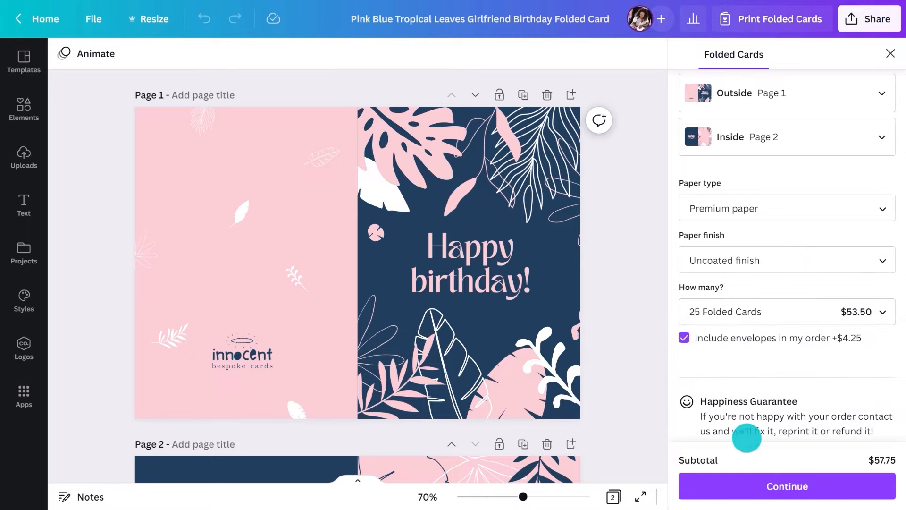
click(778, 485)
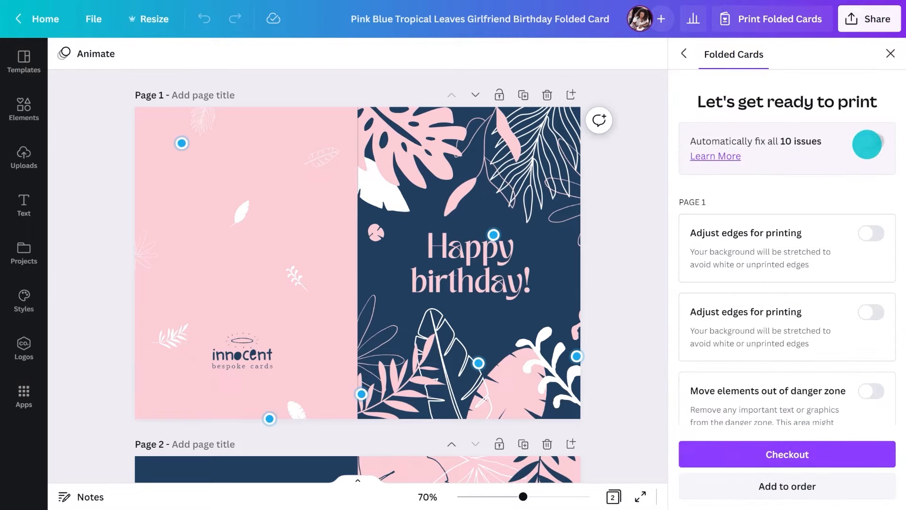
Automatically fix all the flagged print issues and proceed to checkout
click(868, 142)
click(800, 446)
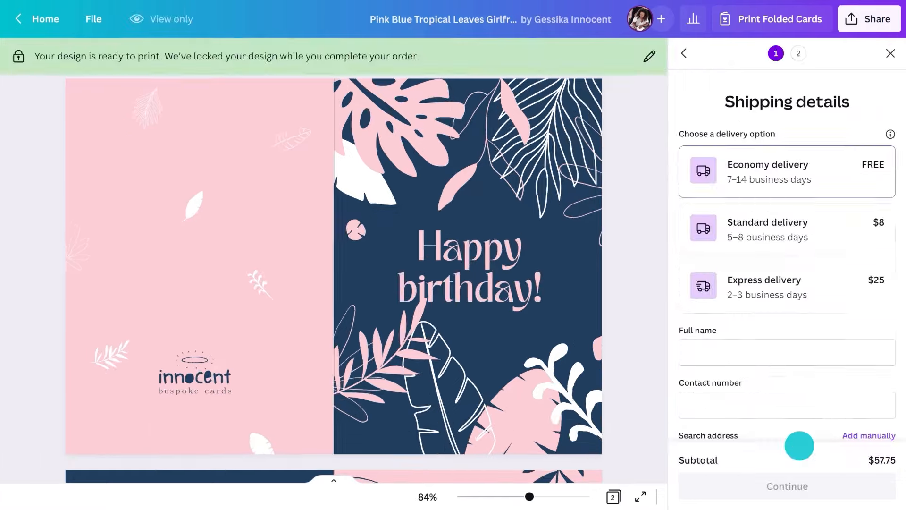
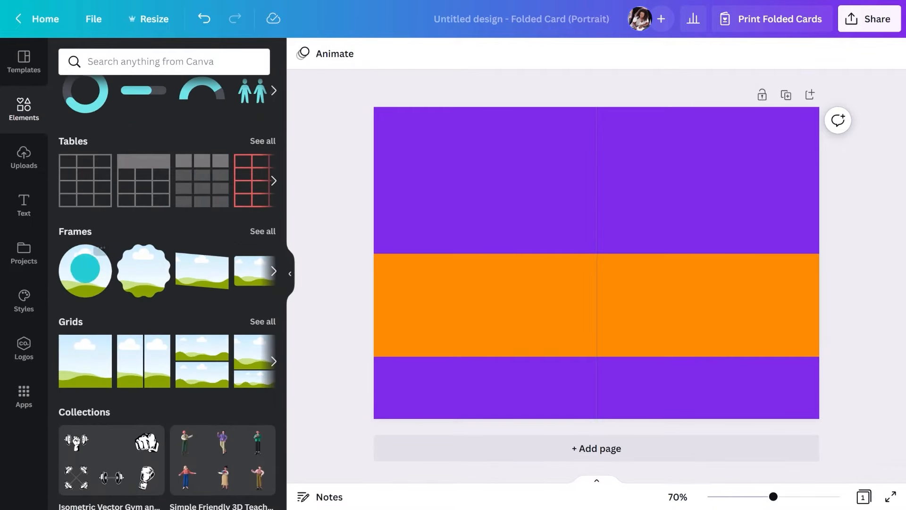
Add a circular frame to the card and fill it with the document's orange colour
click(85, 271)
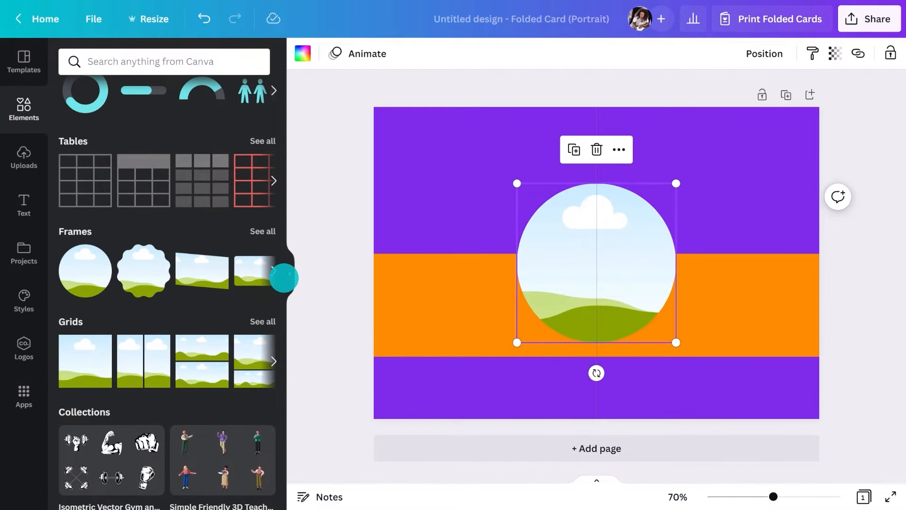
click(284, 277)
click(69, 53)
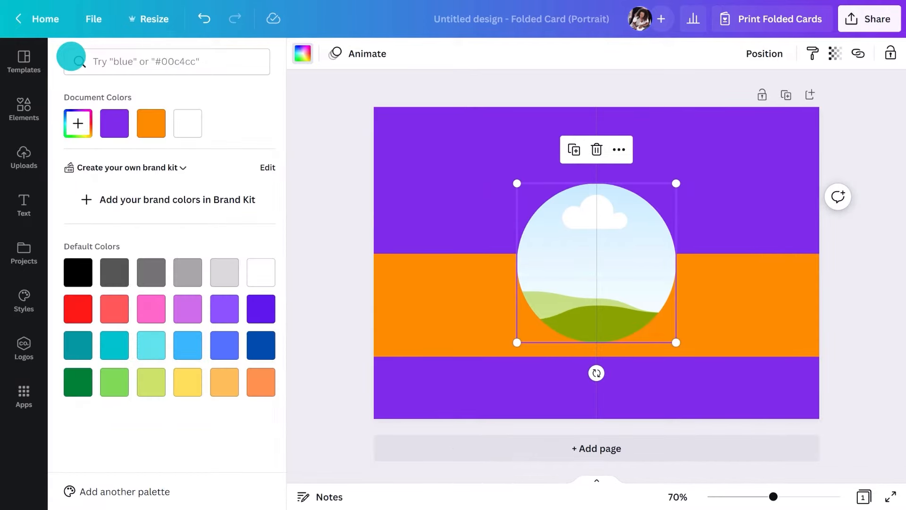
click(156, 122)
key(Escape)
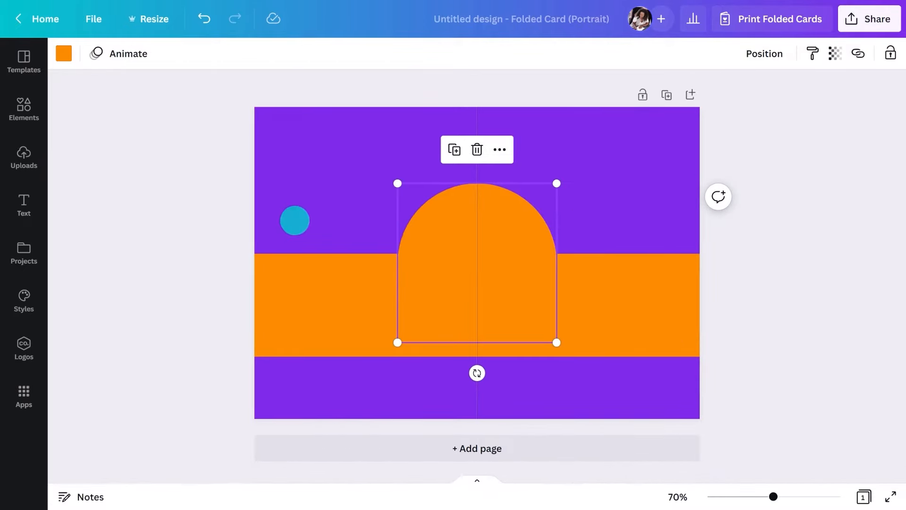
Move the orange circle onto the front cover so it overlaps the orange band, and duplicate it exactly on top of itself
drag(477, 257, 591, 271)
key(ctrl+d)
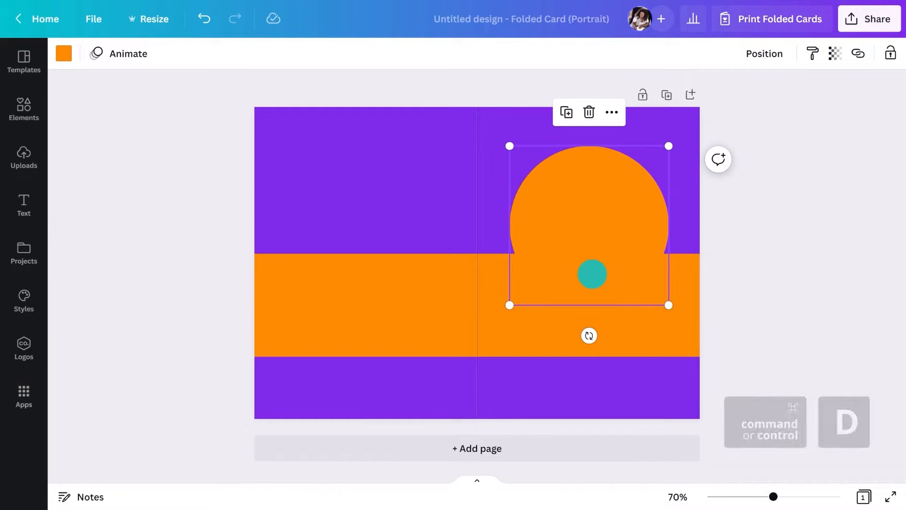
key(ctrl+z)
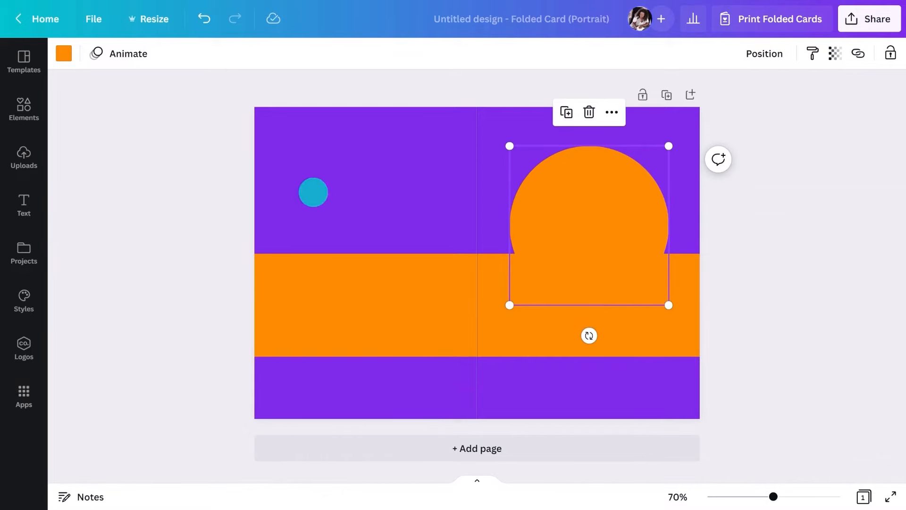
Find a peach tulle photo and fill the top circle frame on the front cover with it
click(39, 115)
click(112, 66)
text(peach tulle)
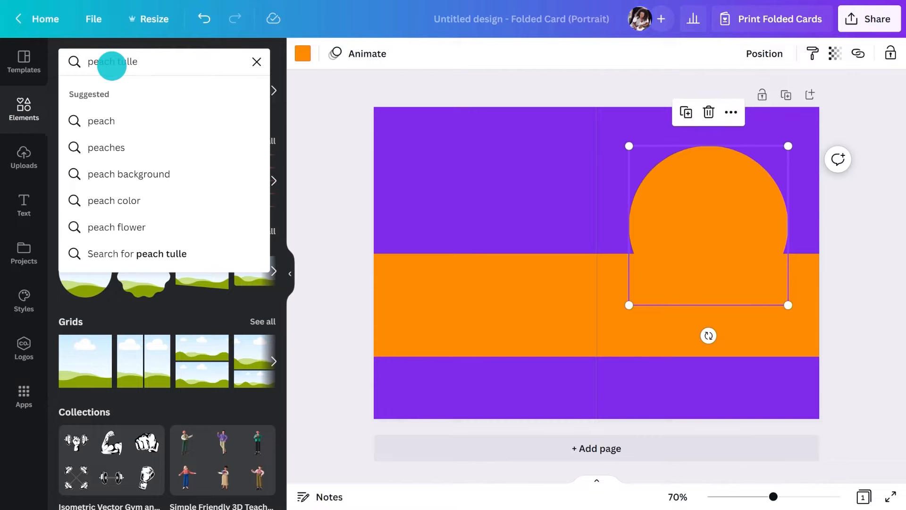
key(Return)
click(148, 90)
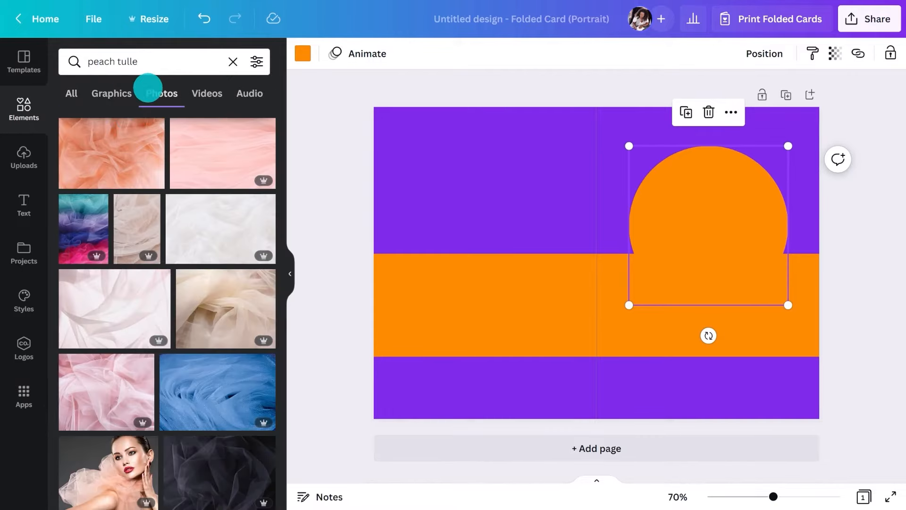
drag(100, 168, 656, 191)
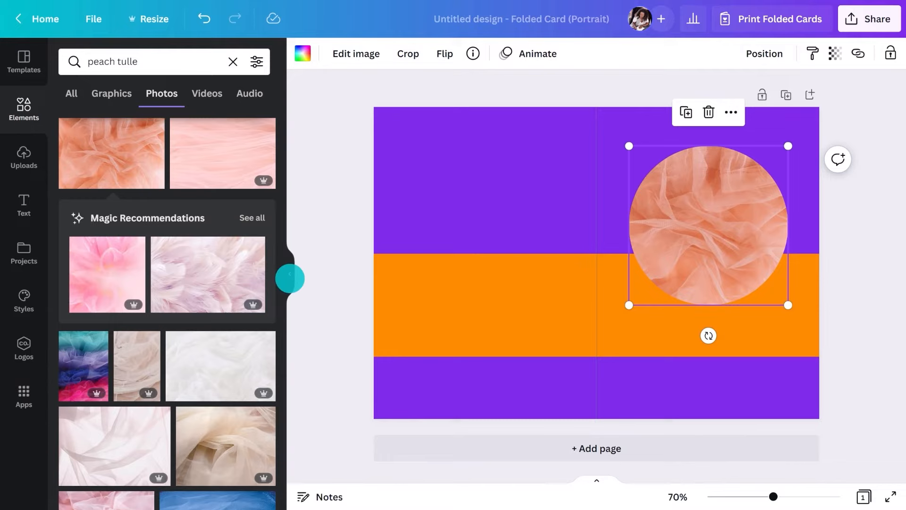
Make the tulle photo circle partly transparent so the orange circle beneath shows through
click(290, 274)
click(833, 55)
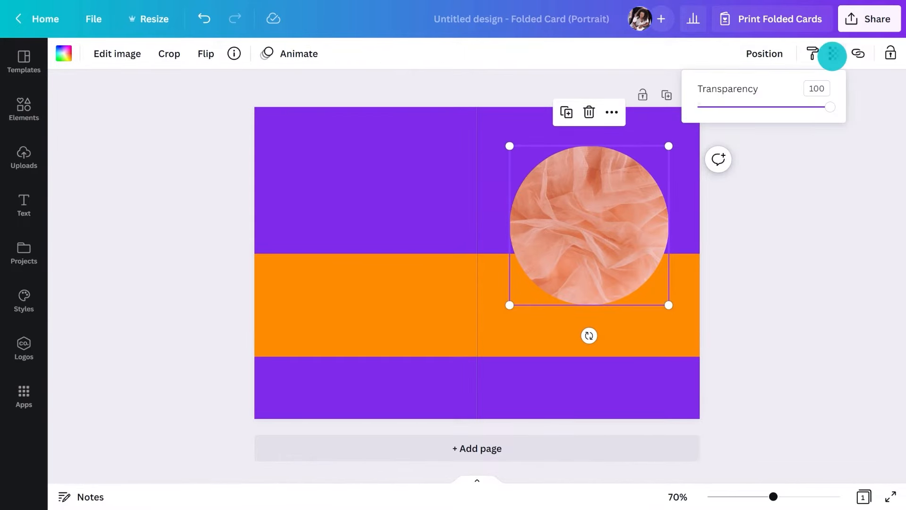
click(779, 105)
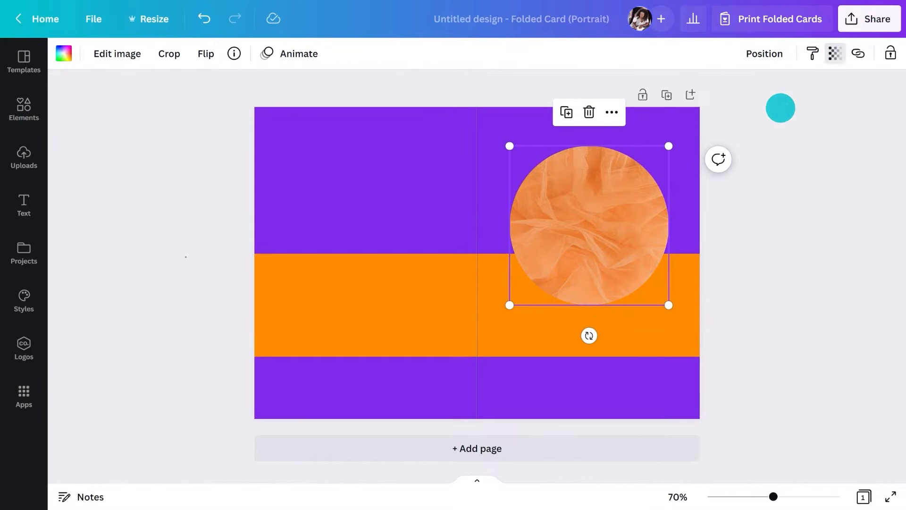
click(778, 105)
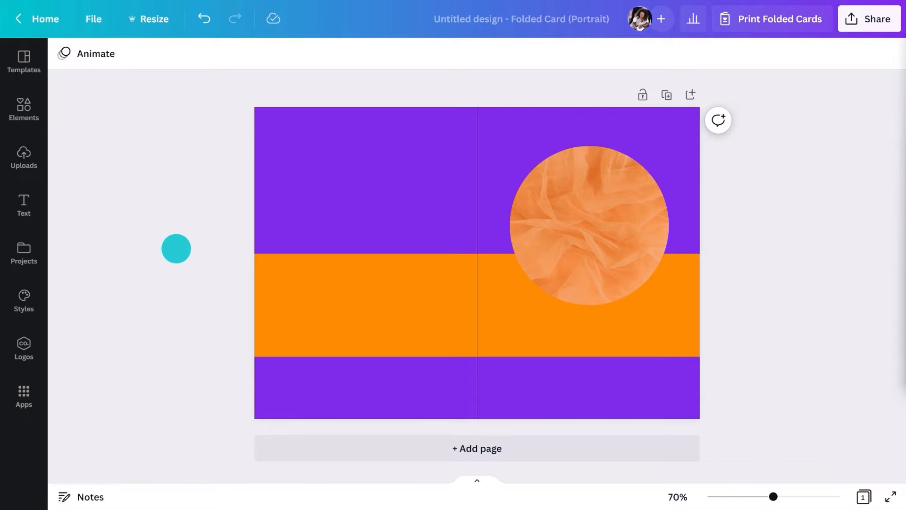
Search the graphics for "wave pattern" and add the wide scalloped wave graphic with the uneven upper edge
click(24, 109)
click(112, 66)
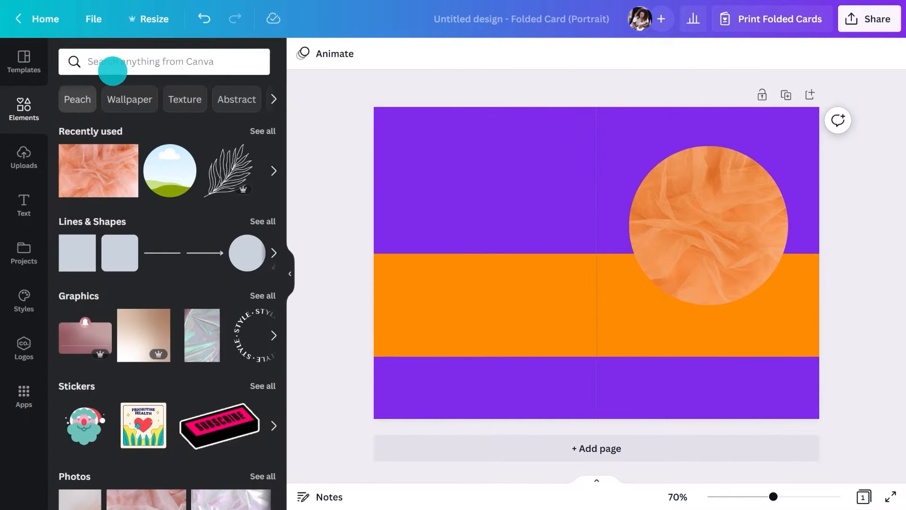
text(wave pattern)
key(Return)
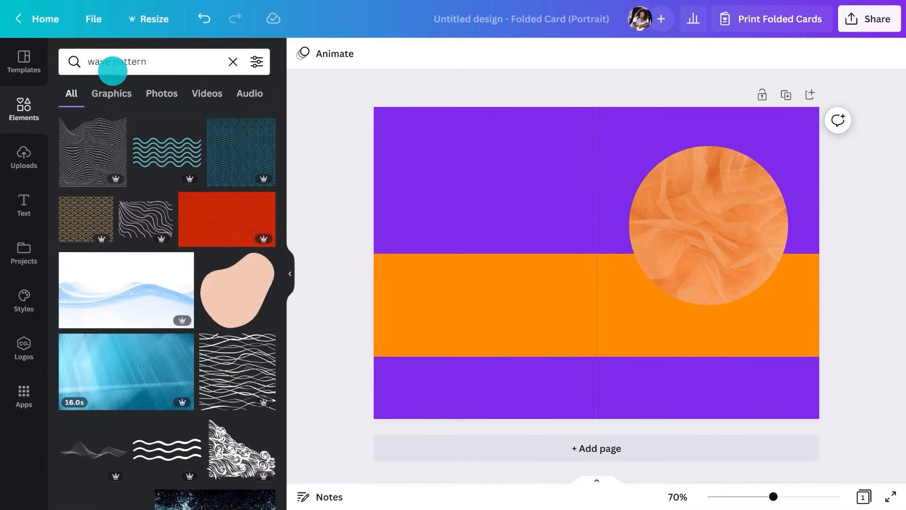
click(115, 93)
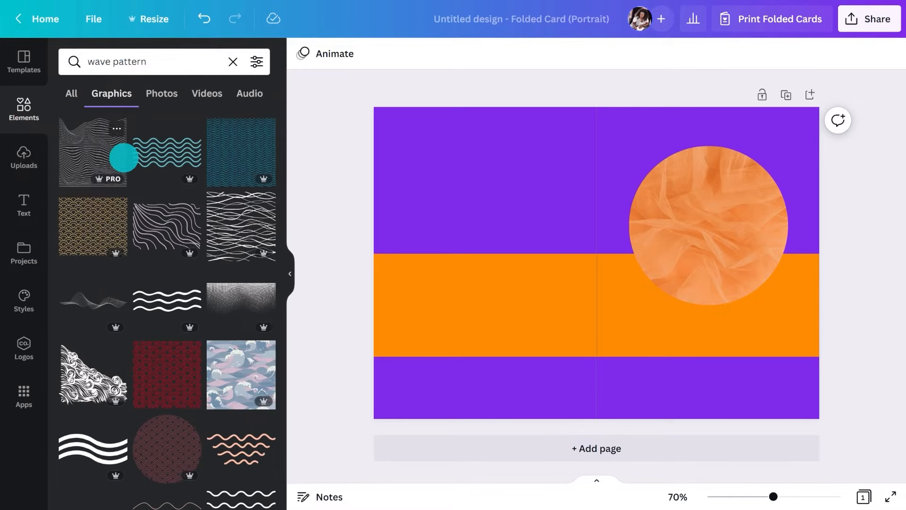
scroll(123, 158, down, 5)
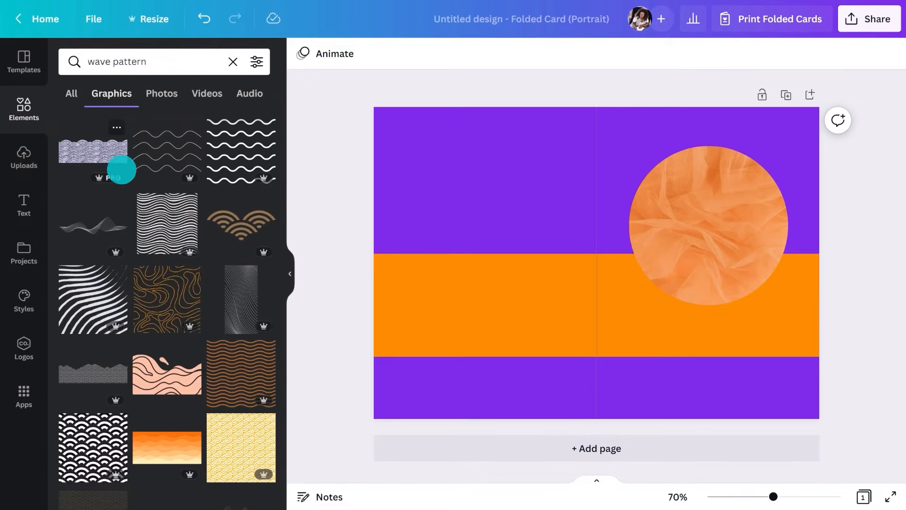
click(93, 364)
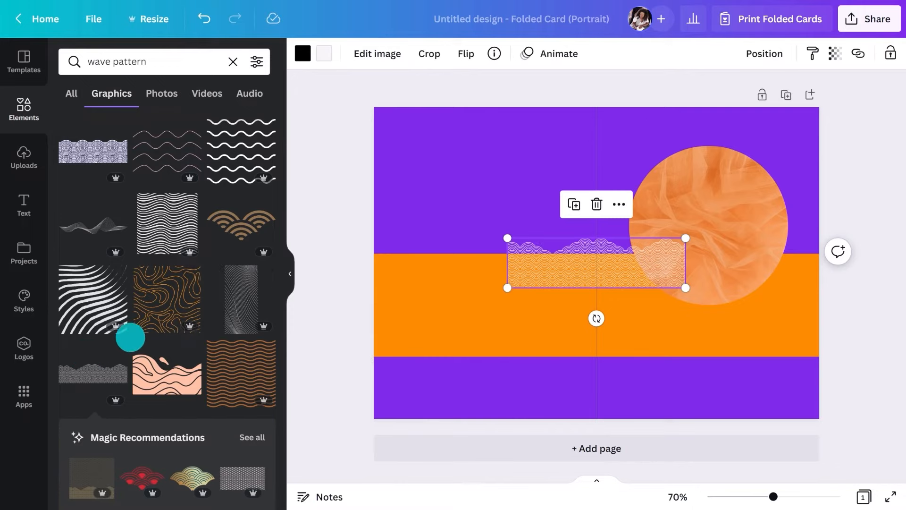
Flip the wave graphic vertically and fit it across the back cover's orange band, about 5 wide by 1.4 high
click(290, 275)
click(227, 54)
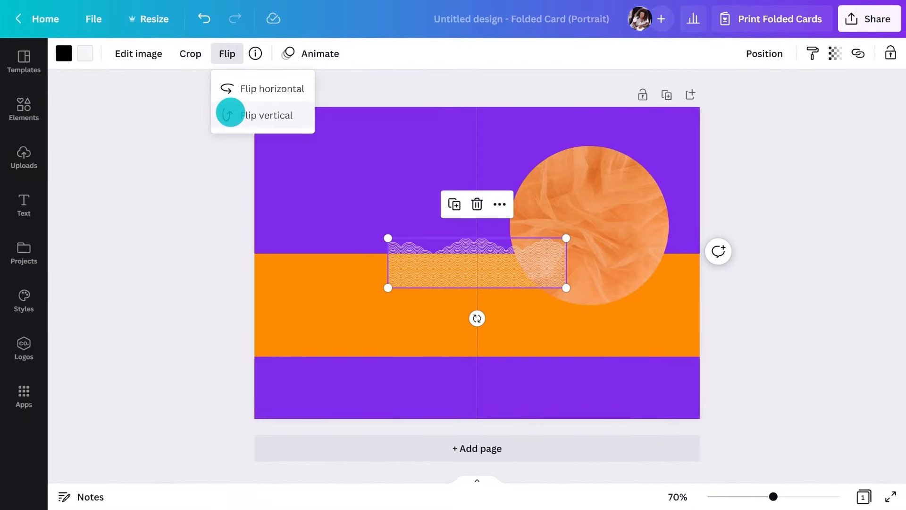
click(230, 113)
drag(386, 256, 339, 275)
drag(430, 303, 474, 306)
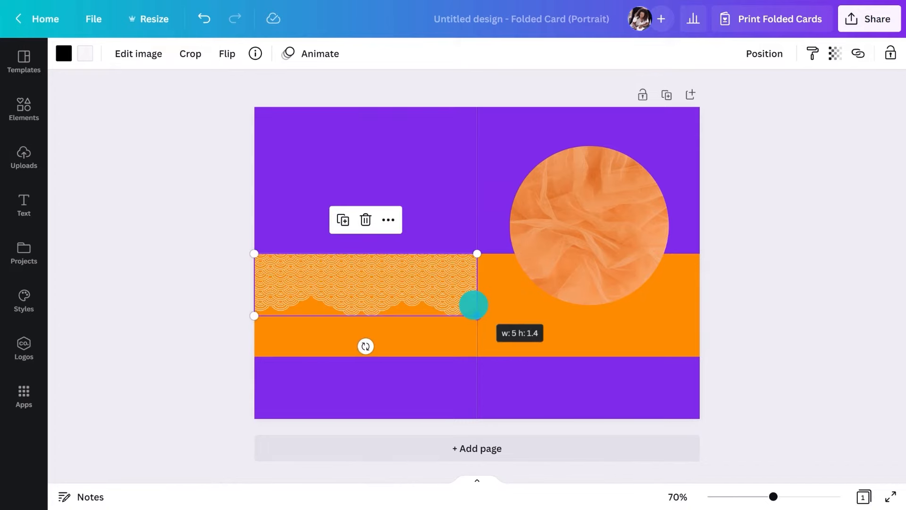
Place a copy of the wave graphic on the front cover's orange band, continuing the pattern across the full card
drag(434, 273, 663, 283)
click(191, 291)
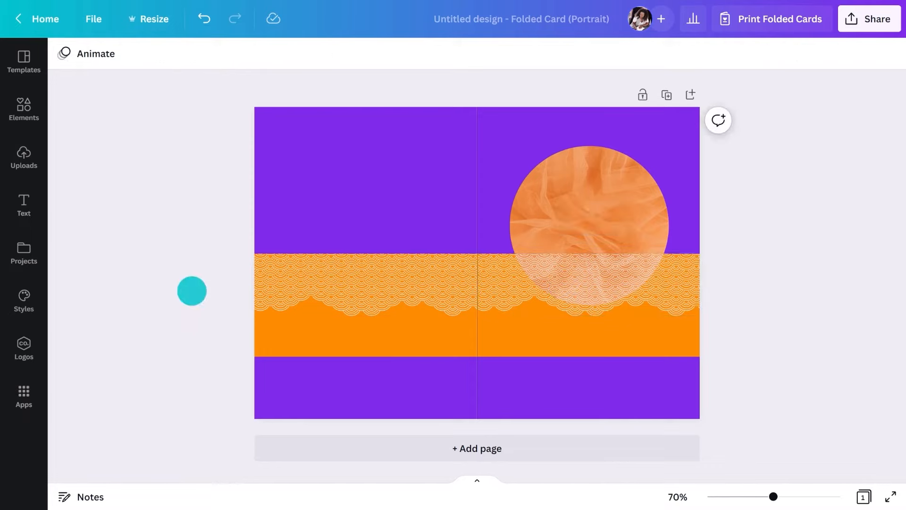
Search the elements for "retro vintage texture" and add the yellow speckled texture graphic
click(38, 120)
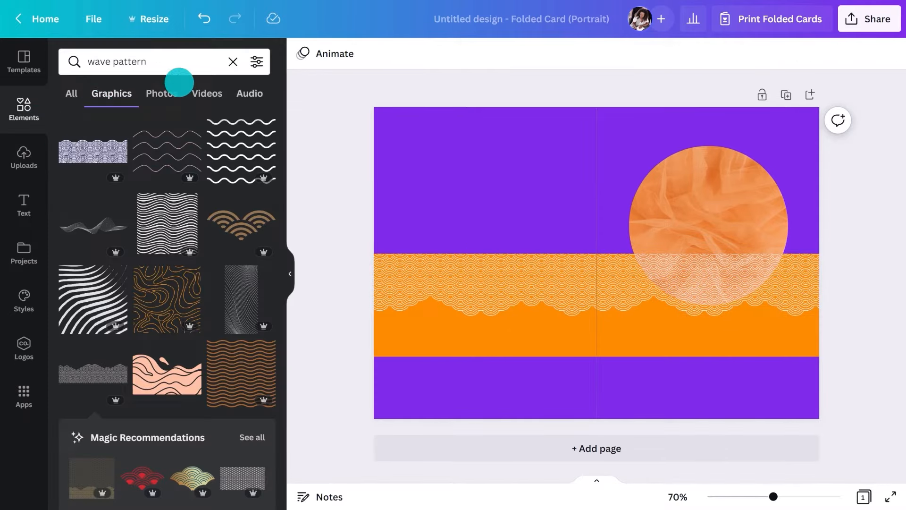
click(233, 62)
text(retro vinta)
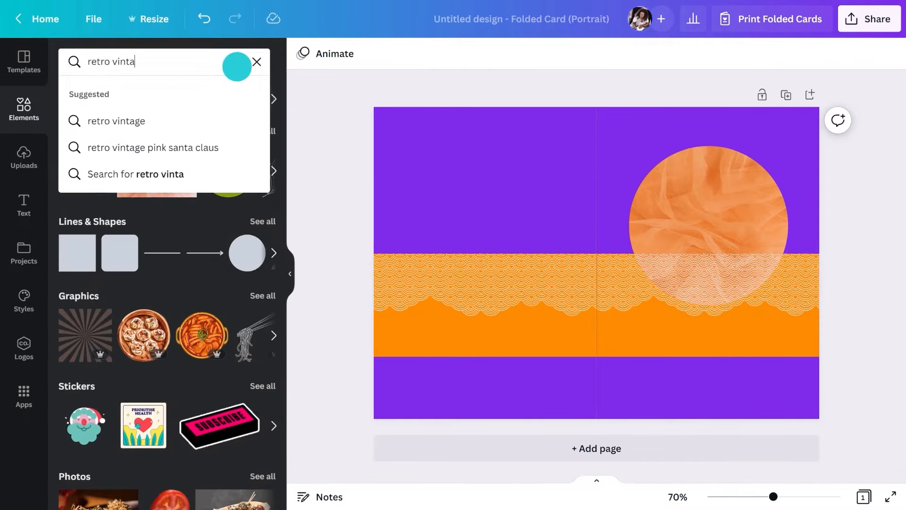
text(ge texture)
key(Return)
click(109, 142)
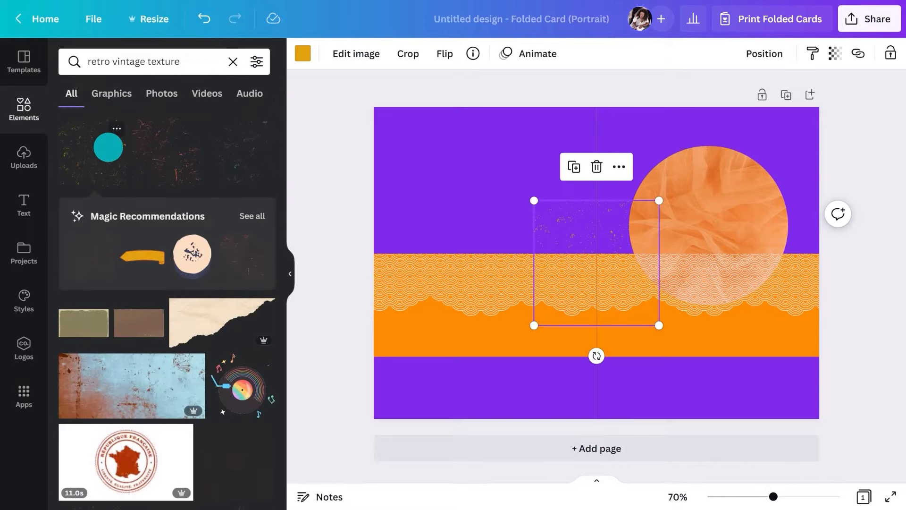
Move the speckled texture to the lower part of the back cover and enlarge it to the half's full width
click(291, 260)
drag(456, 229, 303, 322)
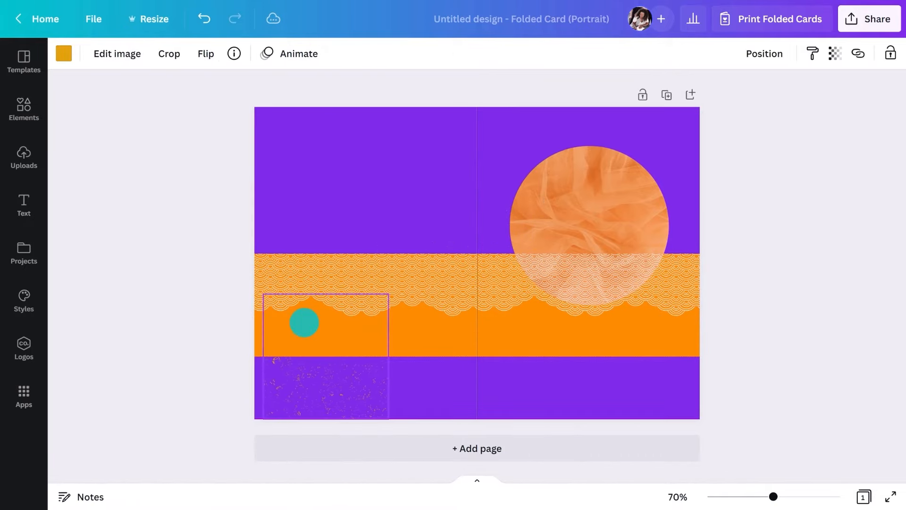
drag(379, 418, 489, 497)
Recolour the speckled texture white and copy it alongside onto the lower part of the front cover
click(62, 55)
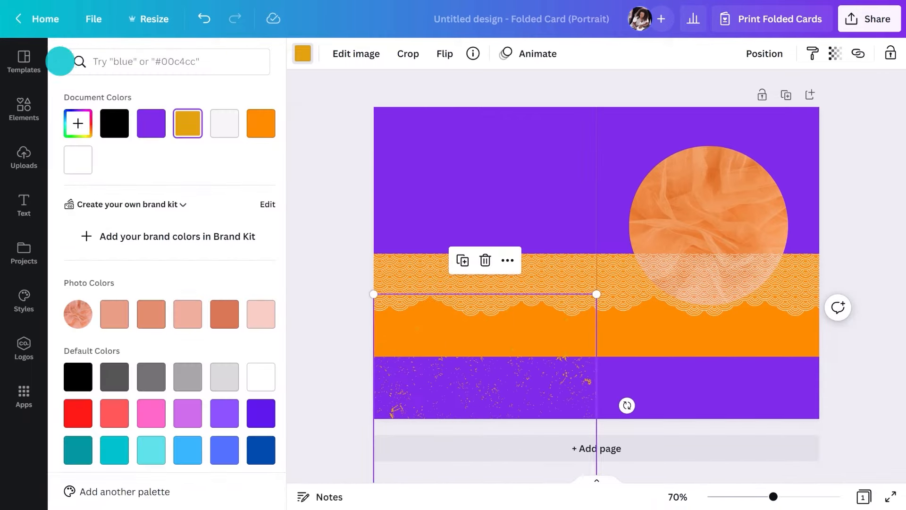
click(303, 219)
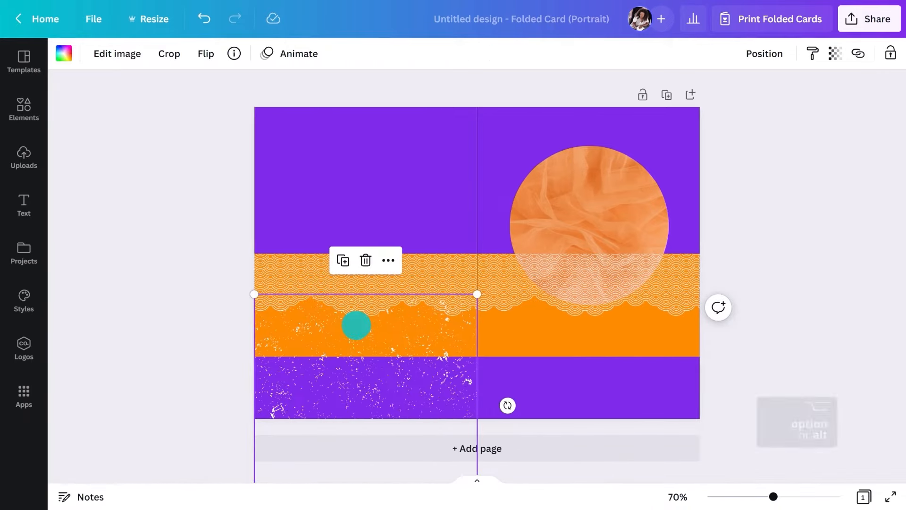
alt+drag(360, 323, 581, 323)
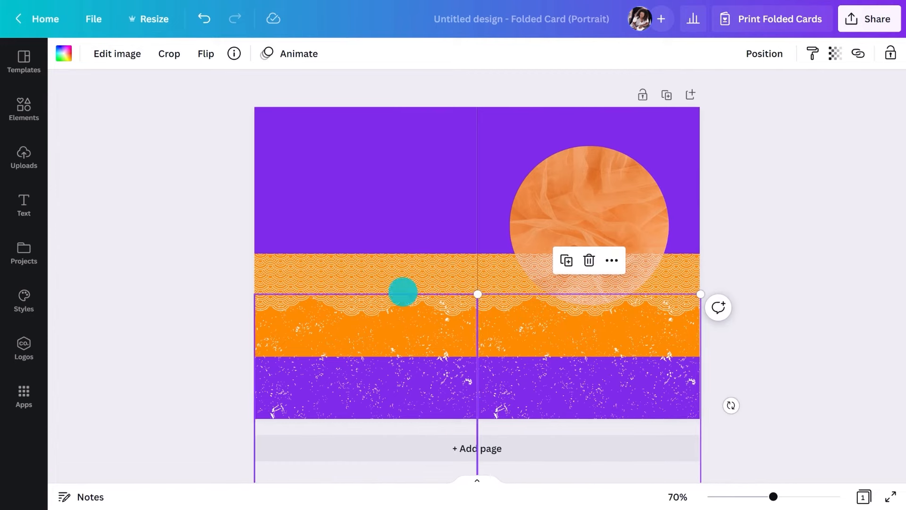
click(173, 250)
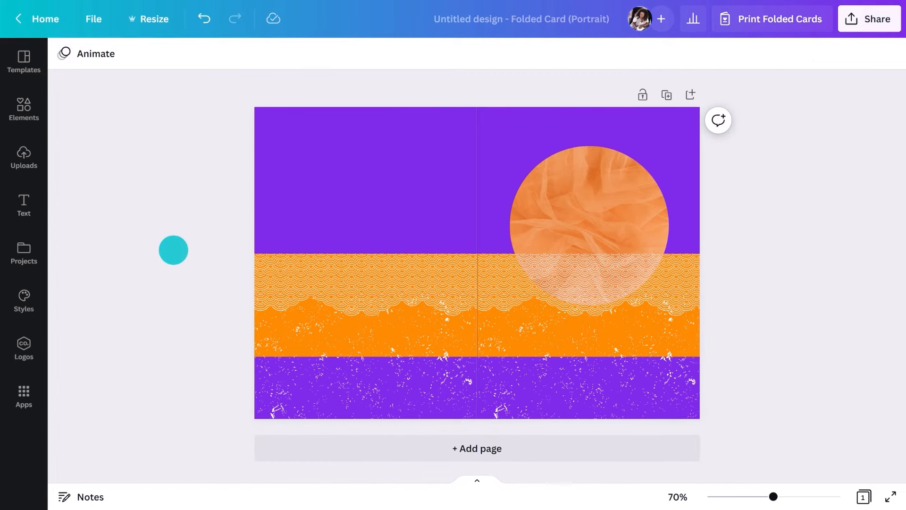
Search the elements for photos of "surfers standing"
click(36, 108)
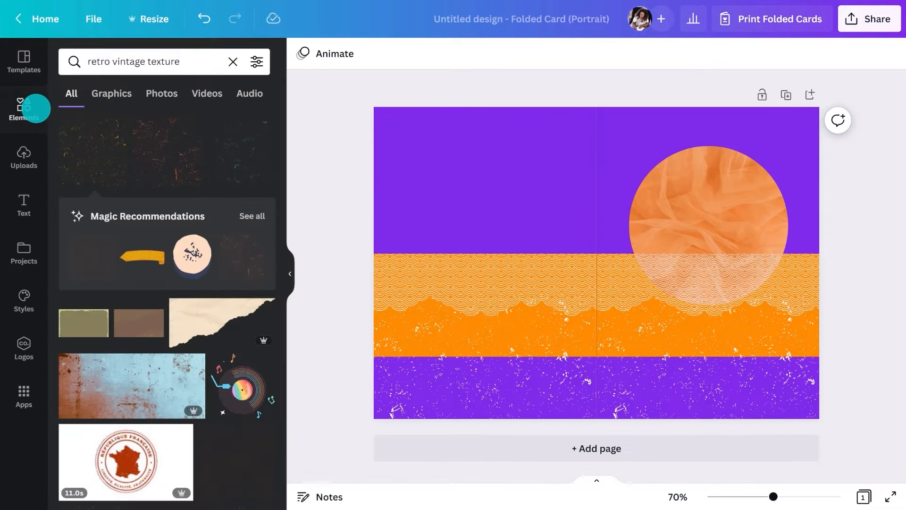
click(232, 62)
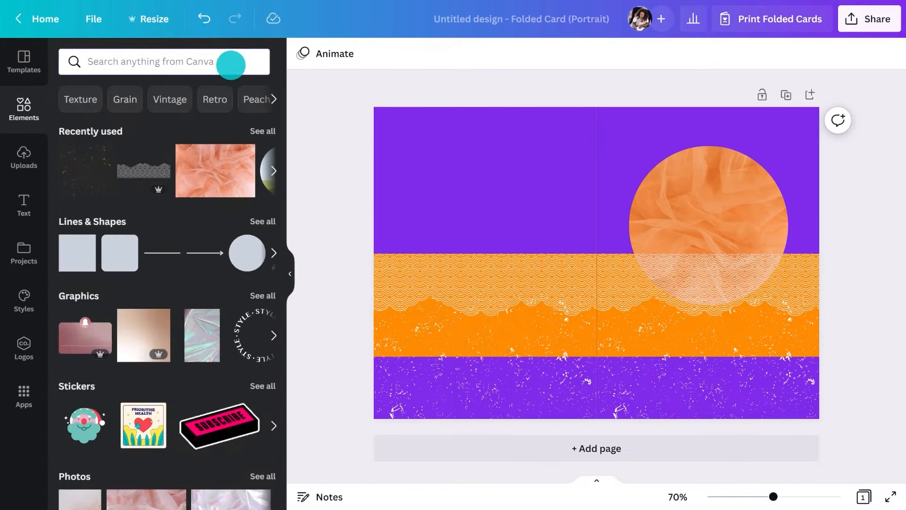
text(surfers standing)
key(Return)
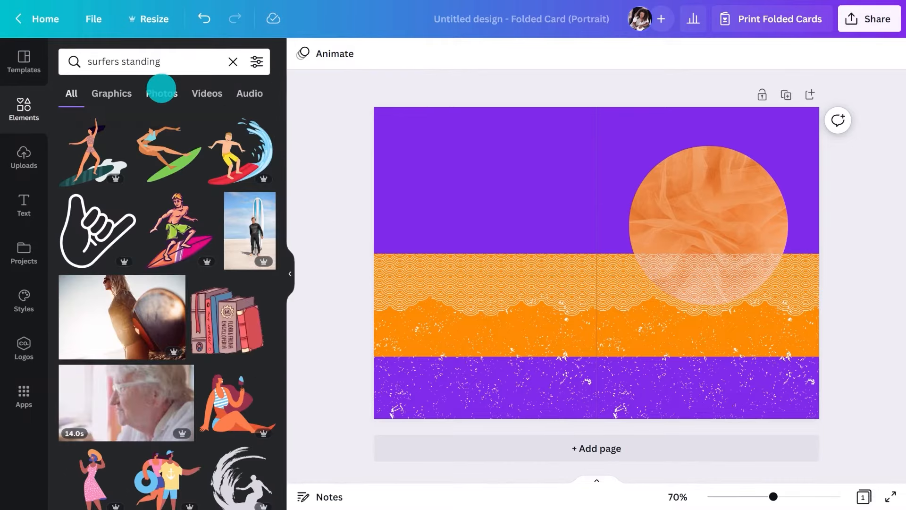
click(159, 93)
scroll(159, 120, down, 10)
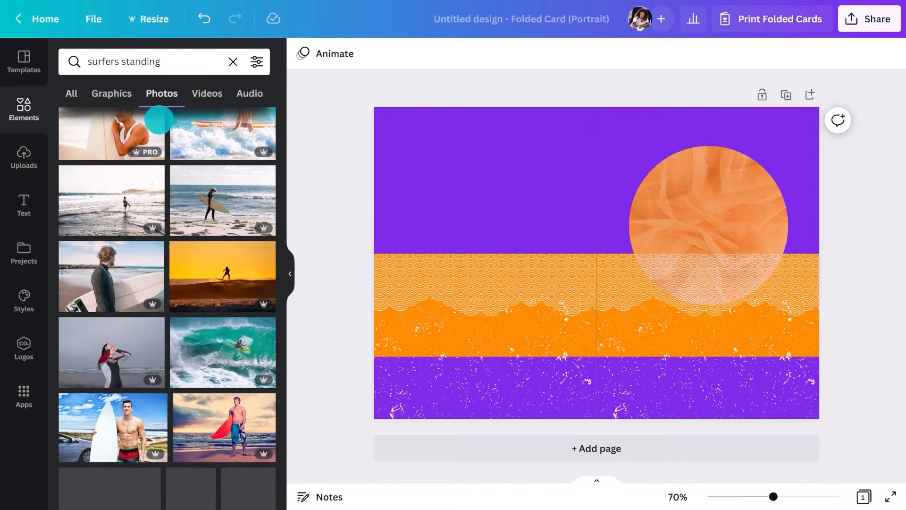
scroll(159, 120, down, 4)
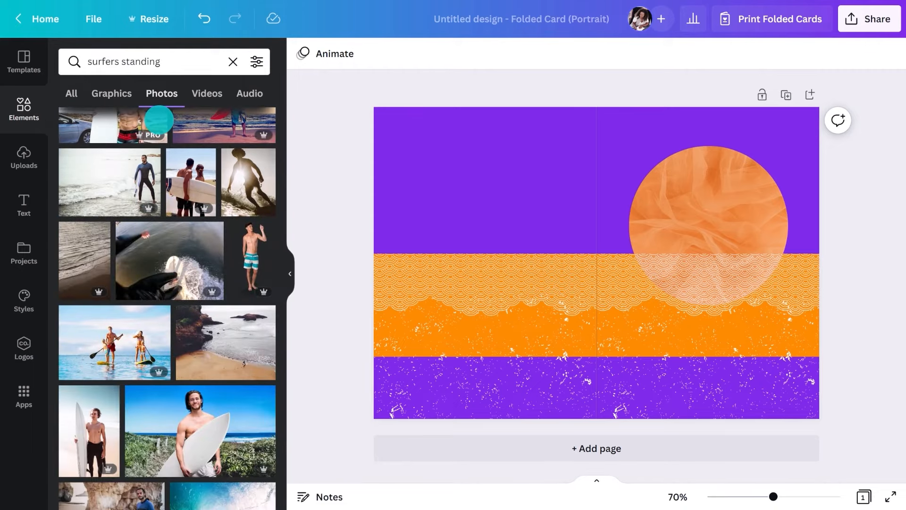
Filter the surfer photos to Pro content and add the photo of a man and woman with surfboards seen from behind
click(250, 64)
scroll(234, 191, down, 2)
click(179, 349)
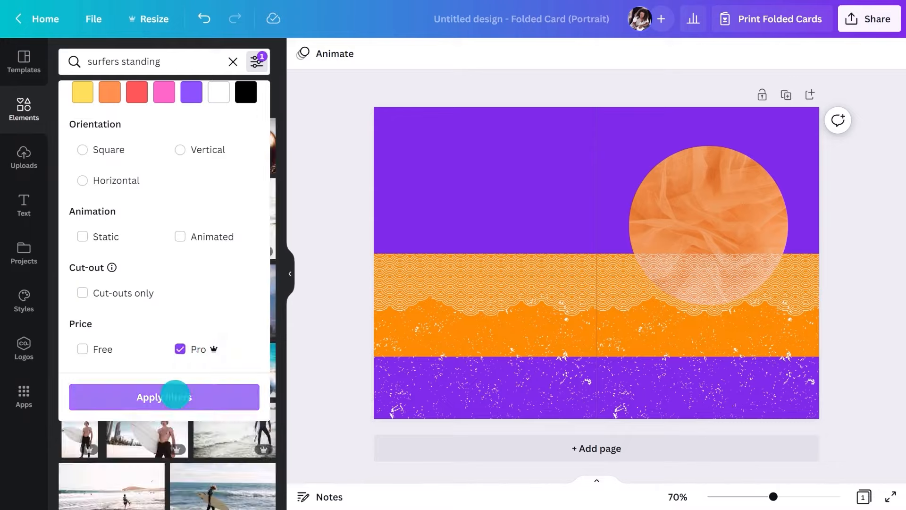
click(175, 394)
scroll(175, 395, down, 3)
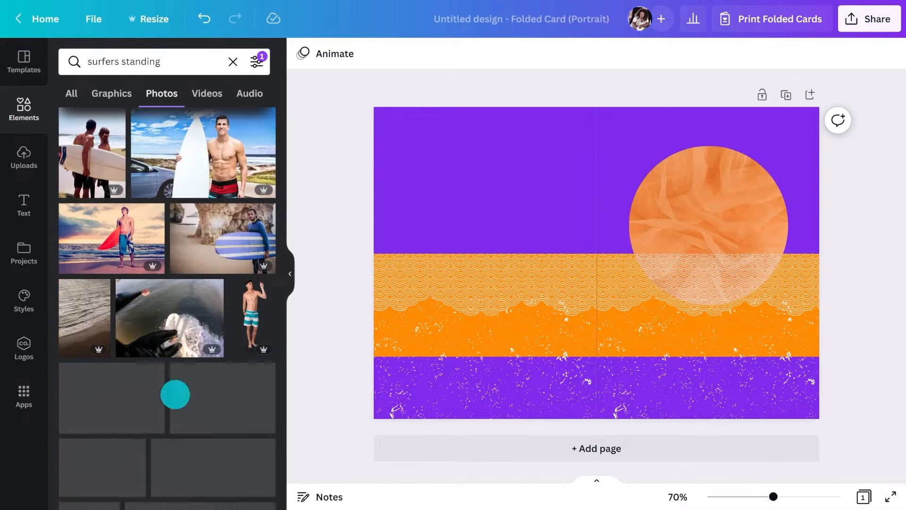
scroll(175, 395, down, 5)
scroll(172, 392, down, 2)
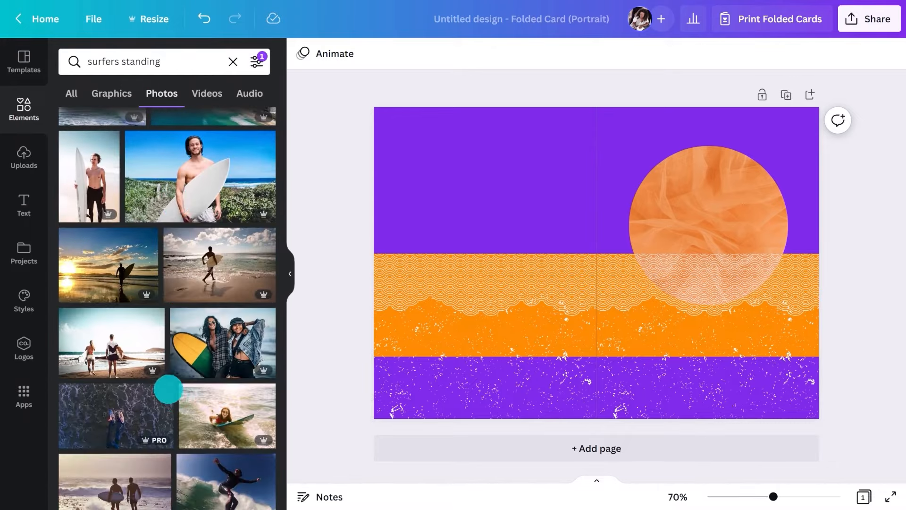
click(106, 340)
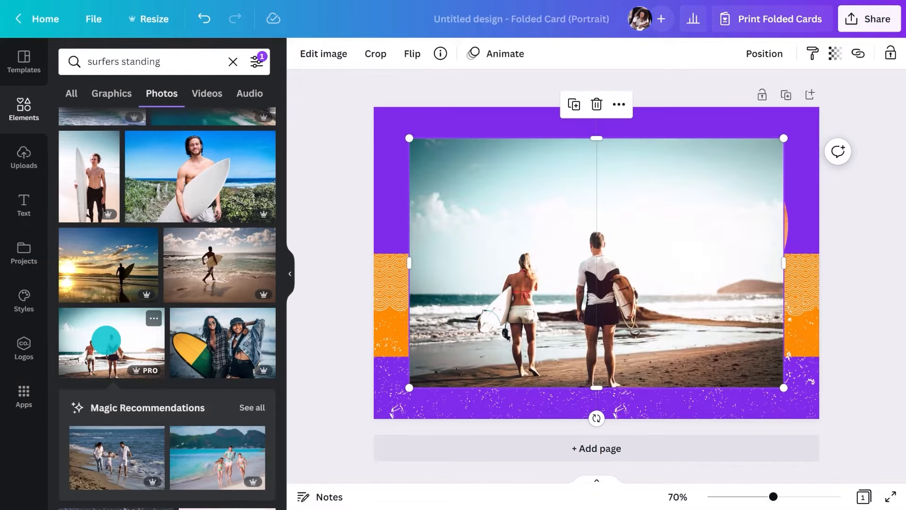
Remove the background from the surfers photo and apply the cut-out
click(286, 278)
click(85, 53)
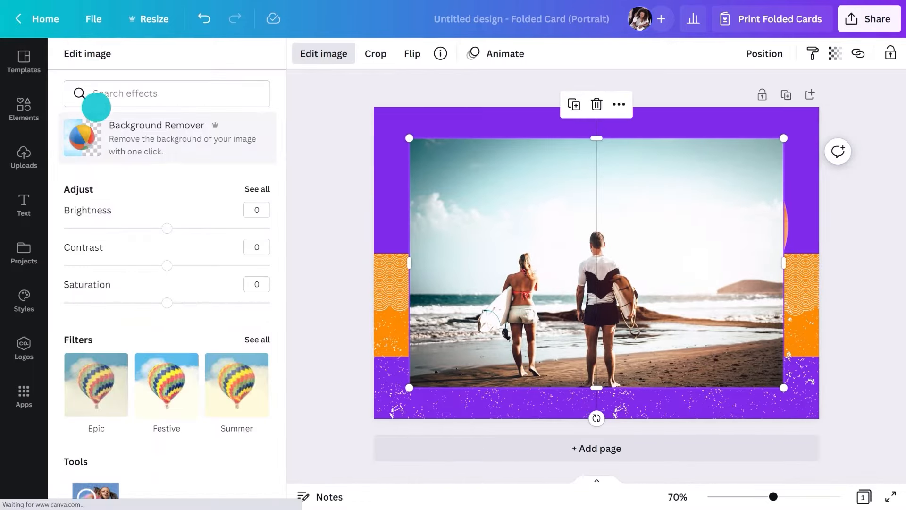
click(104, 147)
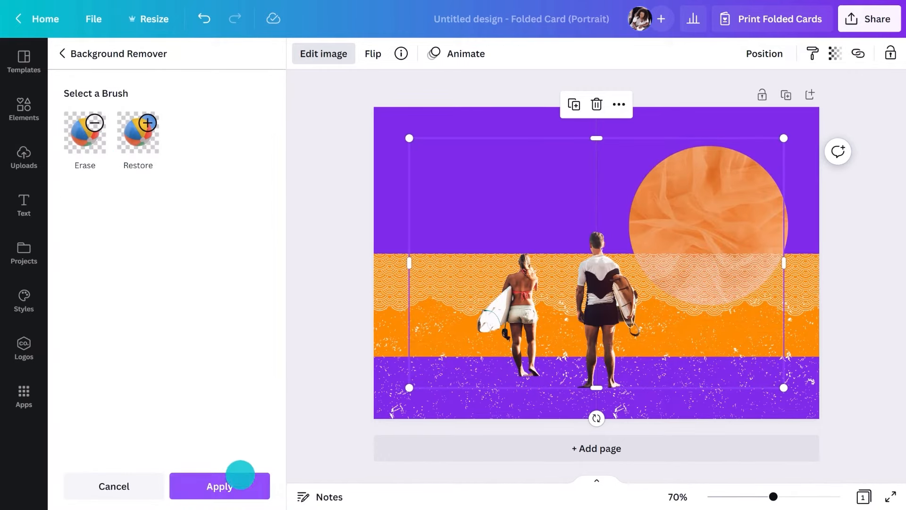
click(238, 477)
click(304, 301)
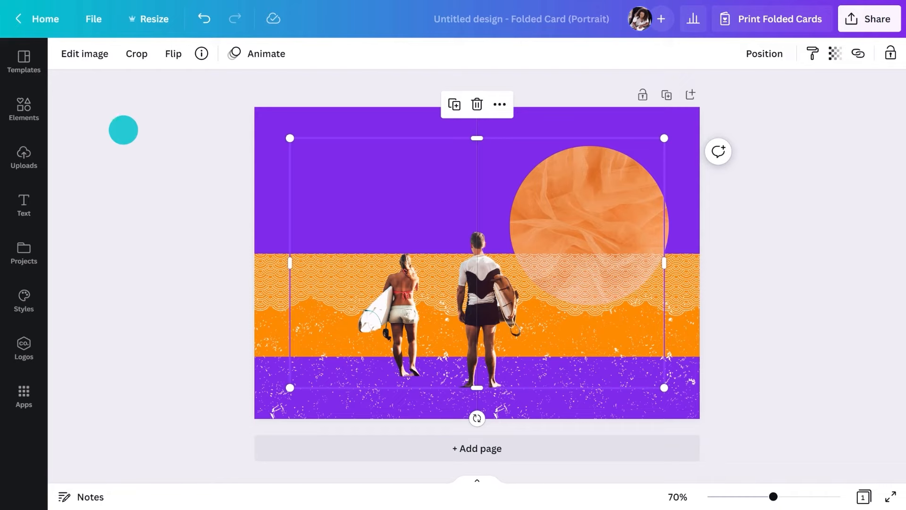
Apply the Pop duotone effect with reduced intensity to the surfers cut-out
click(98, 64)
scroll(142, 293, down, 10)
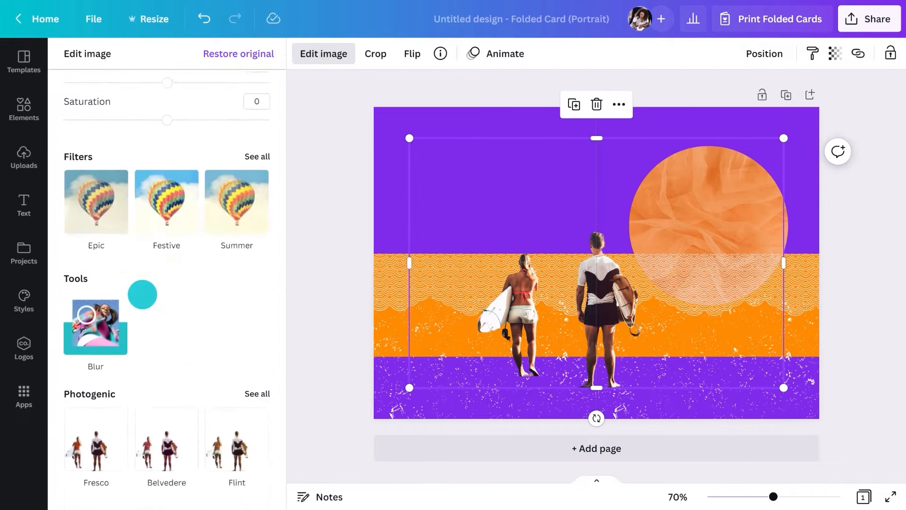
scroll(142, 293, down, 5)
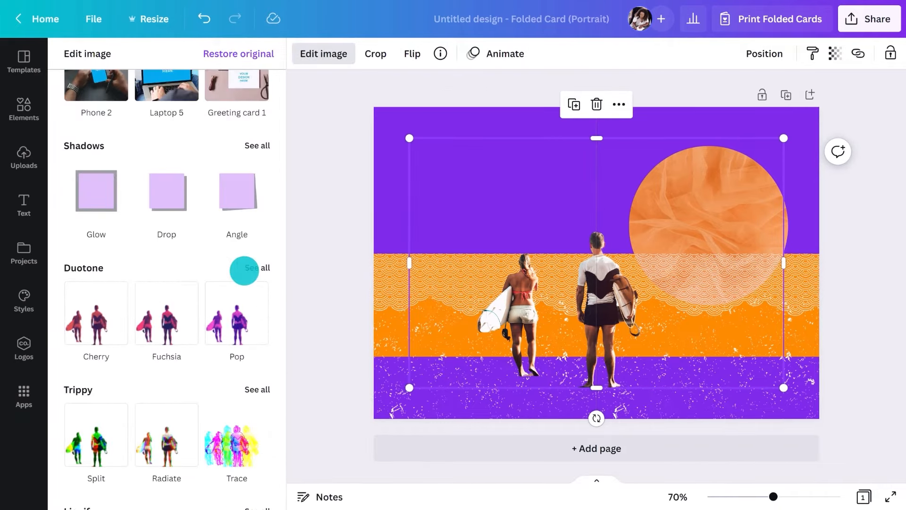
click(244, 270)
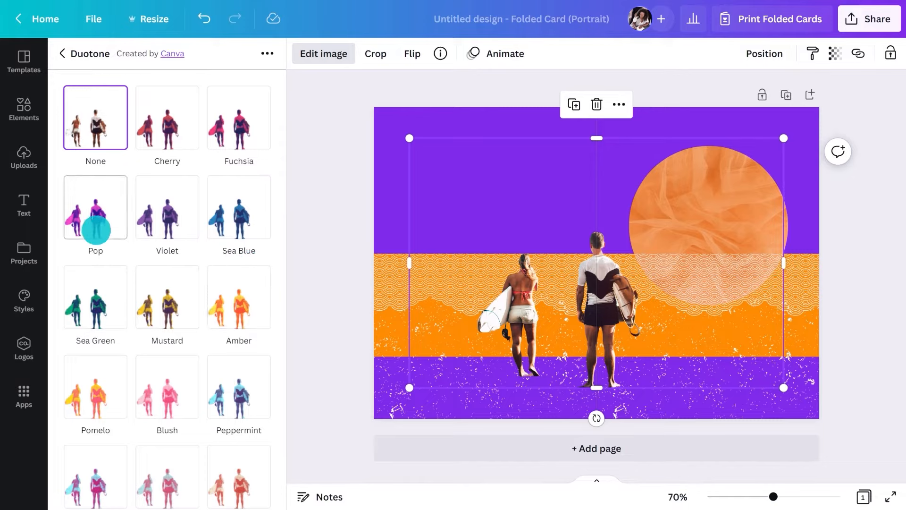
click(94, 229)
click(97, 231)
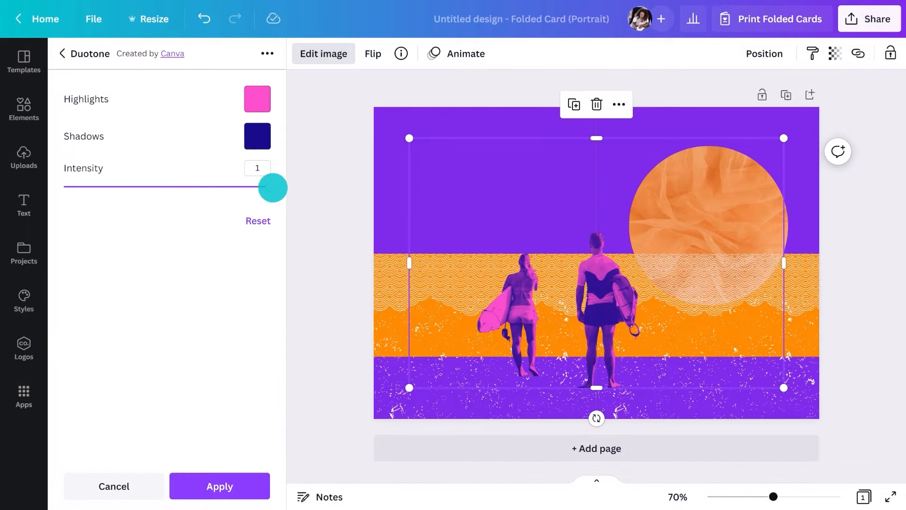
drag(260, 188, 219, 188)
click(218, 484)
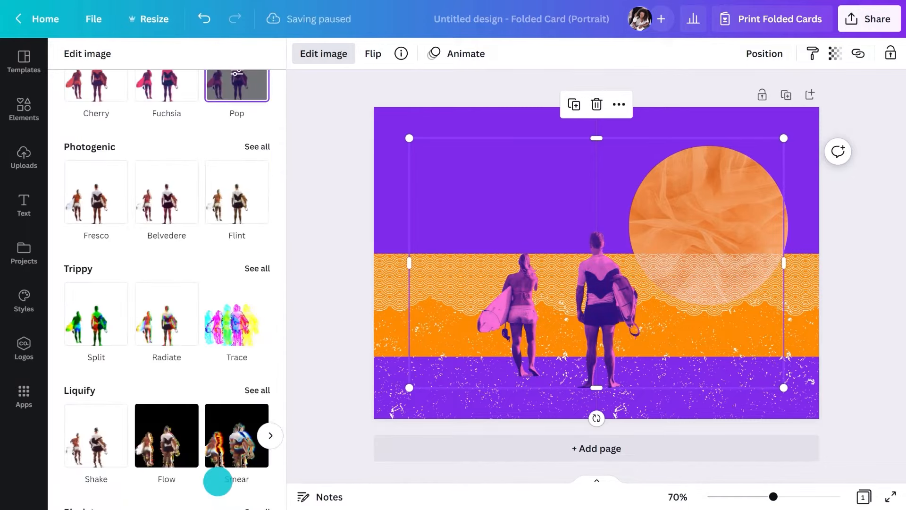
click(322, 317)
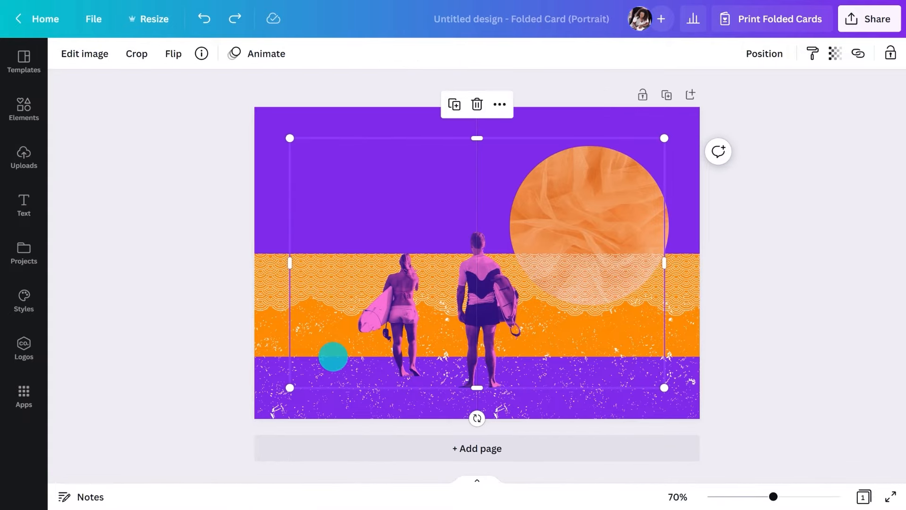
Duplicate the surfers cut-out, move the copy onto the front cover in front of the sun and crop it to the man
key(ctrl+d)
drag(485, 270, 609, 244)
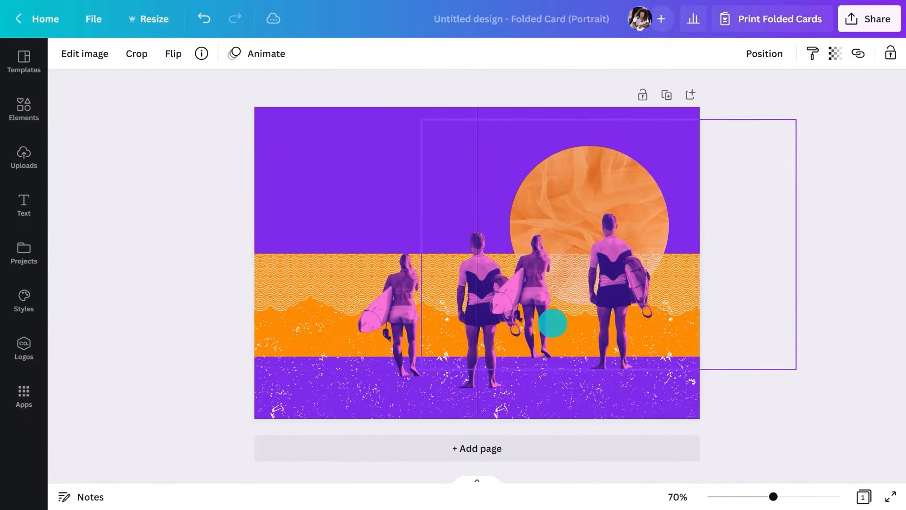
drag(425, 247, 575, 255)
drag(796, 244, 647, 270)
Move the original surfers cut-out onto the front cover, crop it to the woman and place her beside the man
click(472, 334)
drag(472, 334, 629, 317)
mouse_move(820, 122)
mouse_down()
mouse_move(858, 103)
mouse_move(834, 132)
mouse_up()
drag(558, 301, 557, 295)
drag(823, 242, 580, 270)
drag(442, 239, 489, 239)
click(194, 304)
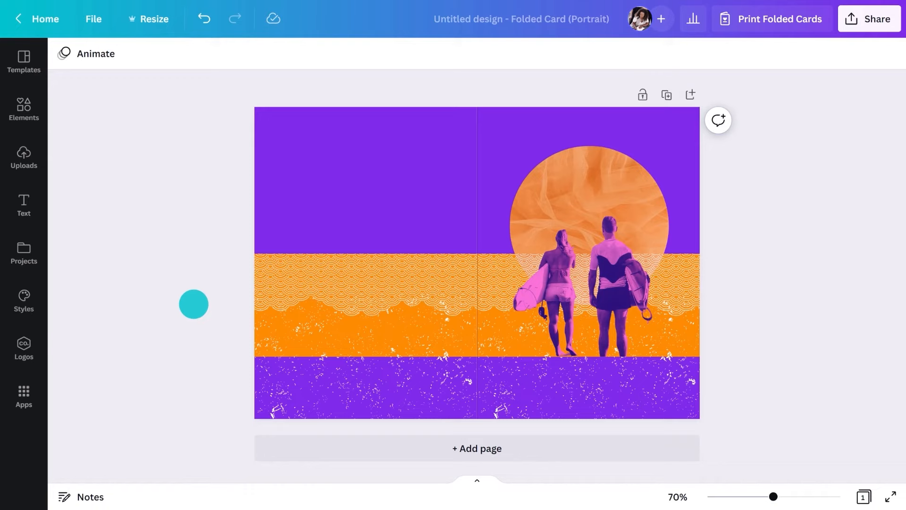
Add the text "COMING THIS SUMMER" above the sun on the front cover
key(t)
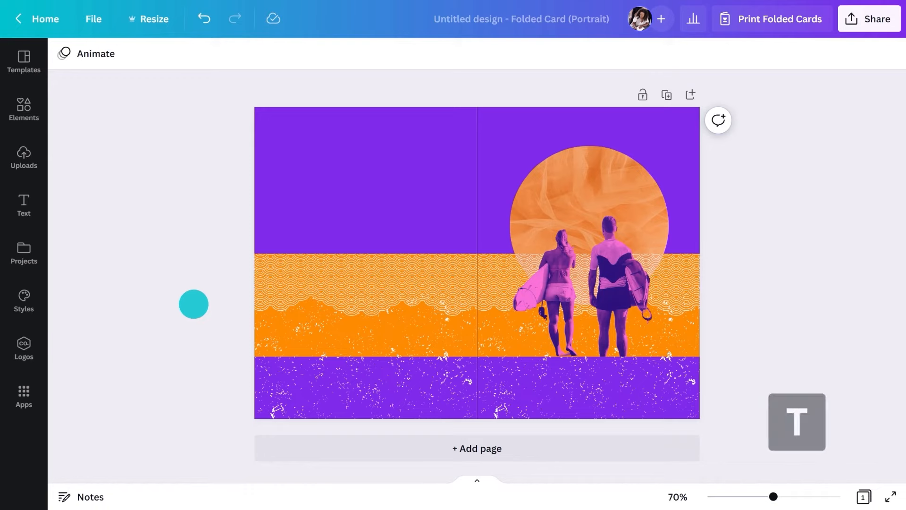
drag(533, 272, 641, 138)
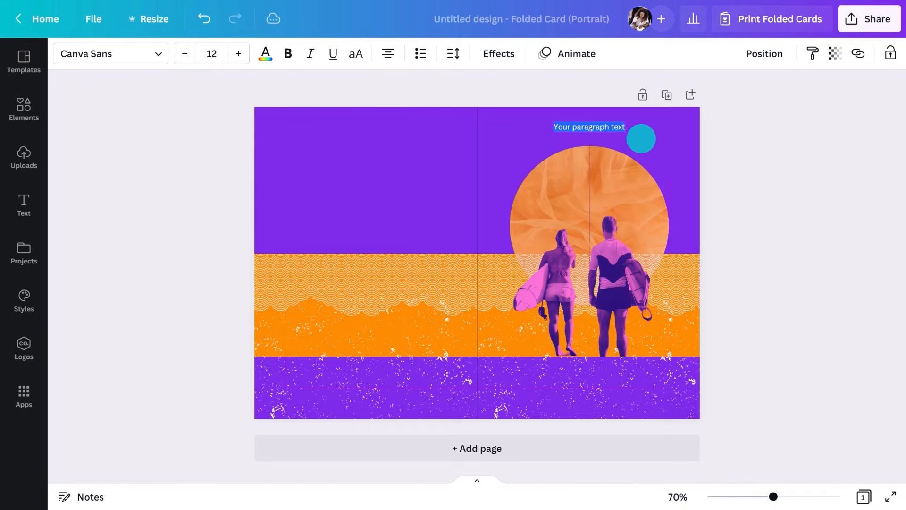
text(coming this summe)
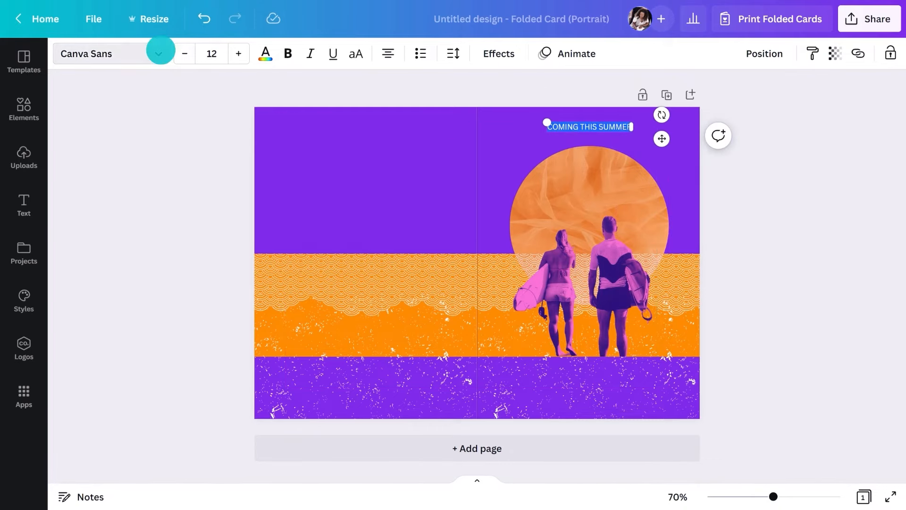
Format the "COMING THIS SUMMER" text in Paalalabas Condensed at size 29.8 and colour it white
click(160, 50)
text(condensed)
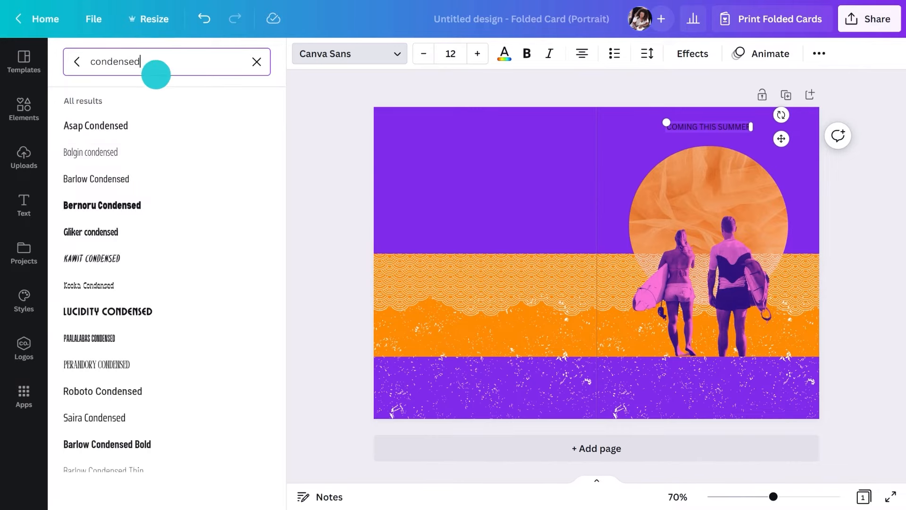
click(105, 326)
click(285, 254)
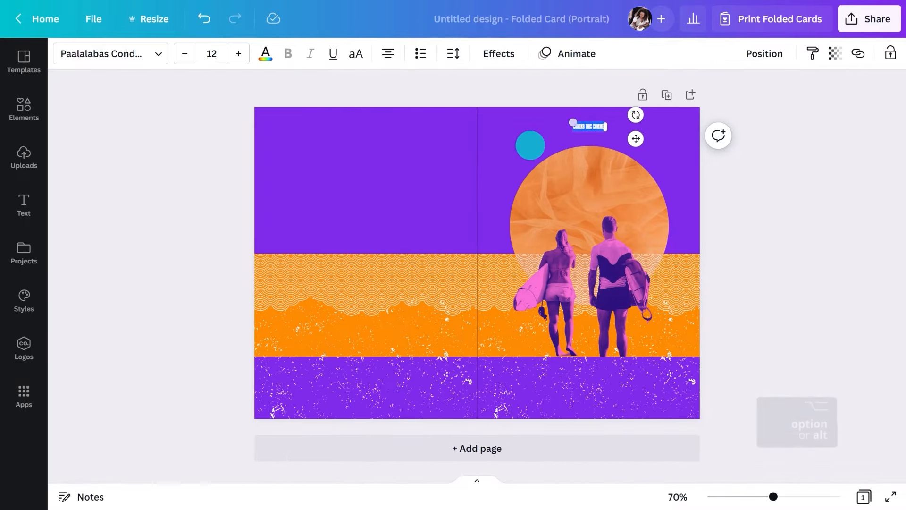
drag(572, 120, 550, 120)
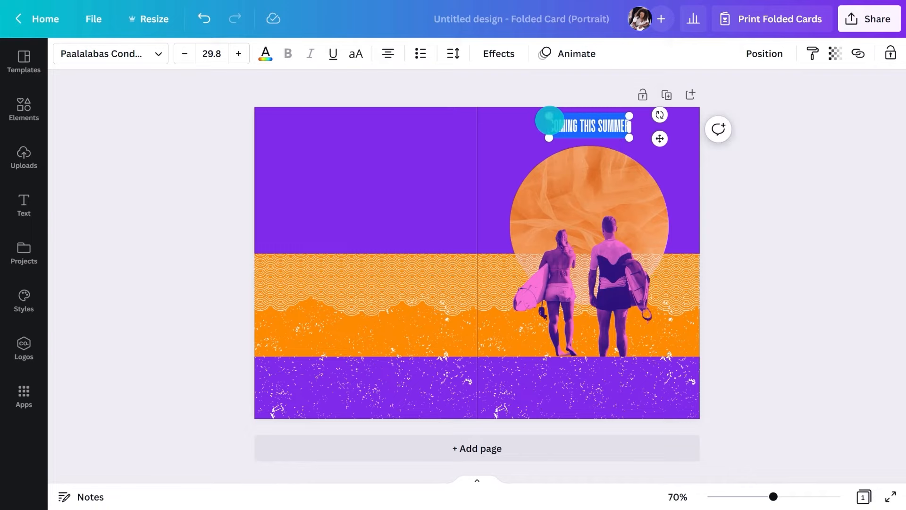
click(266, 54)
key(Escape)
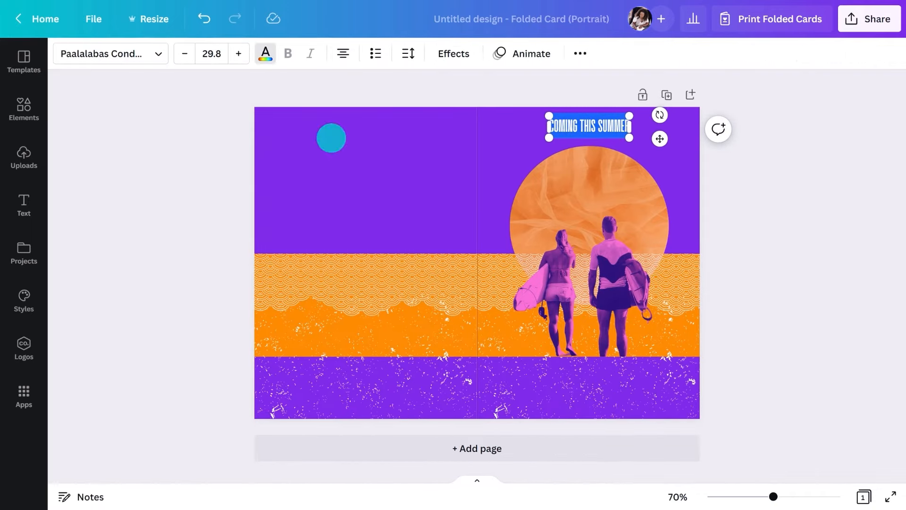
Add the title text "SWELL" in Paalalabas Condensed at size 160 over the lower part of the front cover
key(t)
mouse_move(522, 271)
mouse_down()
mouse_move(635, 362)
mouse_move(503, 323)
mouse_up()
key(alt)
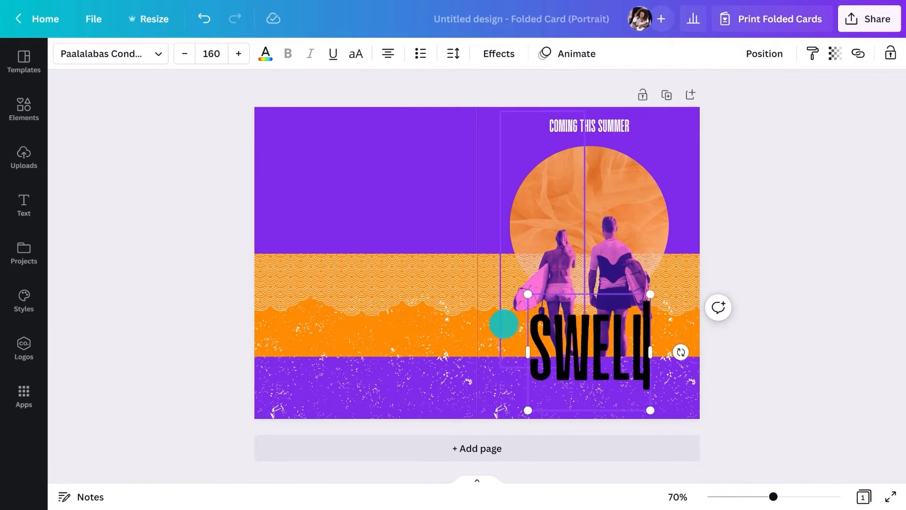
Change the "SWELL" title's font to Gulfs Display and reduce its size to 85.6
click(157, 52)
click(253, 63)
text(display)
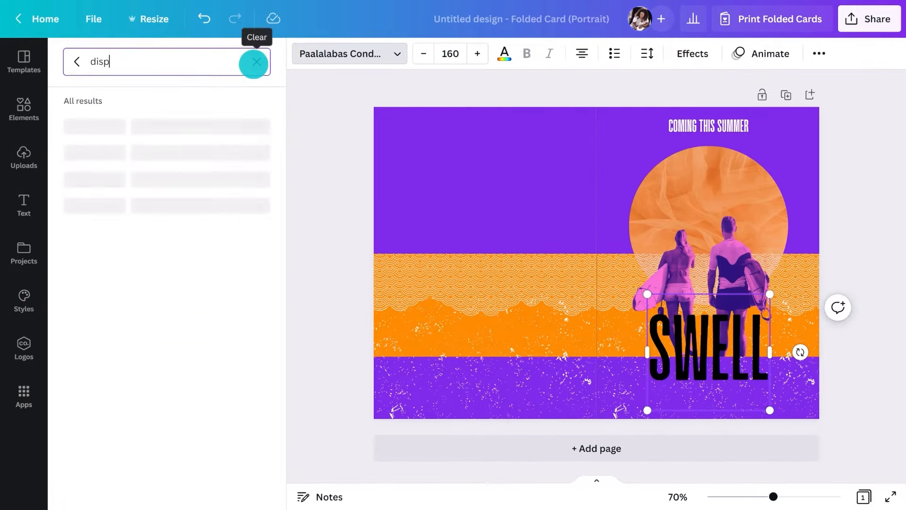
click(165, 132)
click(297, 130)
drag(184, 53, 185, 52)
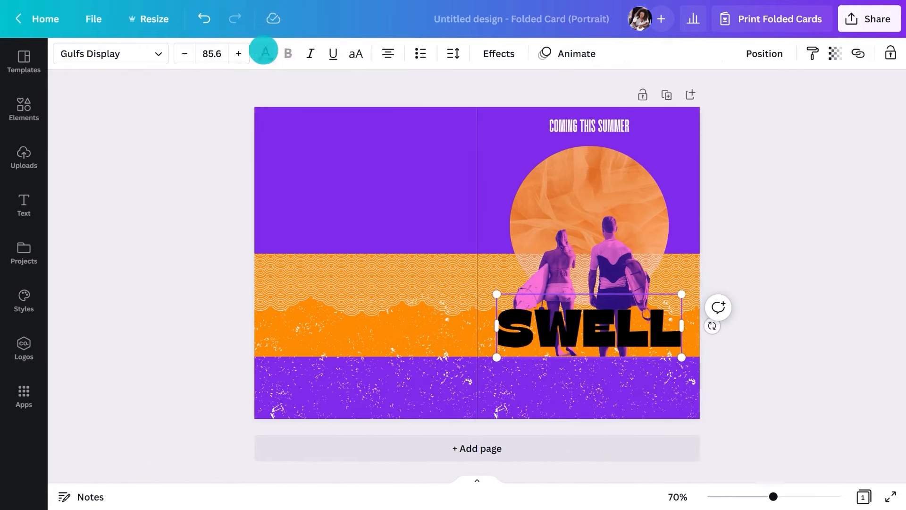
Colour the "SWELL" title white and move it down across the boundary of the orange and purple bands
click(266, 53)
click(261, 121)
drag(597, 359, 598, 381)
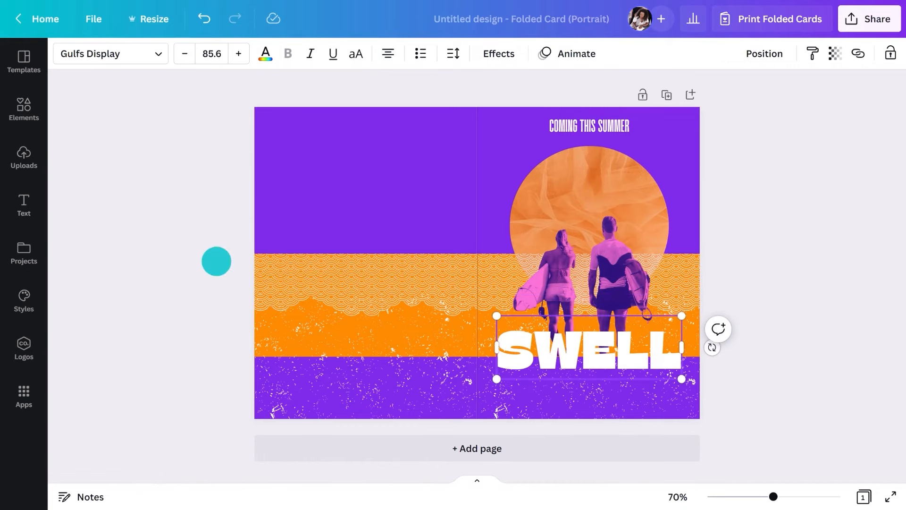
Copy the heading below "SWELL" as "A BIRTHDAY TO REMEMBER" at size 34.2 with letter spacing 86
drag(587, 125, 644, 397)
text(REMEMBER)
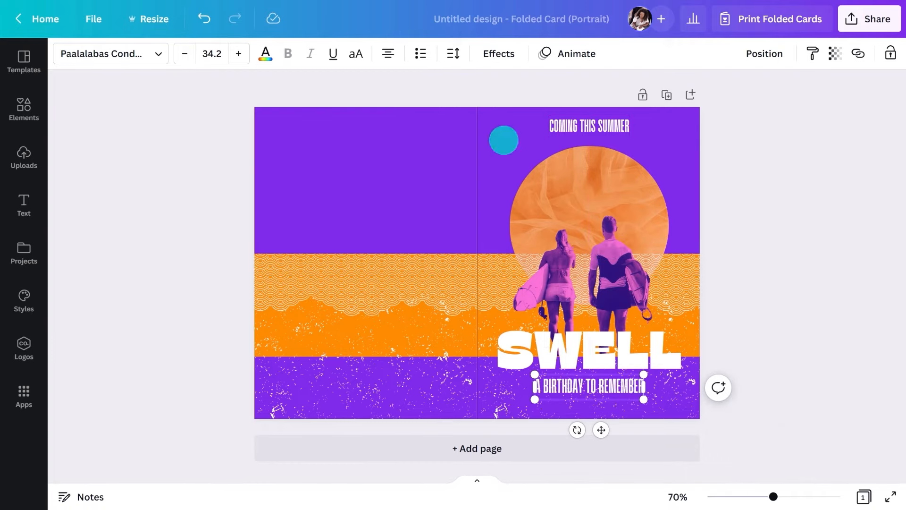
click(453, 53)
drag(496, 112, 509, 109)
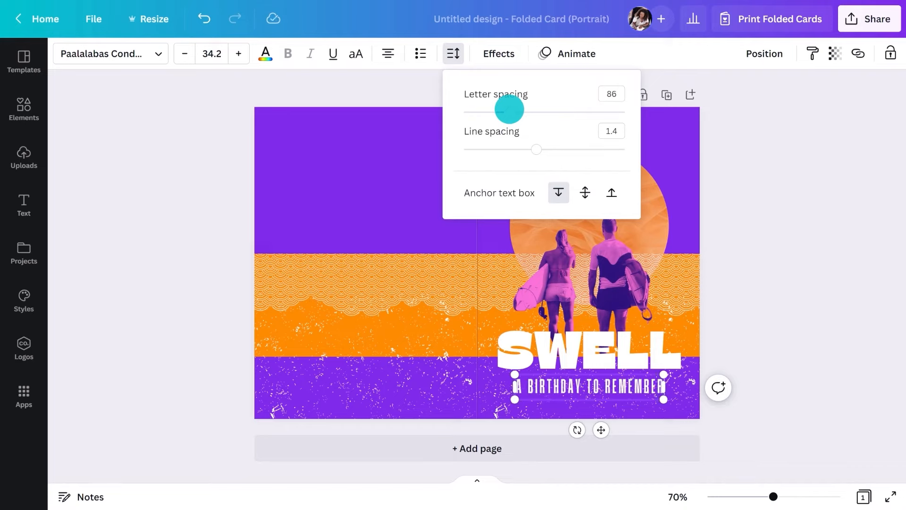
key(Escape)
click(205, 210)
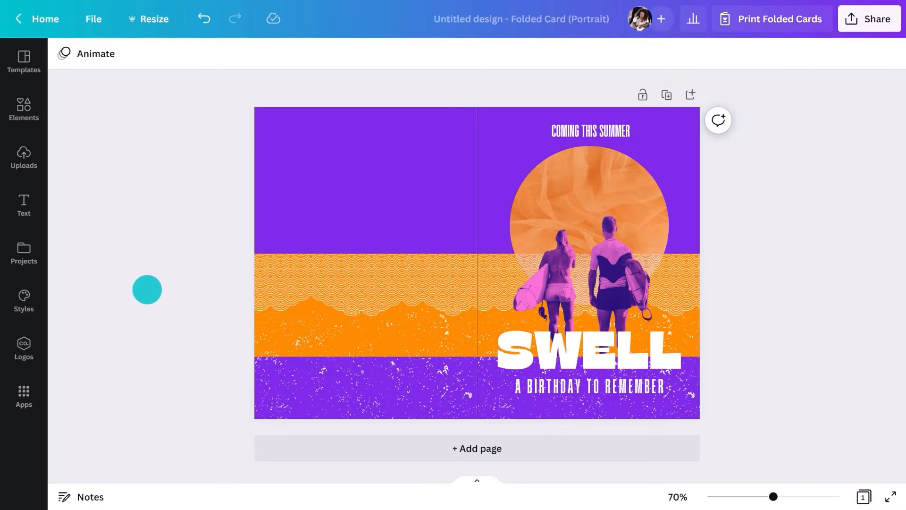
Add the white texts "INNOCENT" and "BESPOKE CARDS" side by side on the back cover's lower purple band, in Paalalabas Condensed
key(t)
drag(490, 294, 355, 418)
drag(337, 387, 385, 386)
click(266, 54)
click(308, 243)
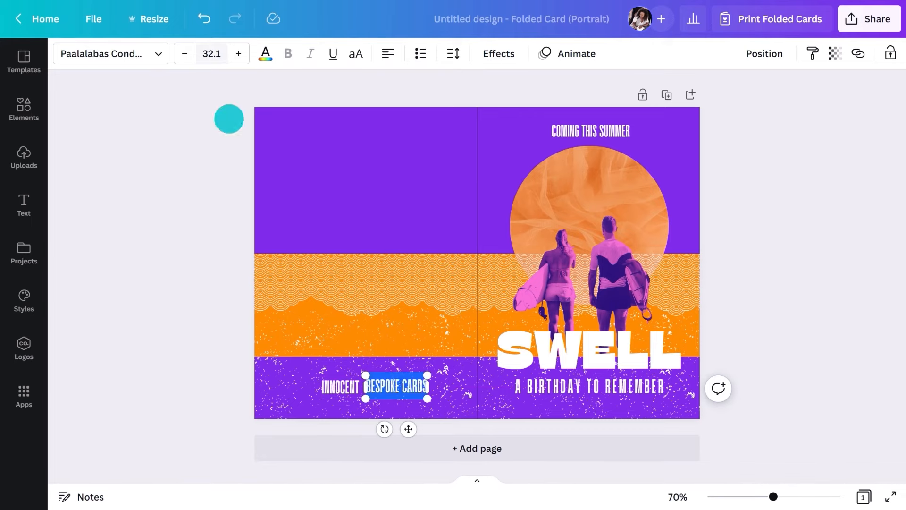
Set the "BESPOKE CARDS" text size on the back cover to 23.1
triple_click(189, 51)
click(188, 51)
triple_click(188, 52)
double_click(189, 52)
click(401, 424)
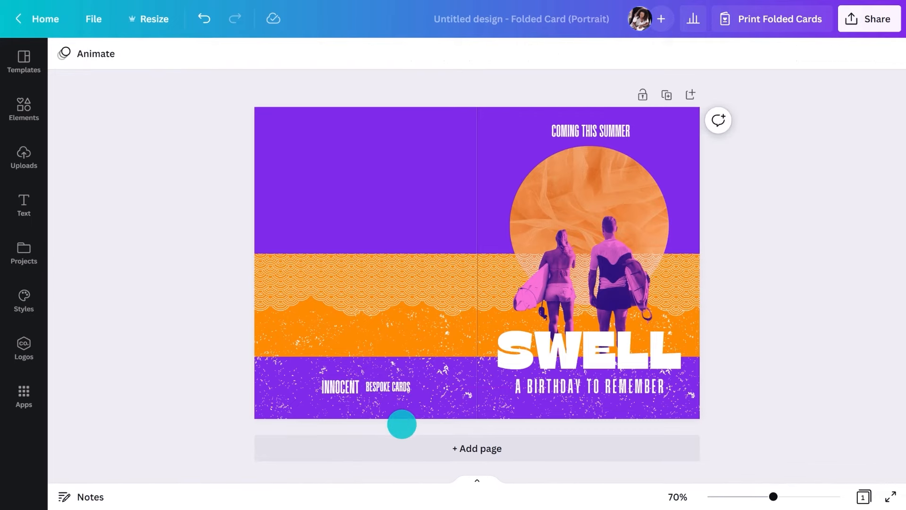
Search the graphics for "surfboard" and add a solid horizontal surfboard silhouette to the card
click(34, 107)
text(rfboard)
key(Return)
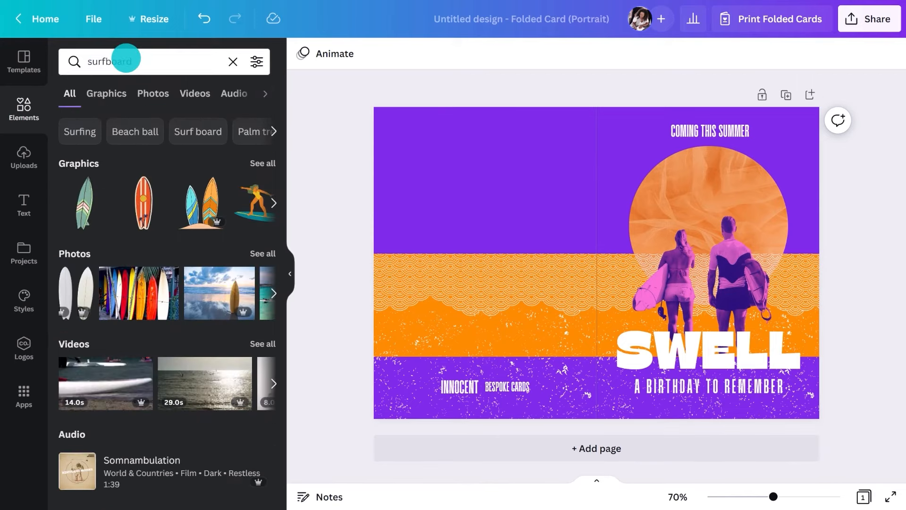
click(111, 93)
scroll(116, 248, down, 5)
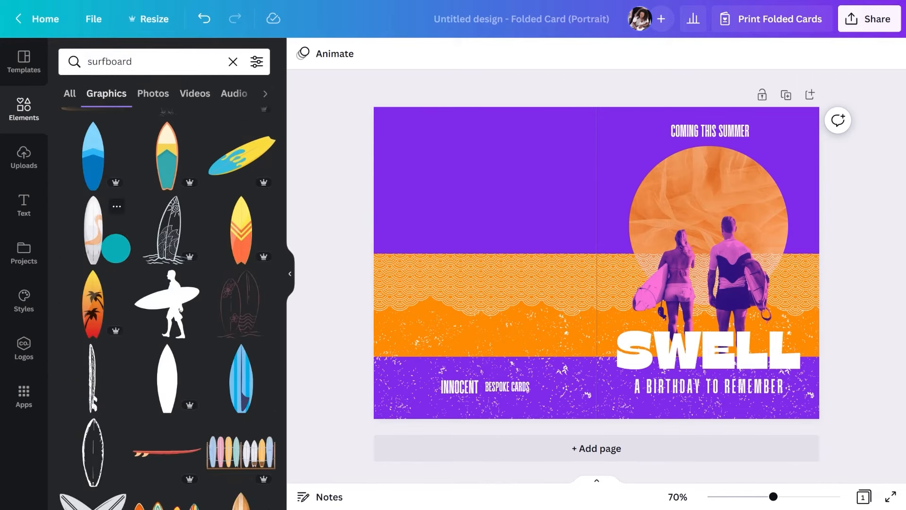
scroll(114, 249, down, 10)
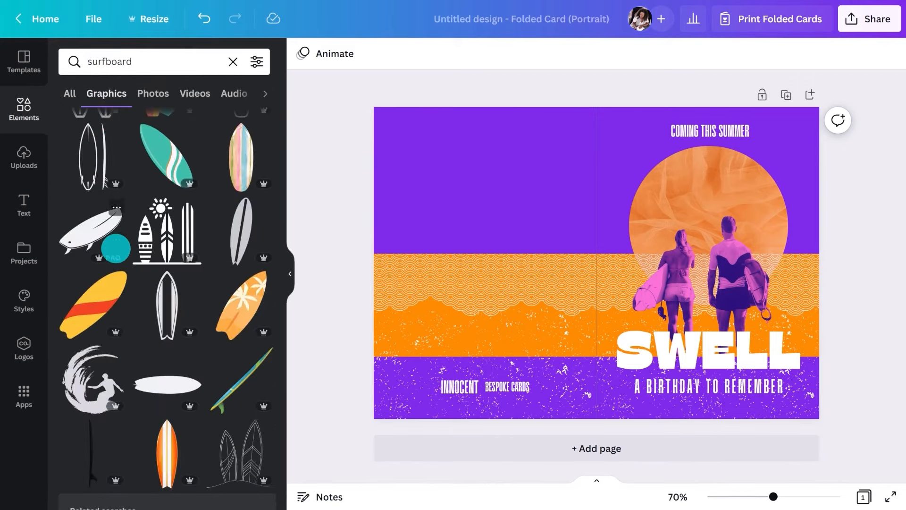
click(148, 379)
click(289, 273)
Colour the surfboard silhouette white, shrink it and place it on the "BESPOKE CARDS" text beside "INNOCENT"
click(67, 54)
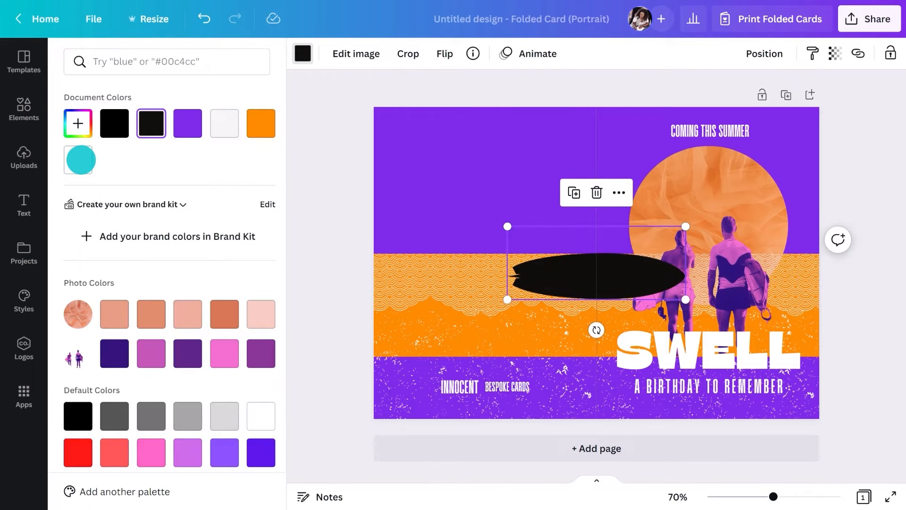
click(78, 159)
drag(447, 269, 414, 378)
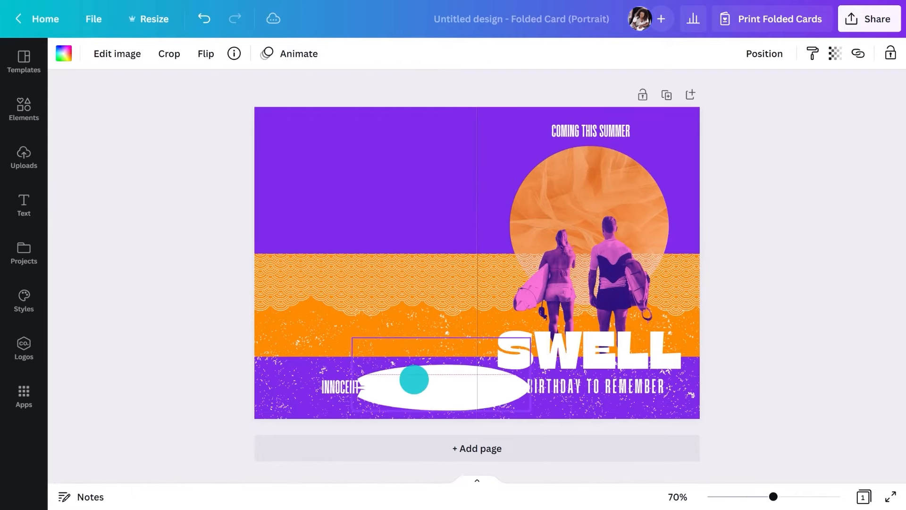
drag(533, 335, 390, 388)
Colour the "BESPOKE CARDS" text purple and fit the white surfboard neatly around it
click(391, 389)
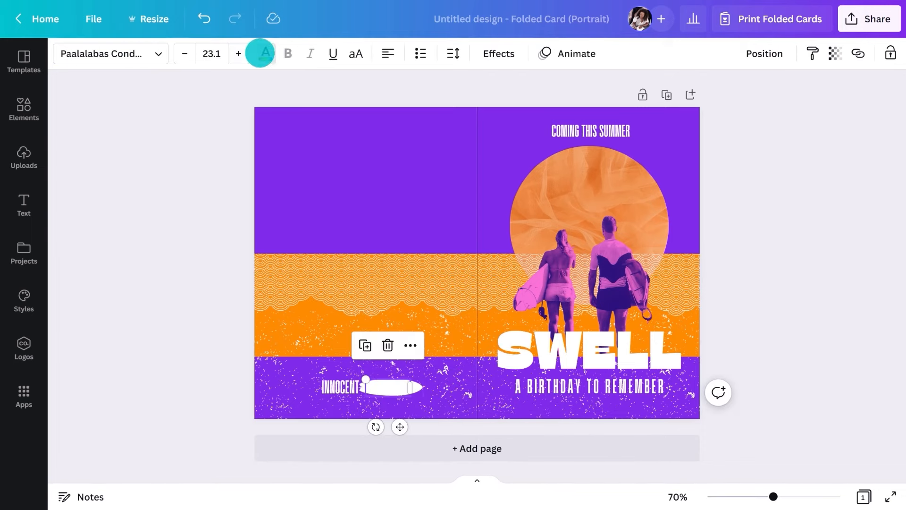
click(260, 53)
click(151, 118)
click(309, 203)
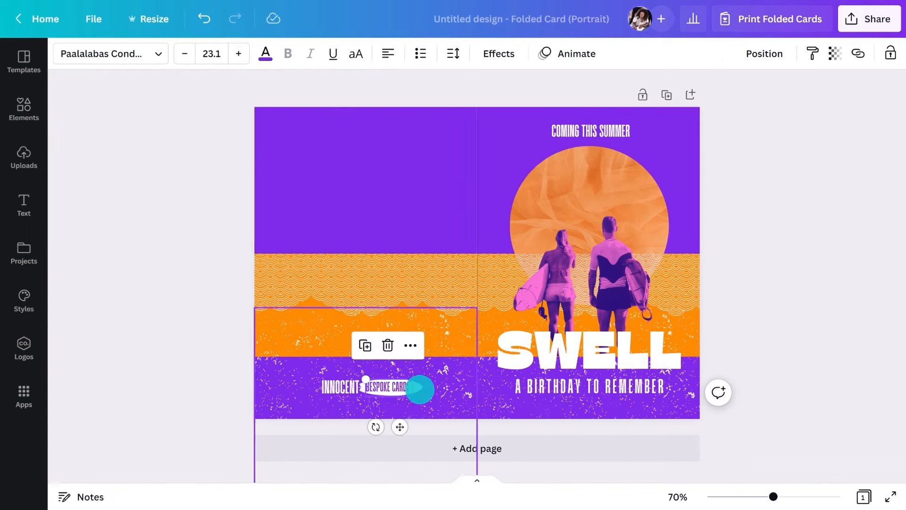
click(420, 389)
drag(419, 368, 415, 370)
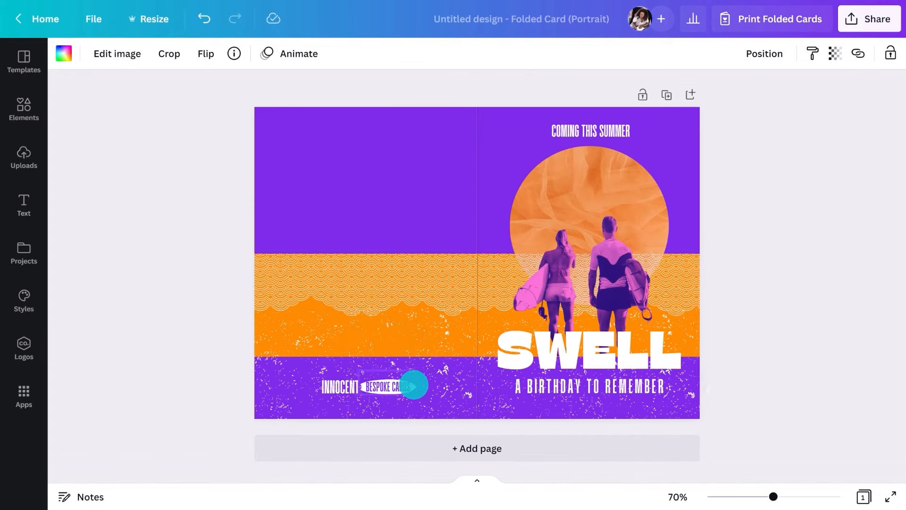
click(151, 294)
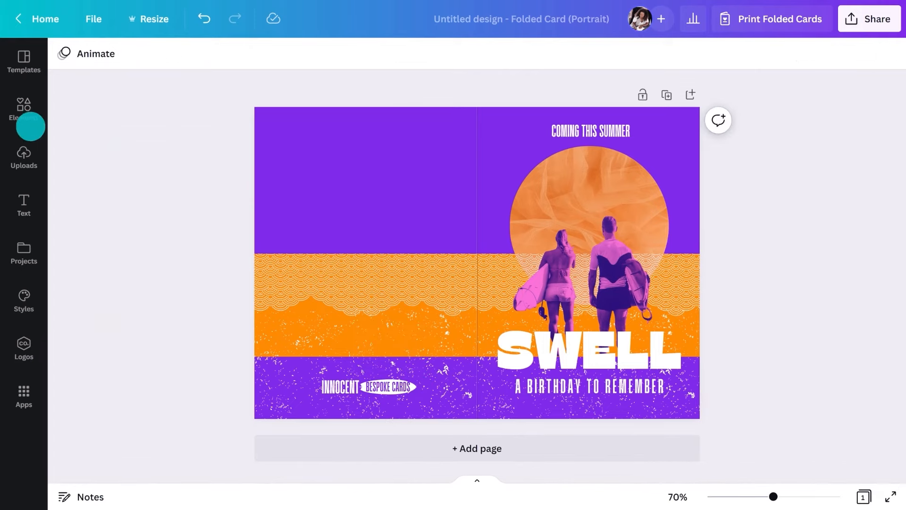
Search the graphics for "summer holiday badge" and add the round pink "EAT, SLEEP, SURF, REPEAT" badge
click(24, 114)
click(91, 63)
text(summer holiday badge)
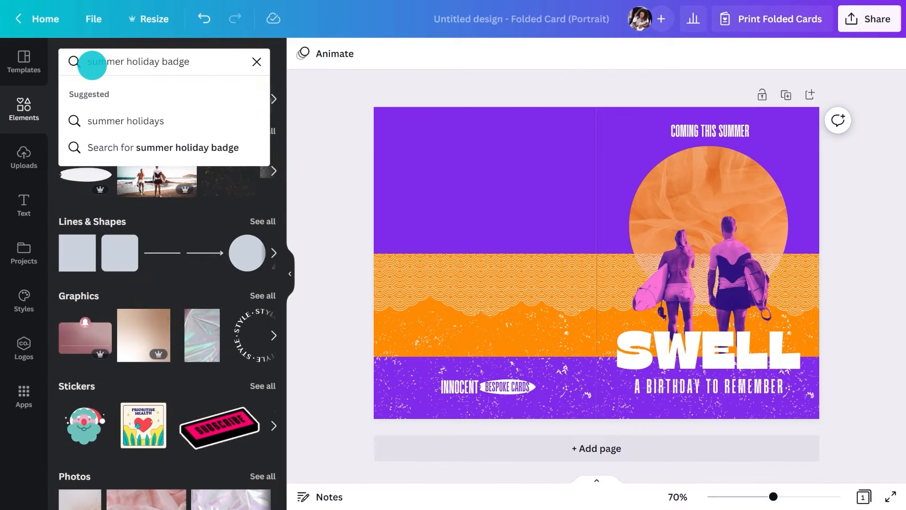
key(Return)
click(106, 93)
scroll(127, 189, down, 5)
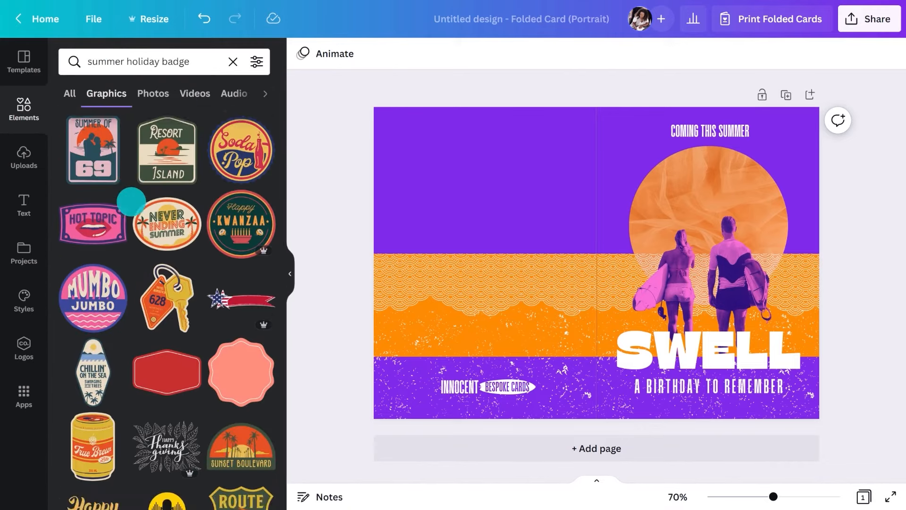
scroll(131, 201, down, 7)
click(149, 322)
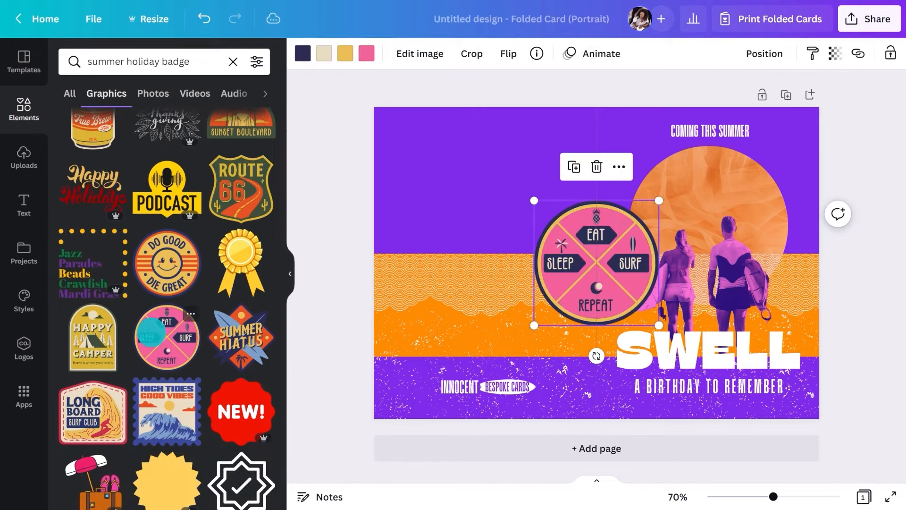
Move the round badge to the back cover's upper purple area and shrink it
click(290, 273)
drag(503, 269, 390, 192)
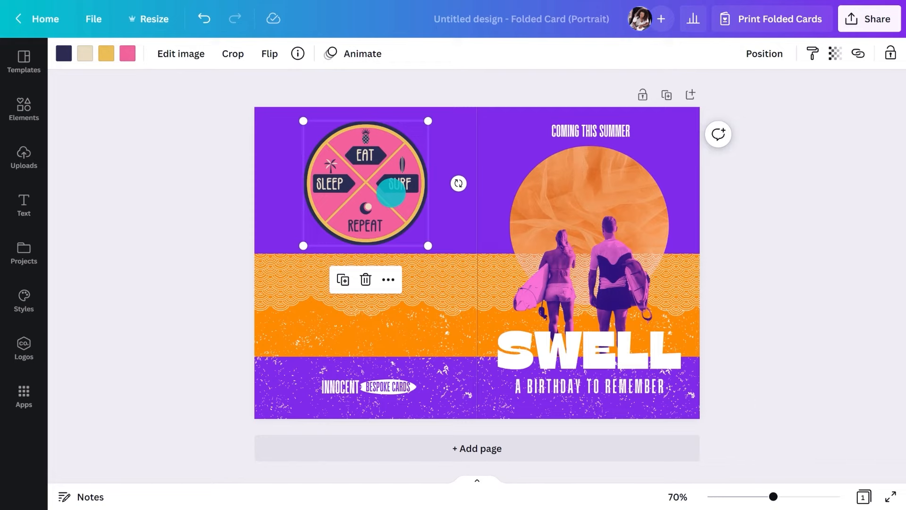
drag(427, 121, 406, 141)
drag(370, 173, 363, 173)
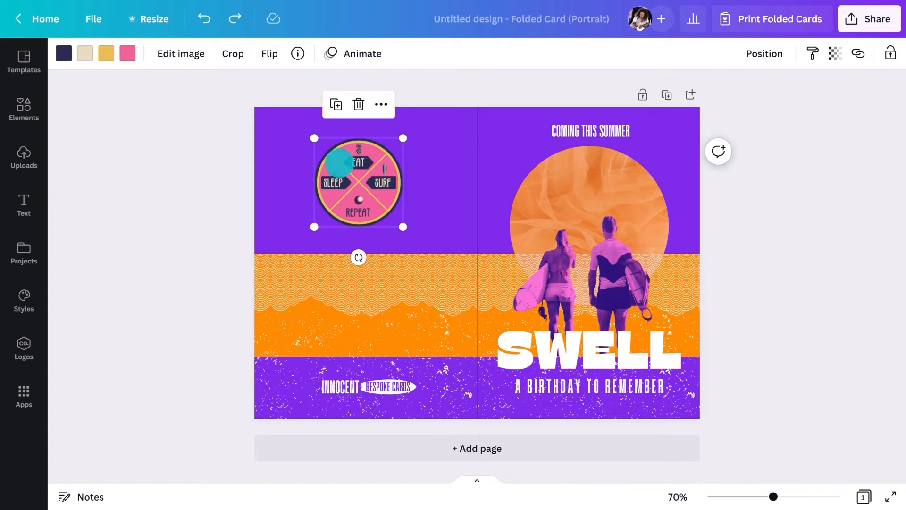
Recolour the round badge: dark navy to pink, beige to purple, yellow to white and the pink fill to orange
click(66, 53)
click(79, 158)
click(323, 53)
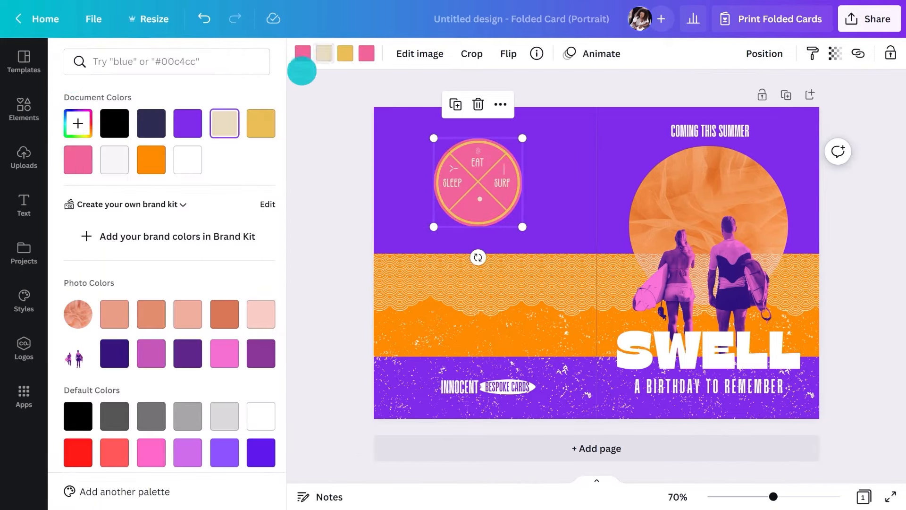
click(185, 158)
click(151, 159)
key(Escape)
click(189, 186)
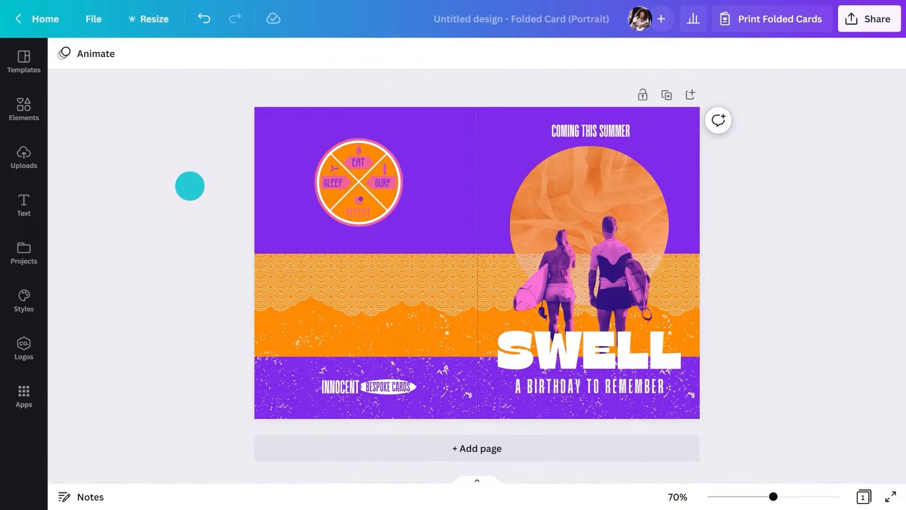
Add a second page and set its background to the pale peach colour #FFE4C9
click(355, 436)
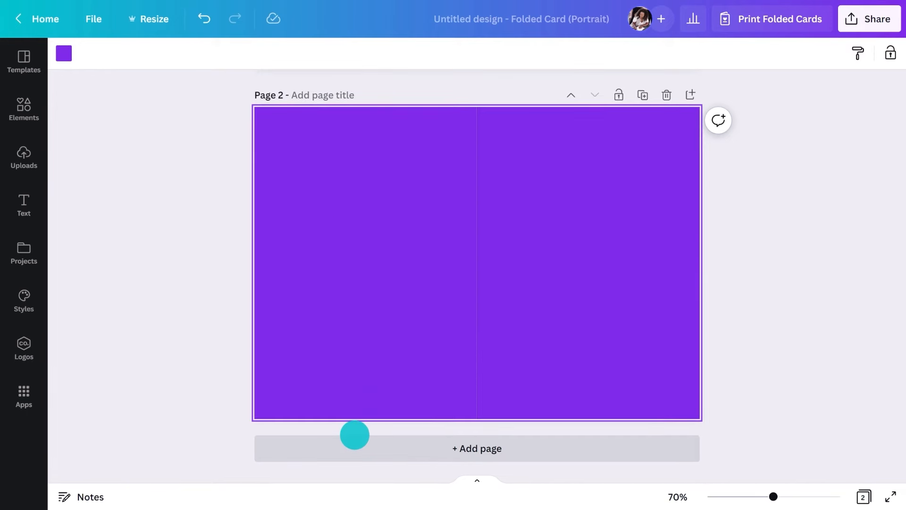
click(65, 55)
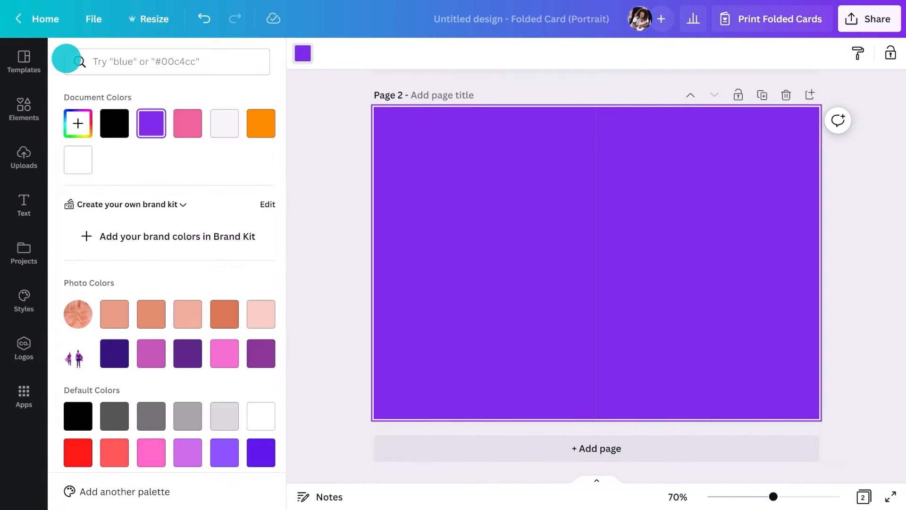
click(75, 123)
click(96, 236)
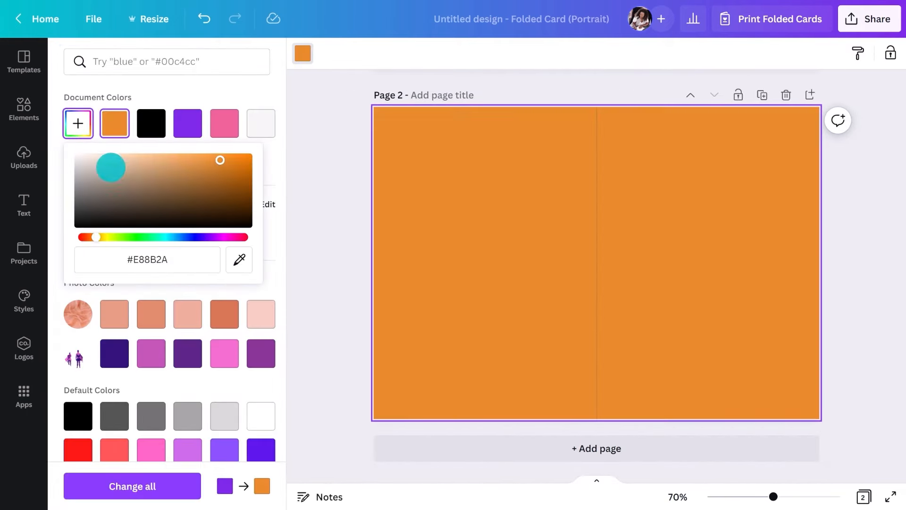
click(113, 159)
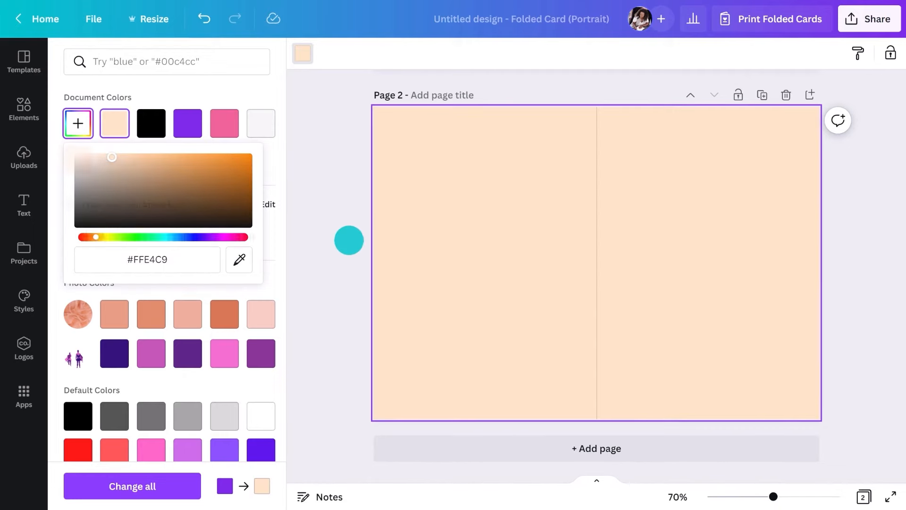
click(347, 239)
Copy the wave pattern from the back cover's orange band onto page 2
scroll(212, 249, up, 7)
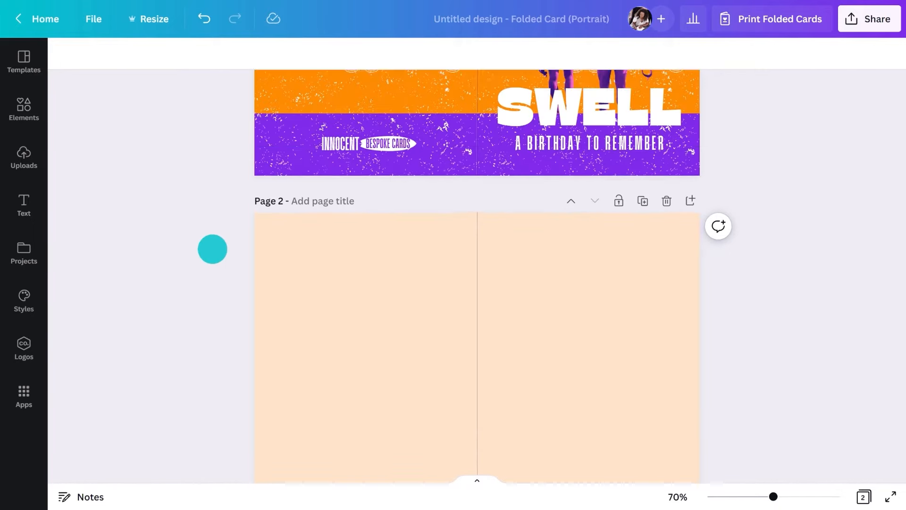
click(305, 271)
key(ctrl+c)
scroll(305, 273, down, 7)
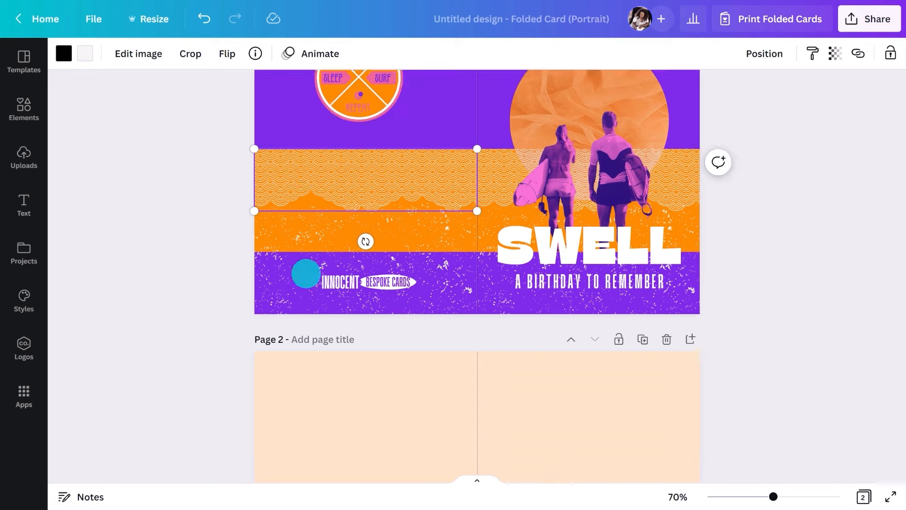
key(ctrl+v)
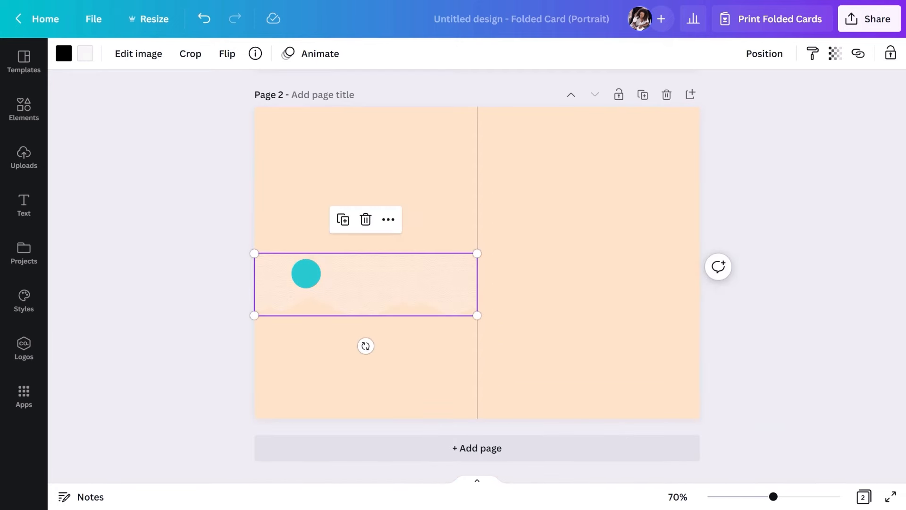
Flip the wave pattern vertically and place it with a duplicate along the lower edge of both halves of page 2
click(227, 53)
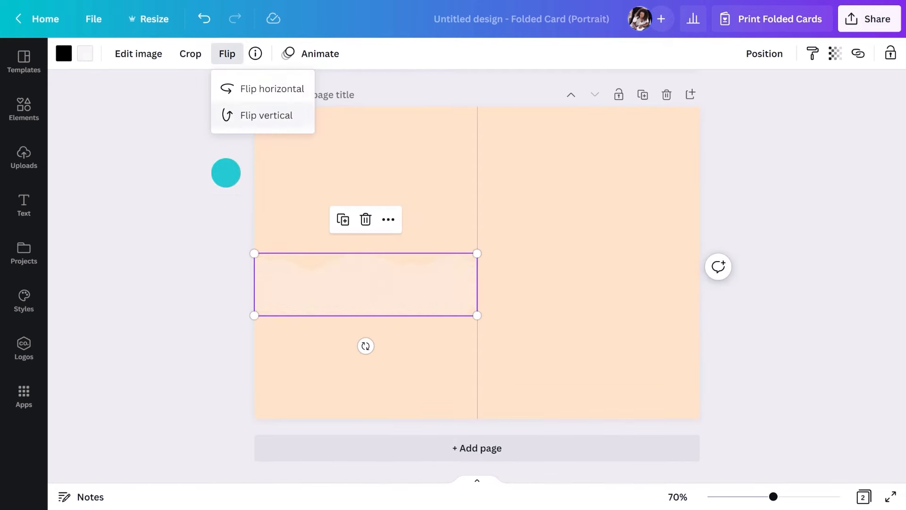
click(373, 276)
drag(374, 276, 590, 378)
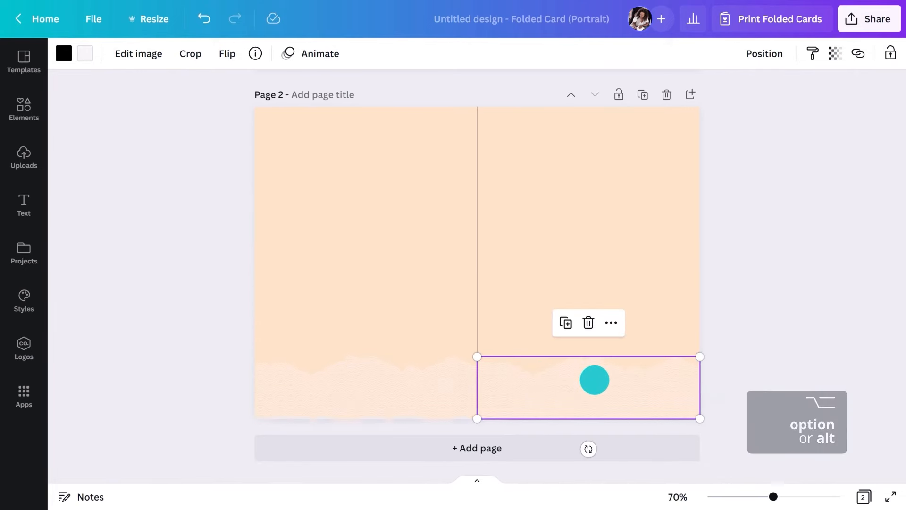
click(204, 274)
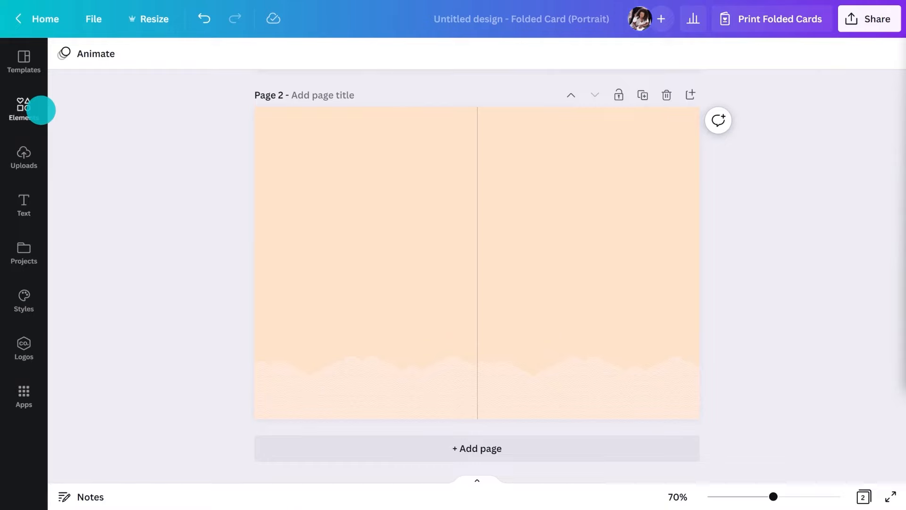
Search the graphics for "summer holiday badge" again and add the "HIGH TIDES GOOD VIBES" stamp to page 2
click(41, 110)
click(111, 65)
click(112, 114)
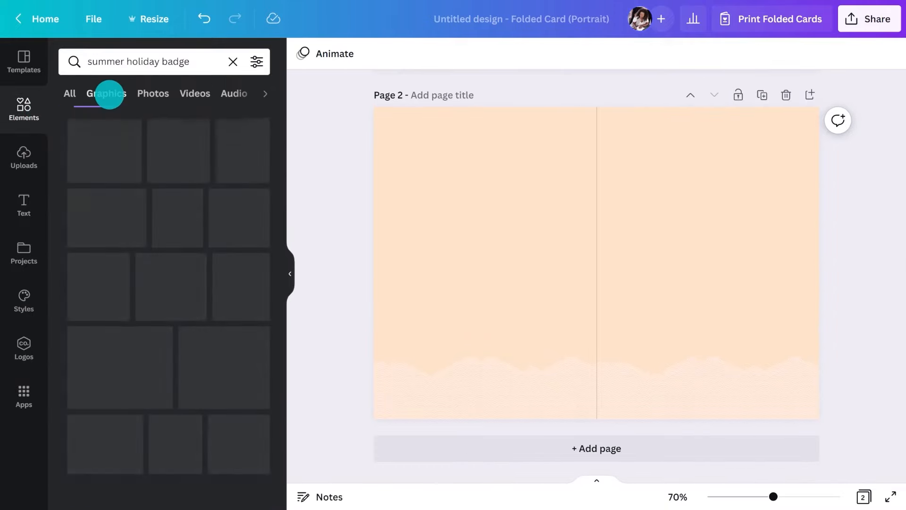
scroll(153, 206, down, 10)
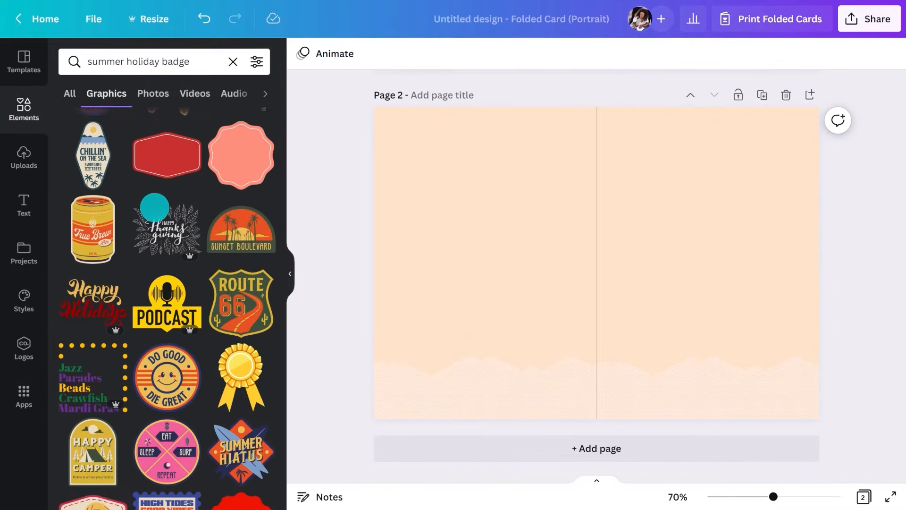
scroll(154, 206, down, 3)
click(152, 351)
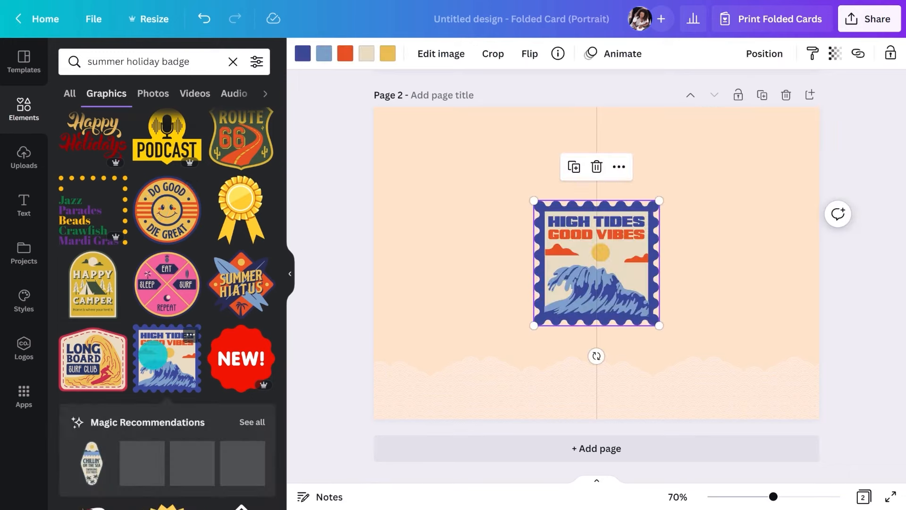
Shrink the "HIGH TIDES GOOD VIBES" stamp to about 1.6 by 1.6, tilt it clockwise and place it near page 2's left margin
drag(568, 267, 454, 267)
key(alt)
drag(542, 206, 512, 228)
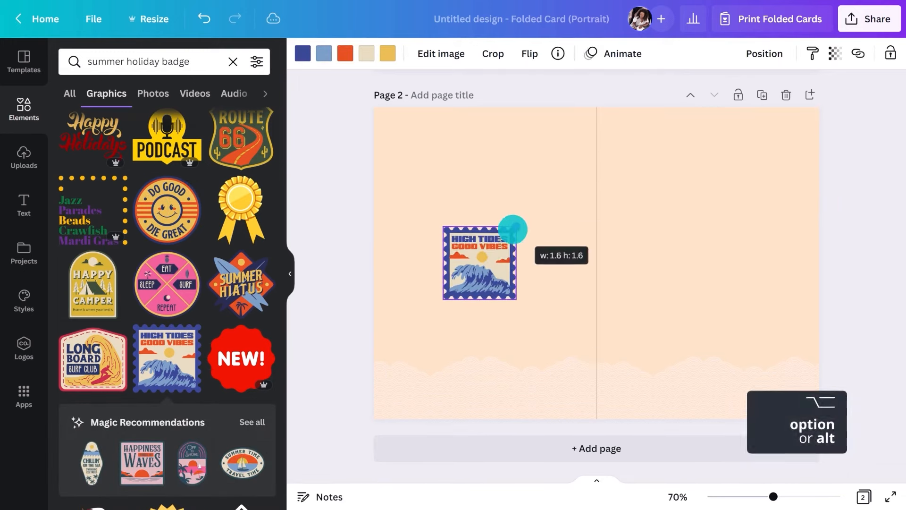
drag(479, 329, 456, 327)
drag(480, 263, 453, 267)
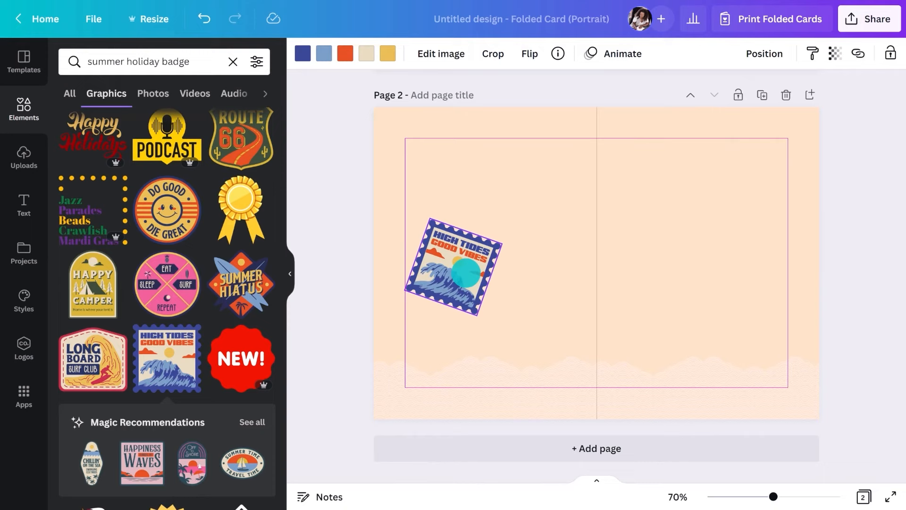
Add the recommended pink "HAPPINESS" "WAVES" badge, shrink it, tilt it counterclockwise and place it above the "HIGH TIDES GOOD VIBES" stamp
click(259, 421)
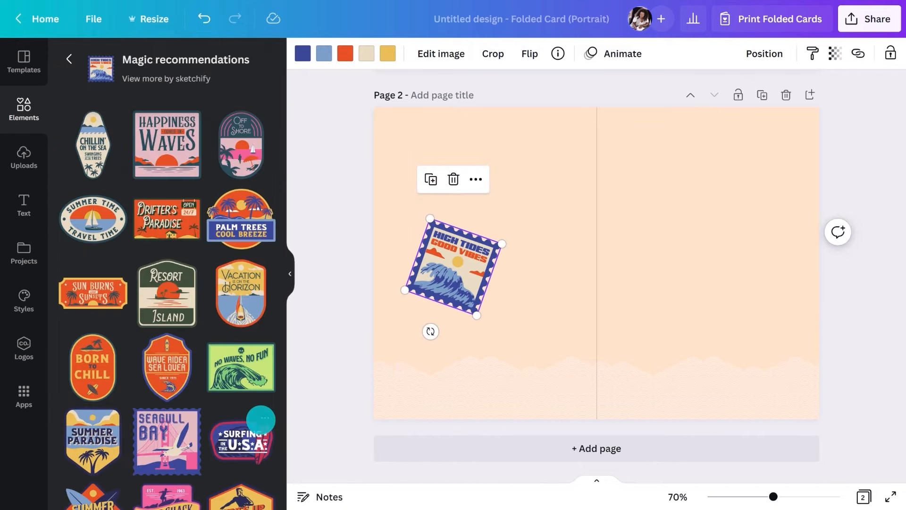
click(167, 144)
drag(616, 253, 499, 178)
drag(539, 247, 491, 208)
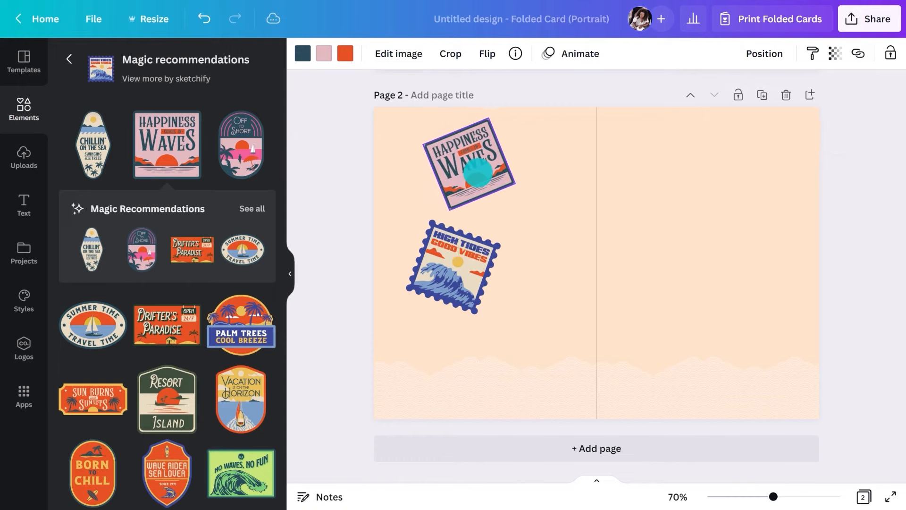
Add the "WAVE RIDER SEA LOVER" badge to page 2, shrink it, tilt it clockwise and place it beside the "HIGH TIDES GOOD VIBES" stamp
scroll(154, 315, down, 4)
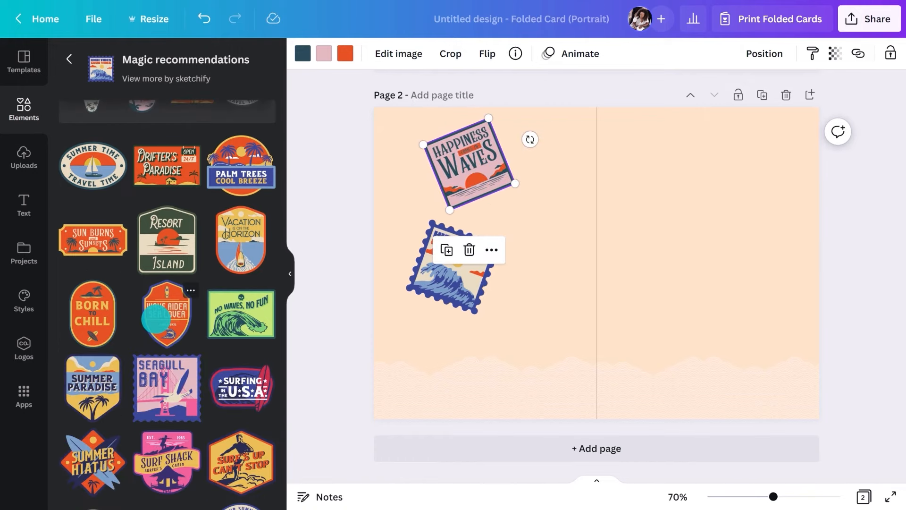
click(167, 314)
drag(597, 356, 544, 346)
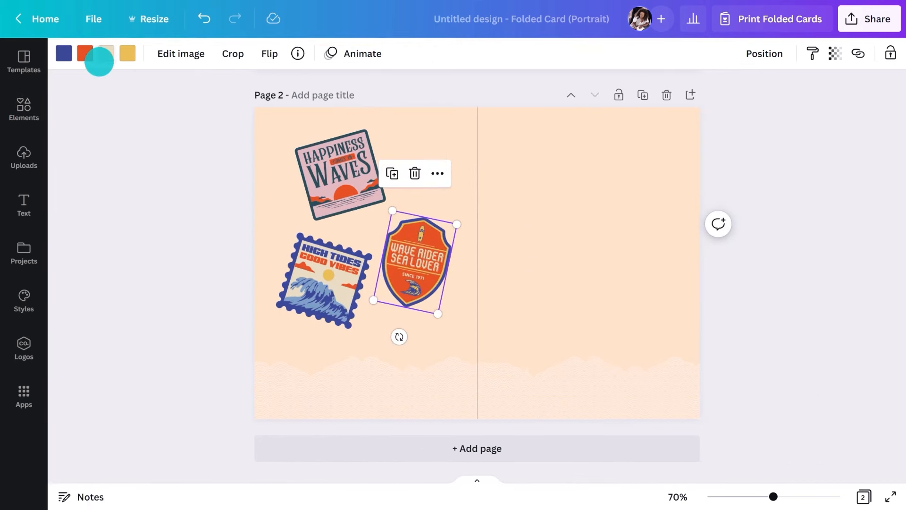
click(173, 281)
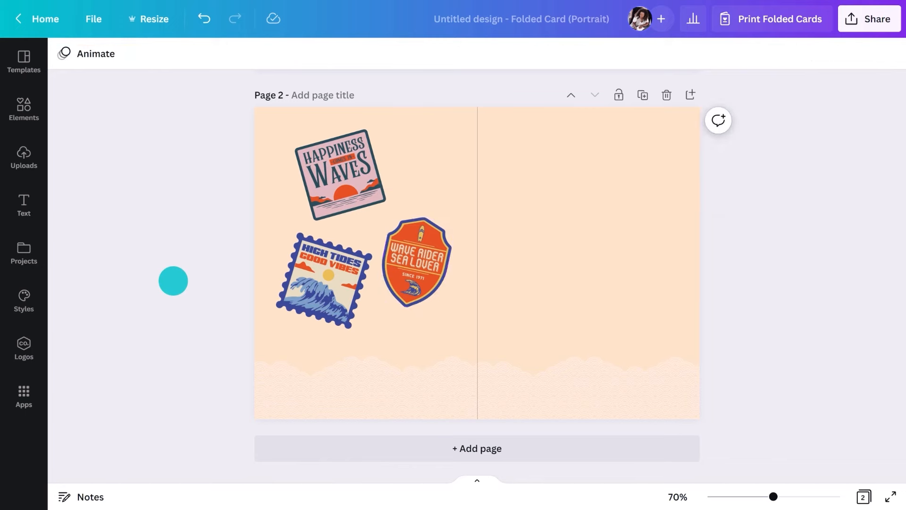
Open the folded card print options and enlarge the mockup to check the outside and inside pages
click(728, 19)
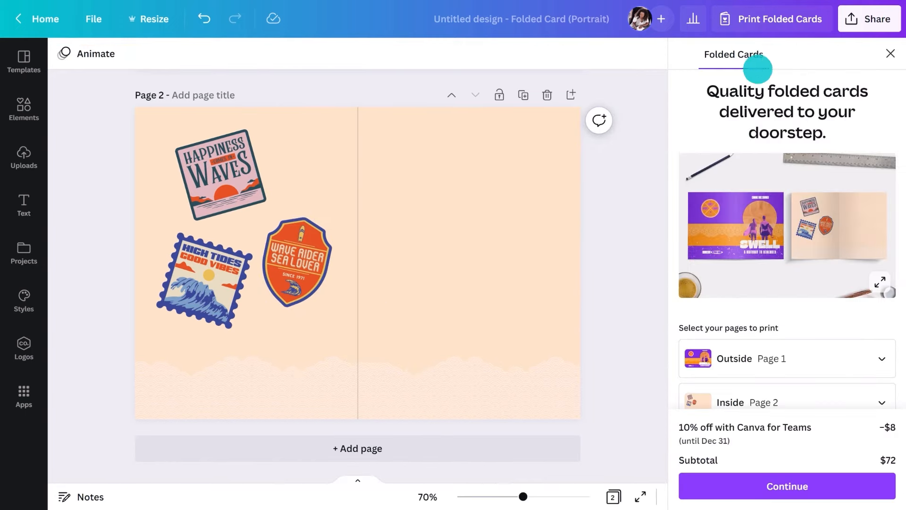
click(876, 285)
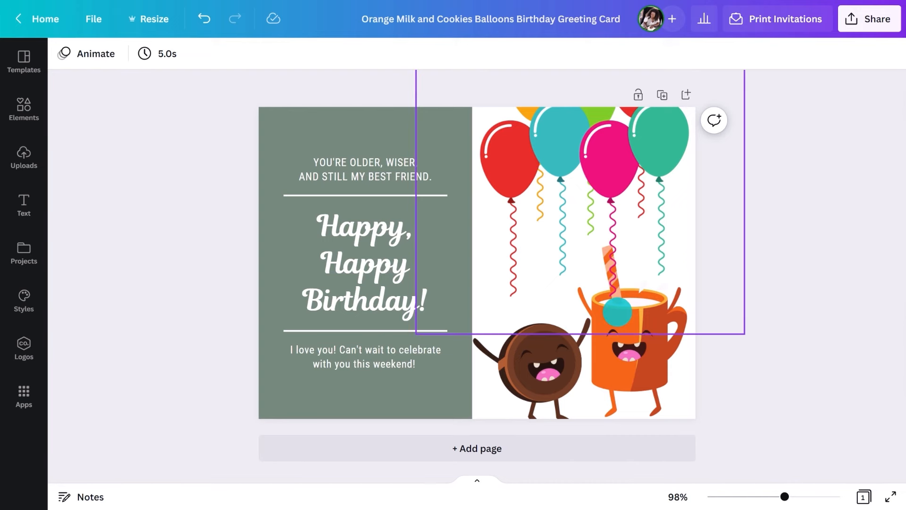
Delete the balloons, cookie and mug artwork from the white half of the birthday greeting card
click(616, 311)
shift+click(636, 367)
key(Delete)
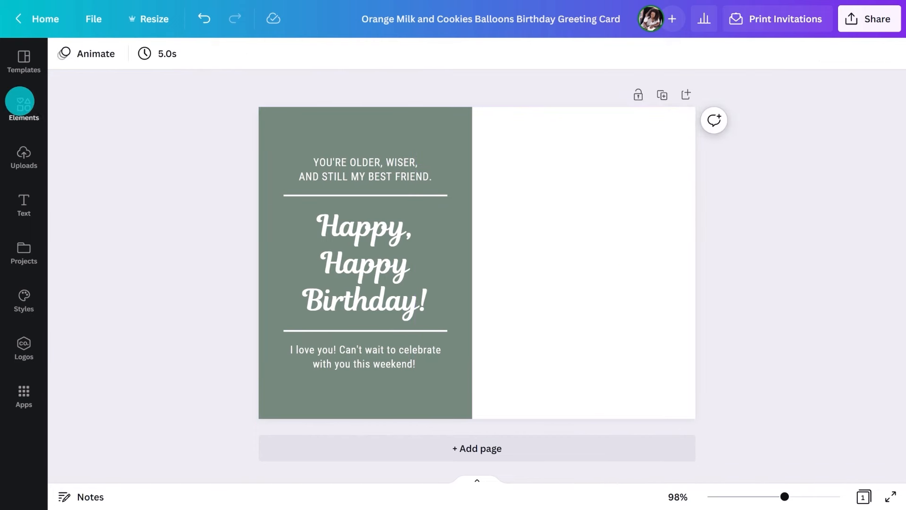
Search the elements for "blooming flowers" and filter the results to animated ones
click(19, 101)
click(120, 60)
text(blooming flowe)
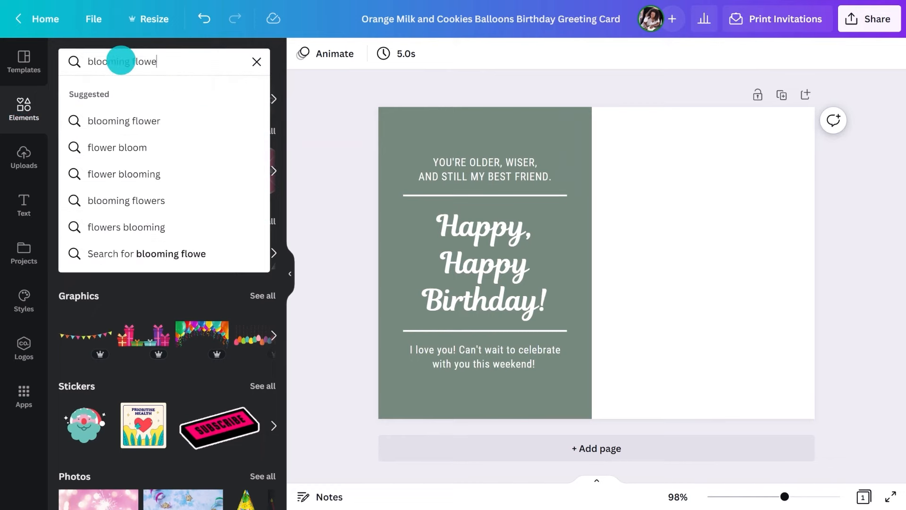
text(rs)
key(Return)
click(257, 61)
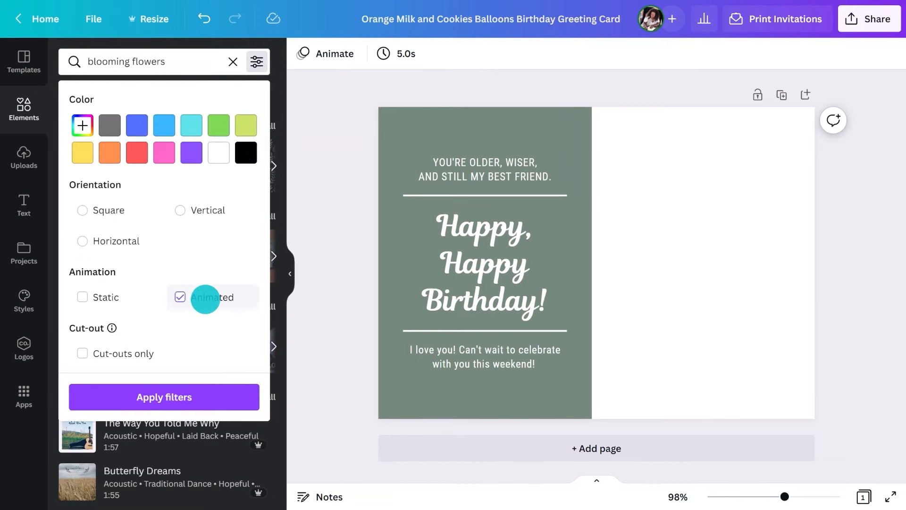
click(194, 386)
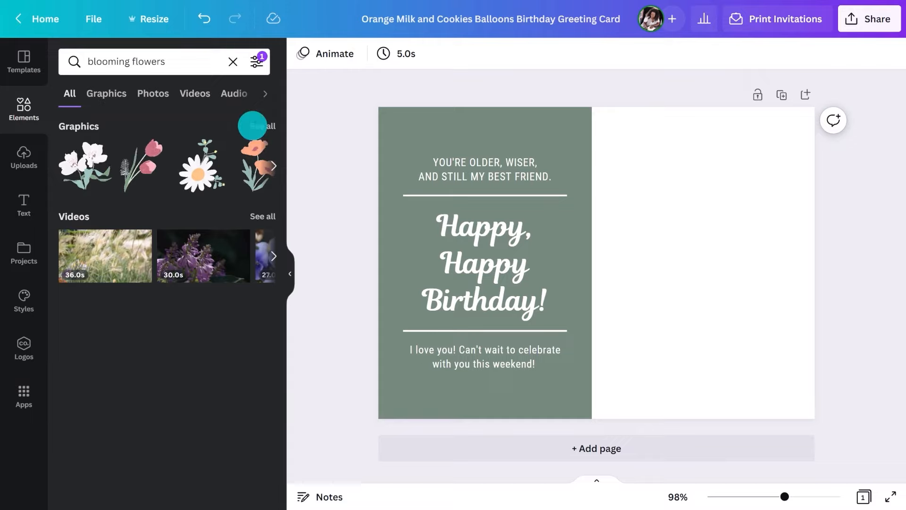
Add the white flower graphic, turn it nearly upside down and place it in the card's upper-right corner
click(252, 125)
click(94, 147)
drag(596, 417, 701, 111)
drag(638, 447, 807, 226)
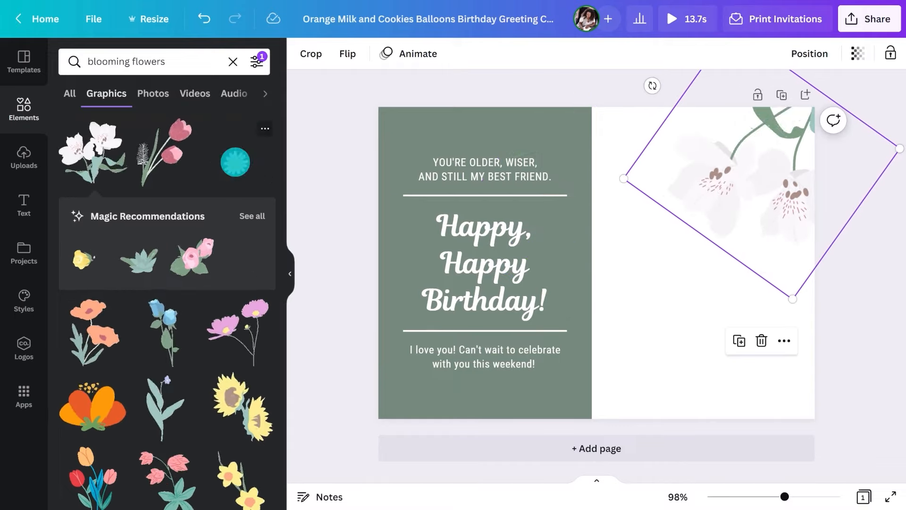
Add the animated daisy, shrink it, place it below the white flowers and adjust its layer order
click(235, 162)
drag(653, 310, 657, 256)
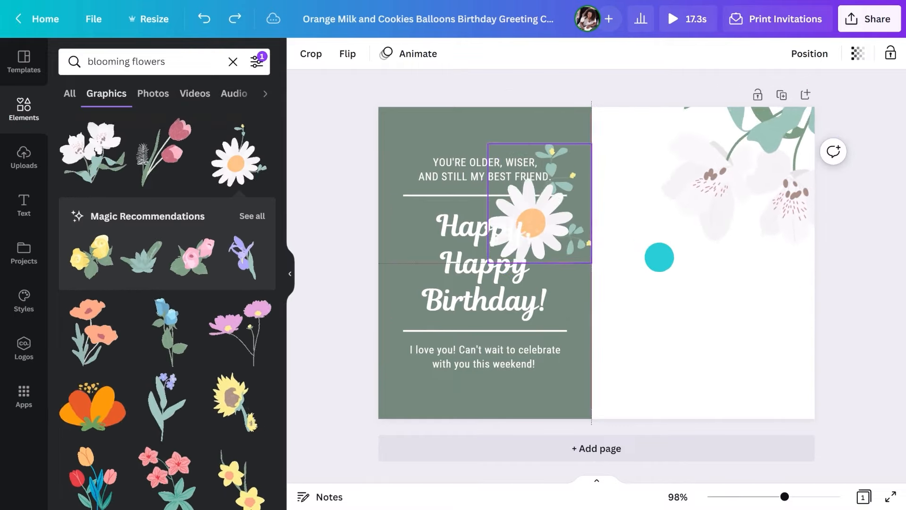
drag(586, 236, 742, 281)
click(812, 53)
click(755, 92)
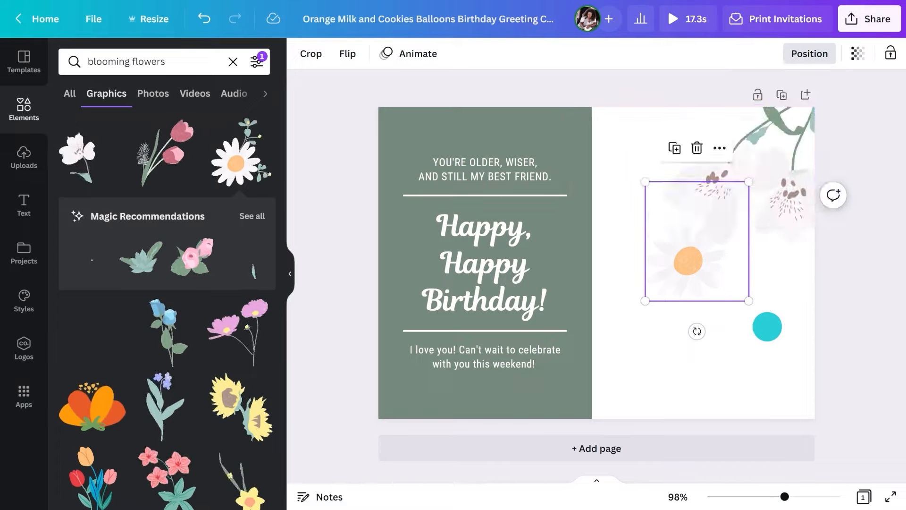
Add the purple flower in the card's lower-right corner and the blue roses along the white half's lower edge
click(762, 326)
drag(241, 341, 766, 384)
drag(856, 255, 817, 306)
click(170, 222)
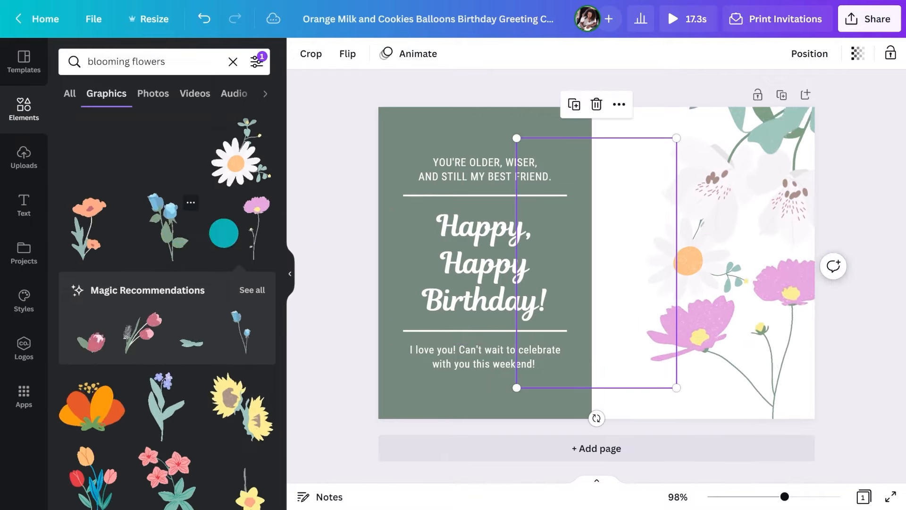
drag(637, 256, 704, 408)
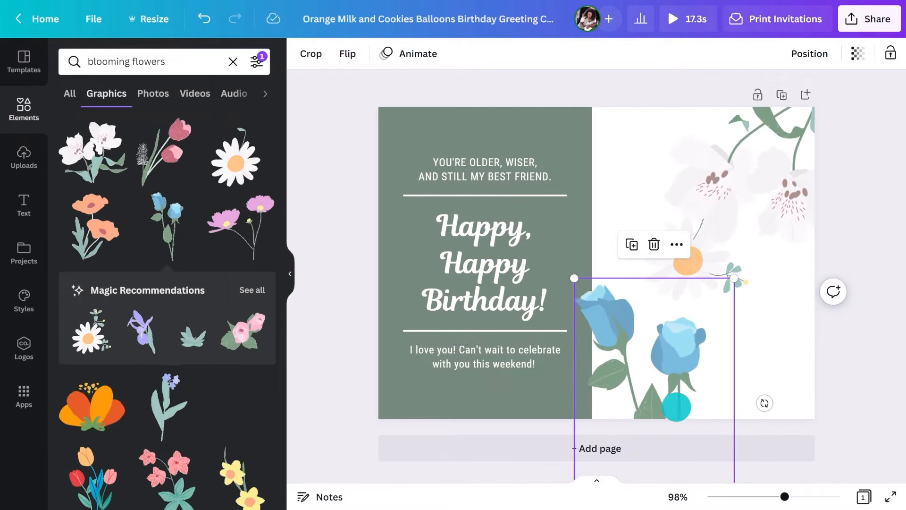
Add the animated sunflowers, rotate them about 180 degrees, resize them and place them toward the white half's upper area
click(242, 399)
drag(596, 423, 599, 111)
drag(574, 189, 616, 207)
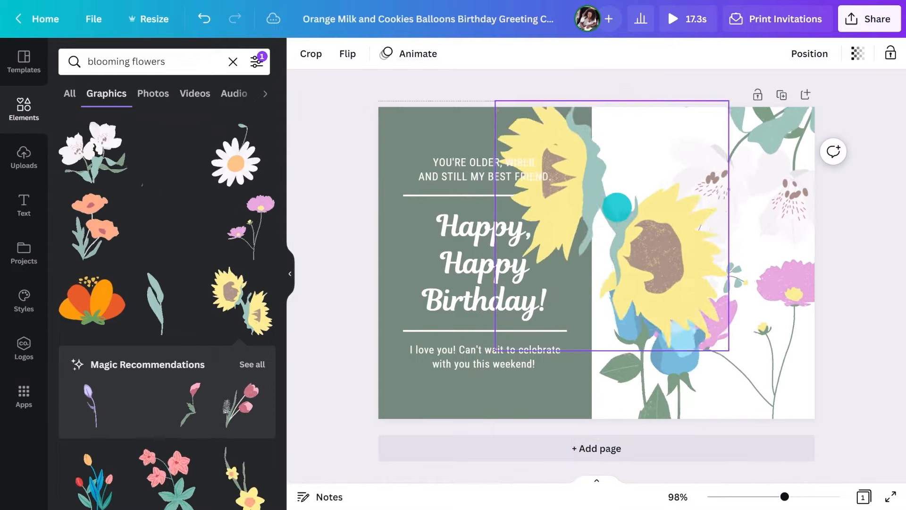
drag(729, 350, 737, 309)
drag(738, 310, 707, 254)
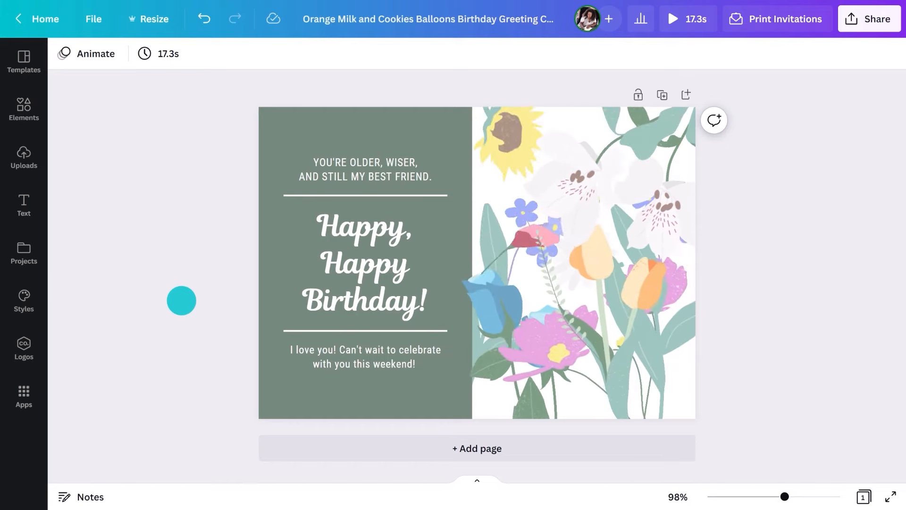
Try page animations such as Simple, Rise and Drift, and apply Pop to the card
click(99, 55)
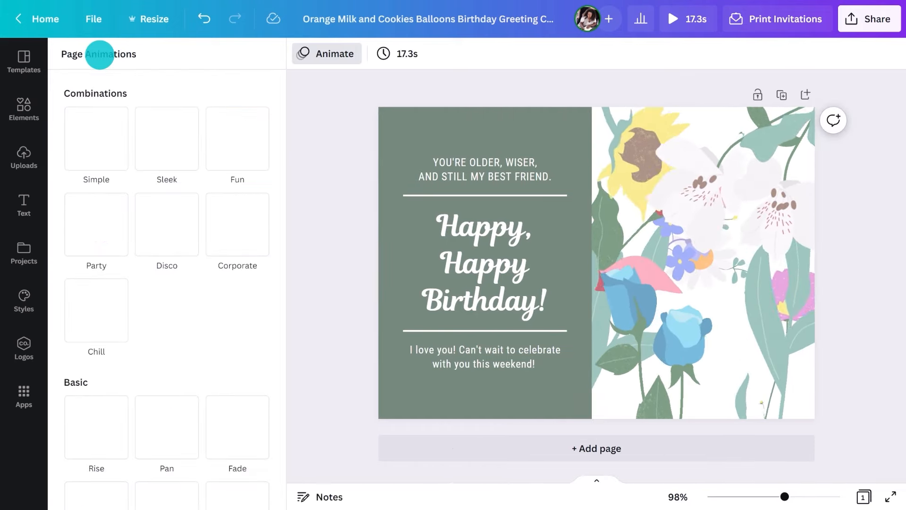
click(98, 148)
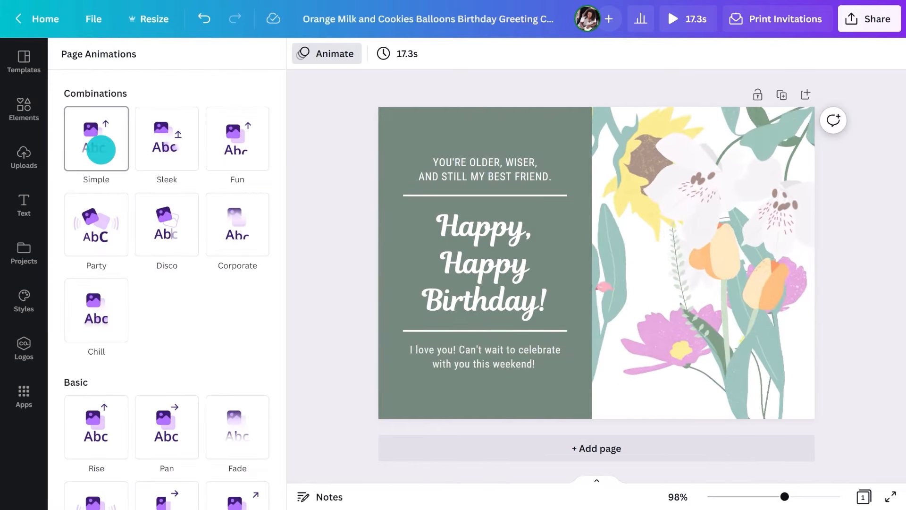
scroll(100, 150, down, 3)
click(93, 281)
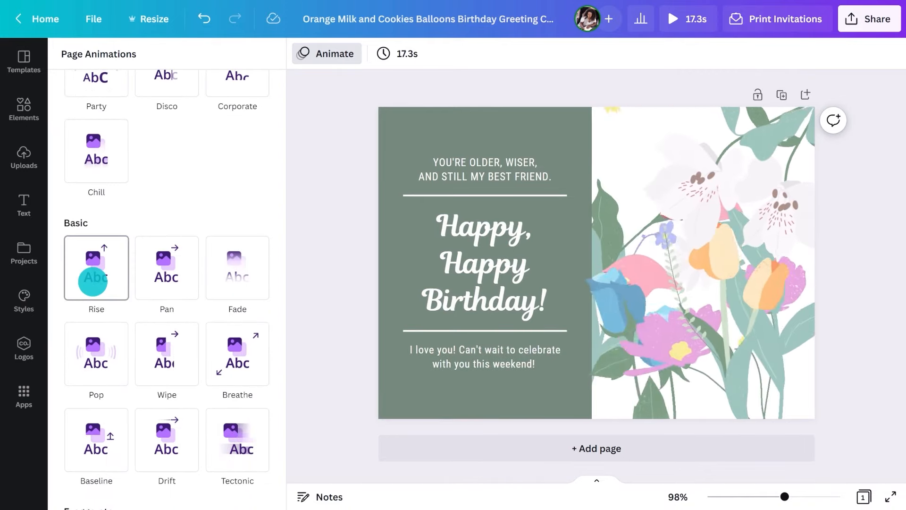
click(159, 336)
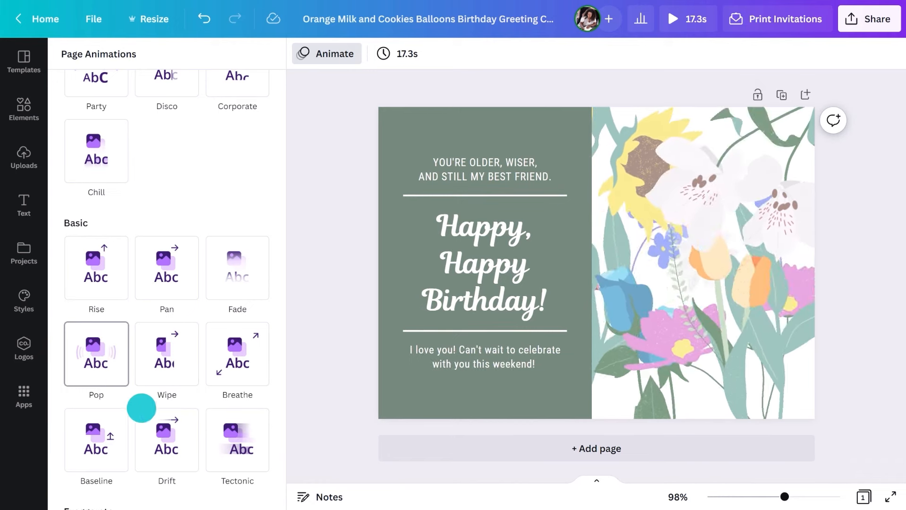
click(156, 425)
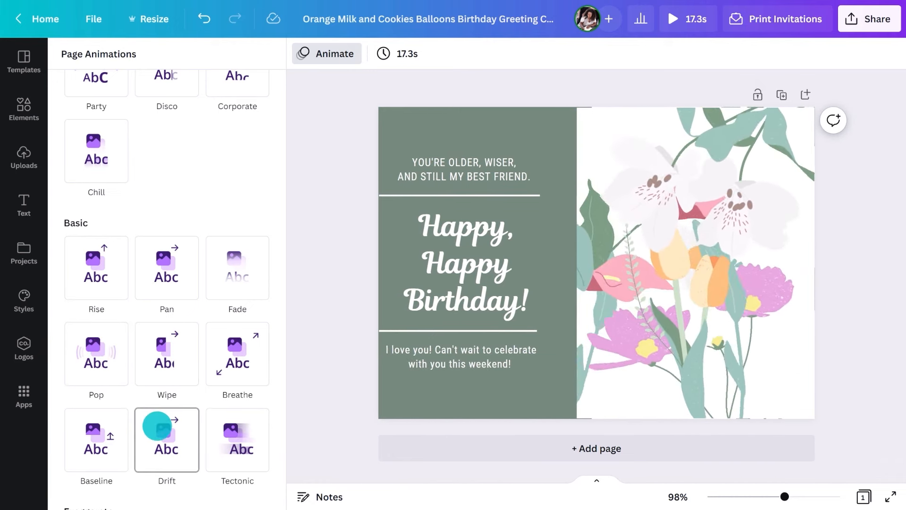
click(106, 360)
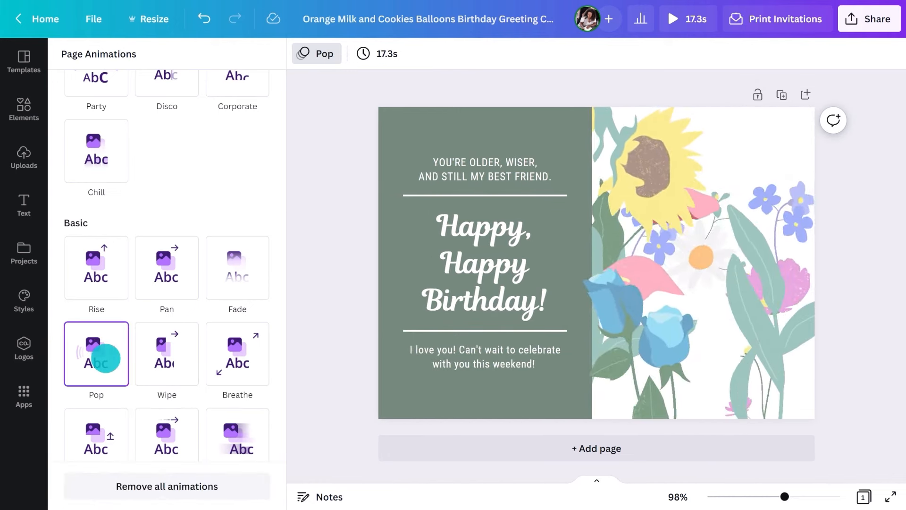
click(336, 281)
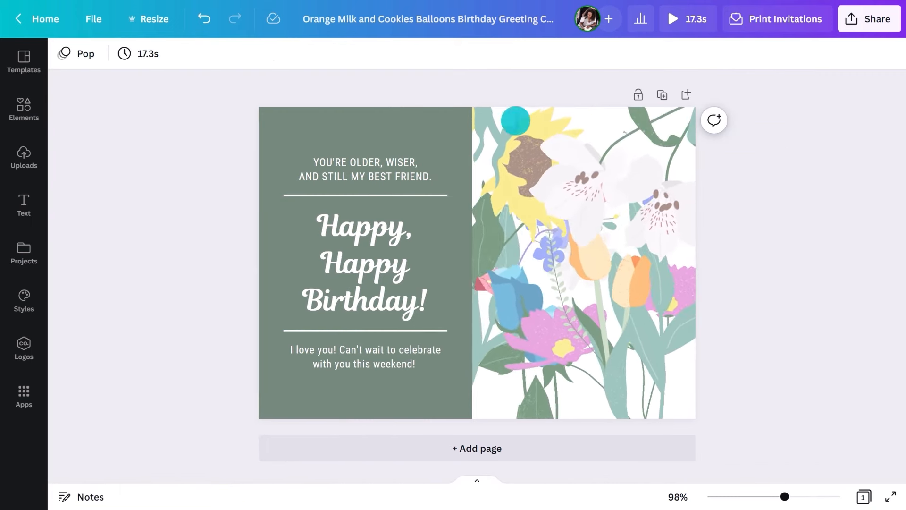
Preview the animated card and bring up its view-only sharing link
click(670, 20)
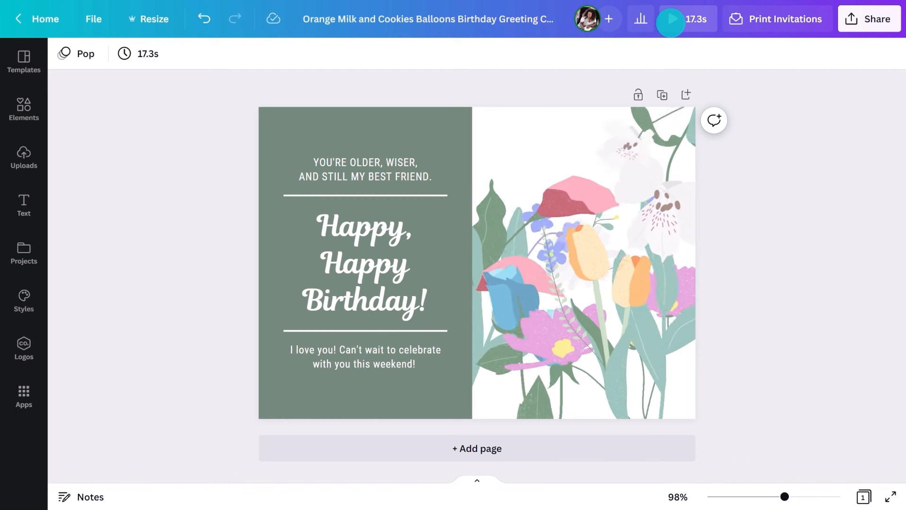
click(850, 14)
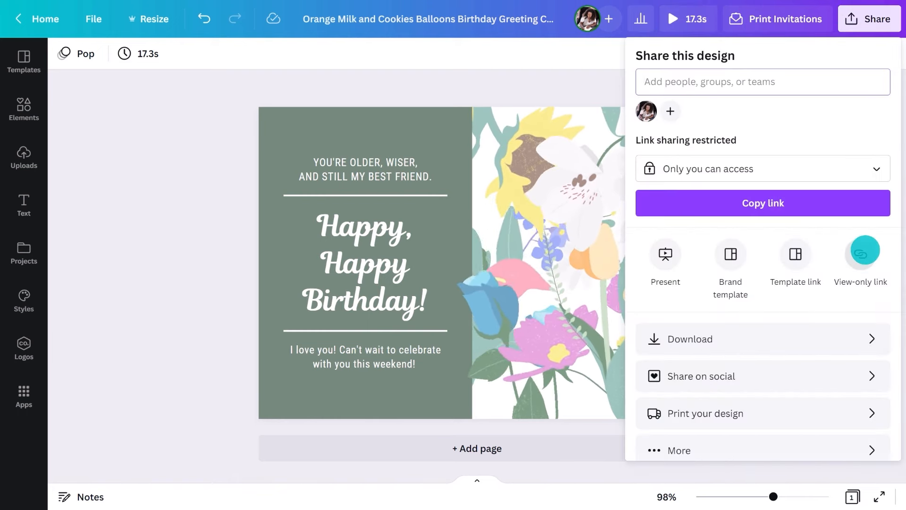
click(863, 250)
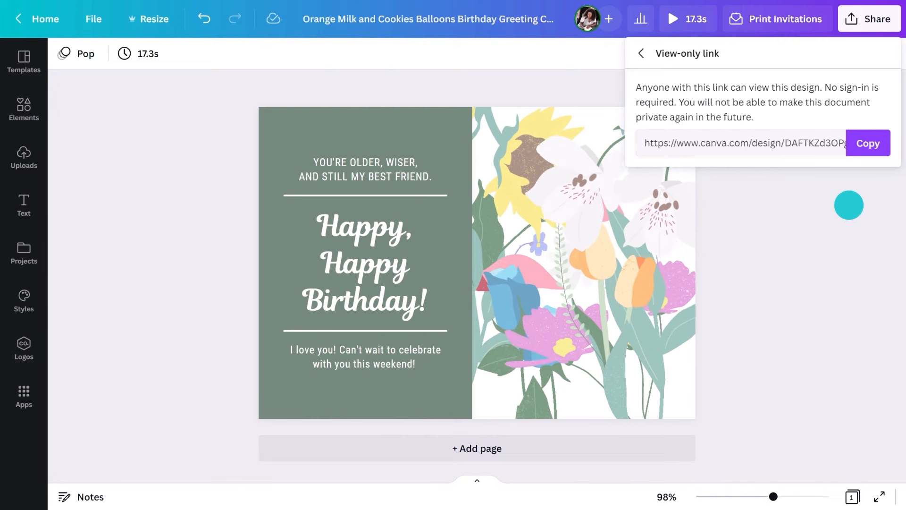
click(849, 205)
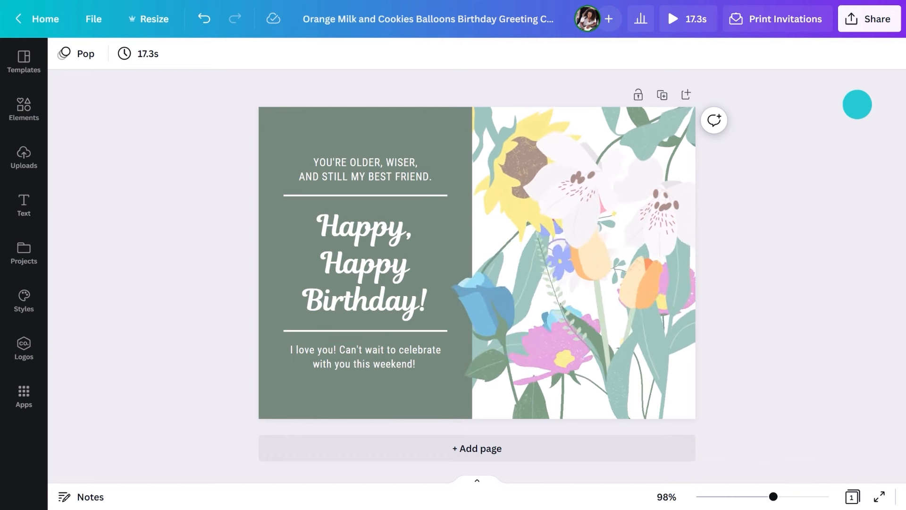
Download the animated birthday card as a GIF
click(863, 24)
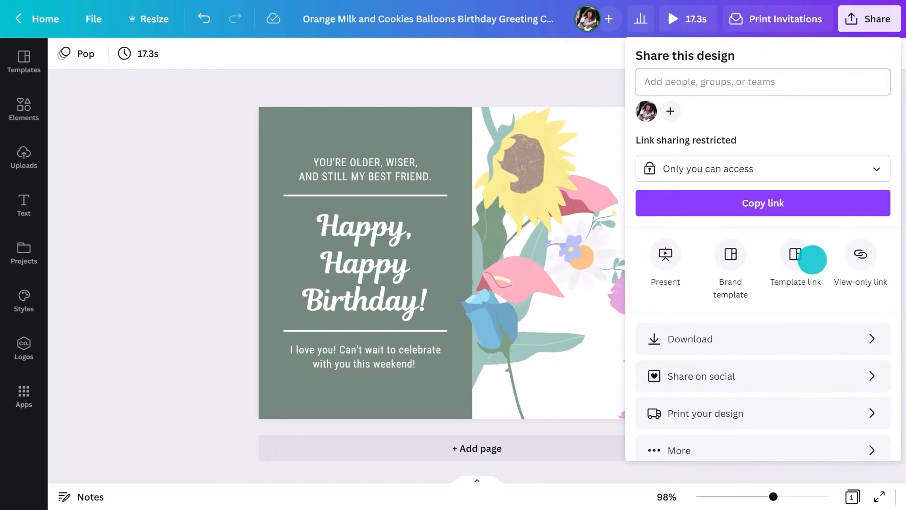
click(793, 340)
click(783, 111)
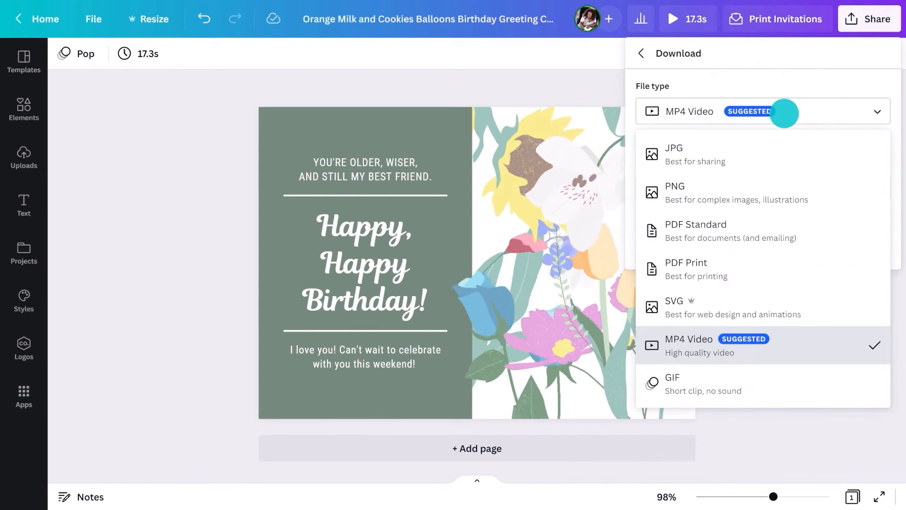
click(748, 383)
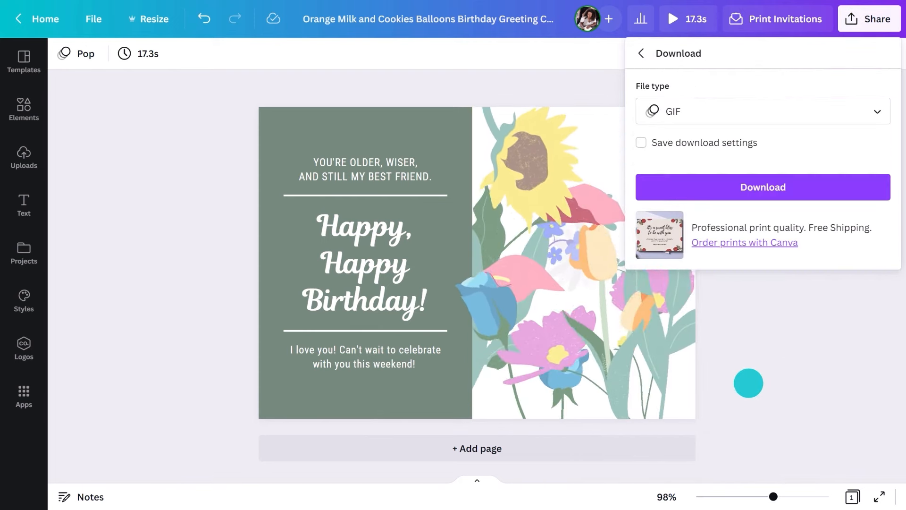
click(754, 188)
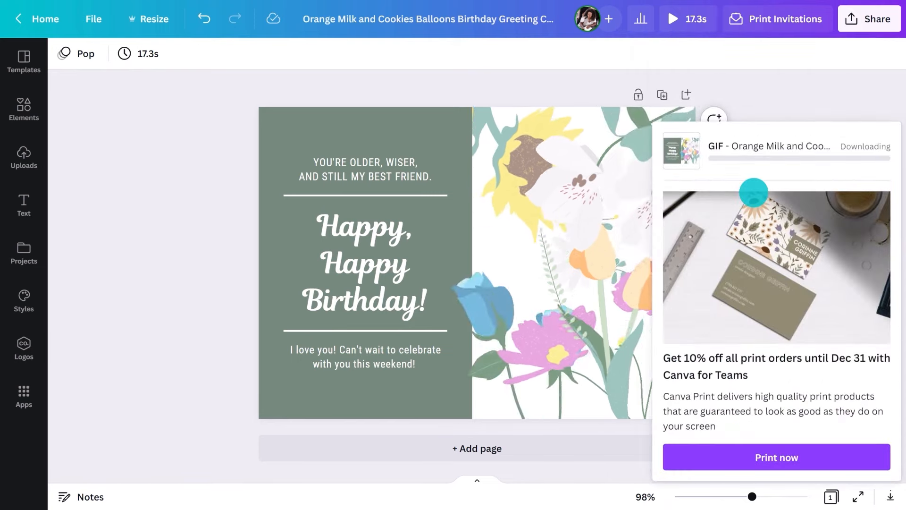